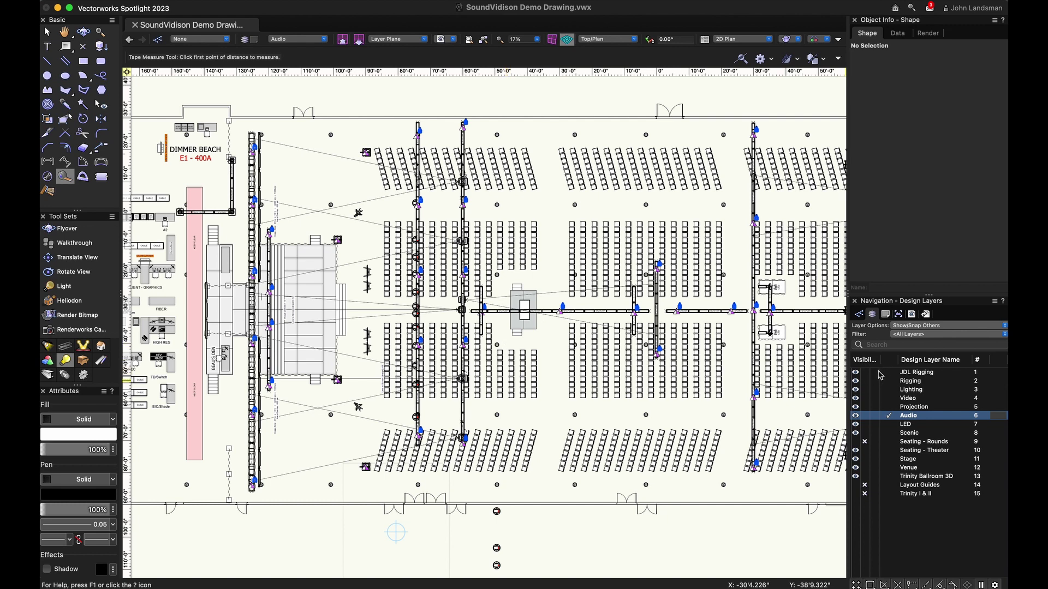
Step: Review the full class list with the search cleared, then return to the design layer list
click(859, 316)
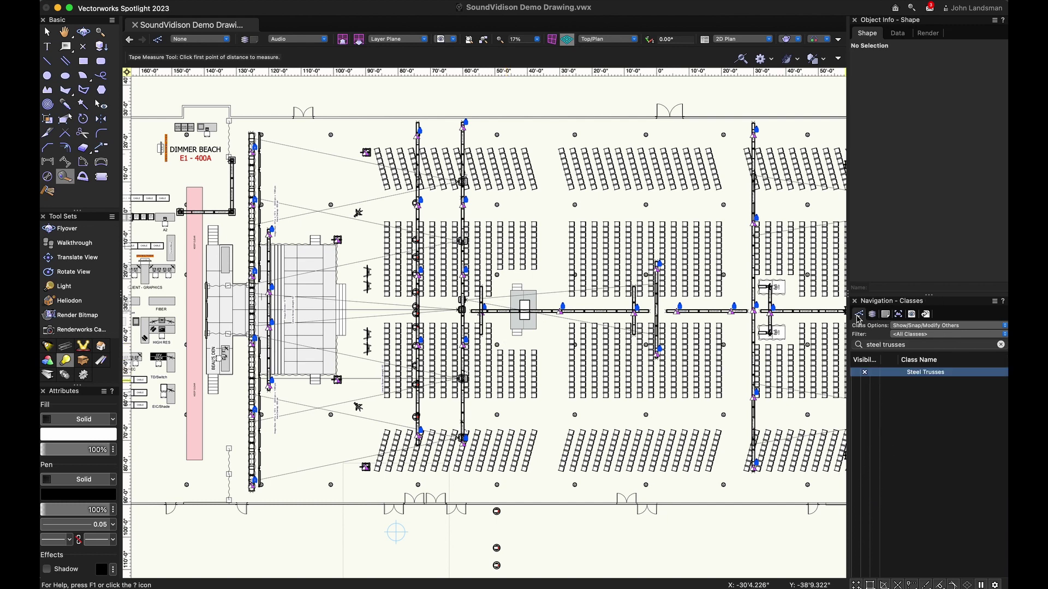
click(1000, 344)
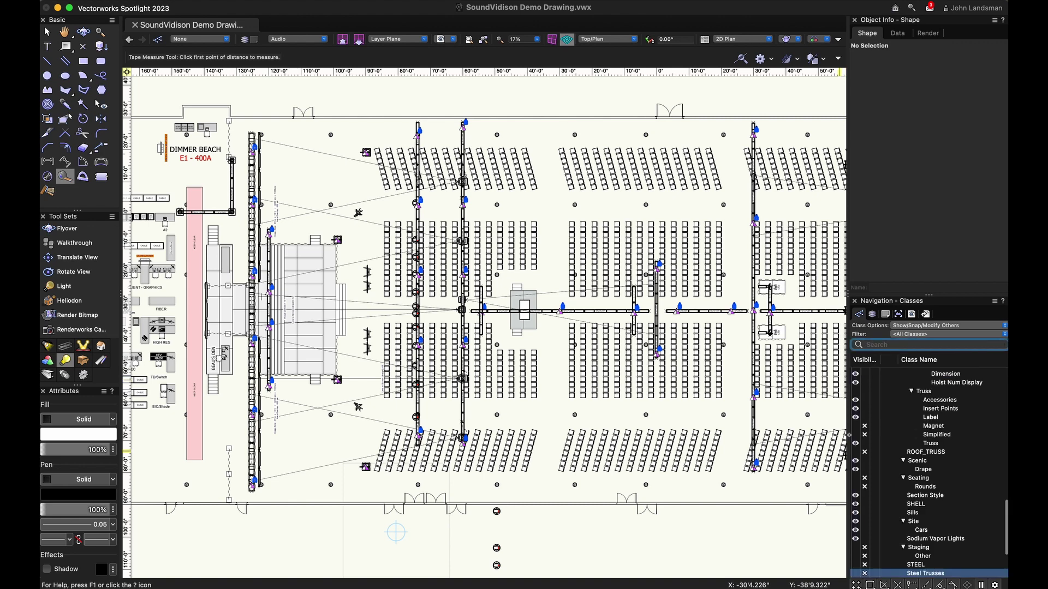
click(872, 314)
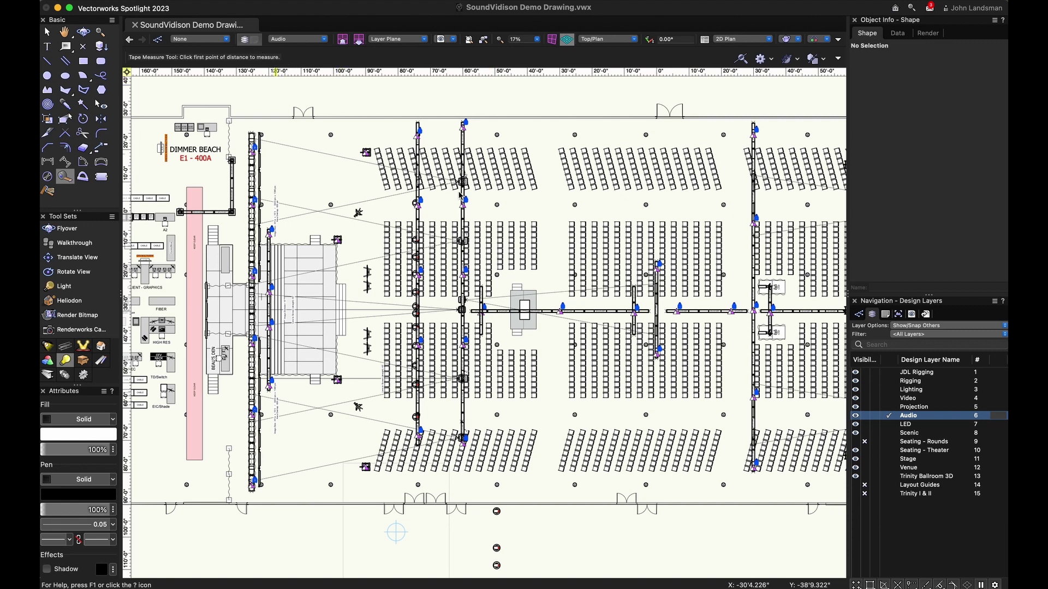
Step: Add a 'For SoundVision' design layer in Organization and drag it above all other layers
key(ctrl+shift+o)
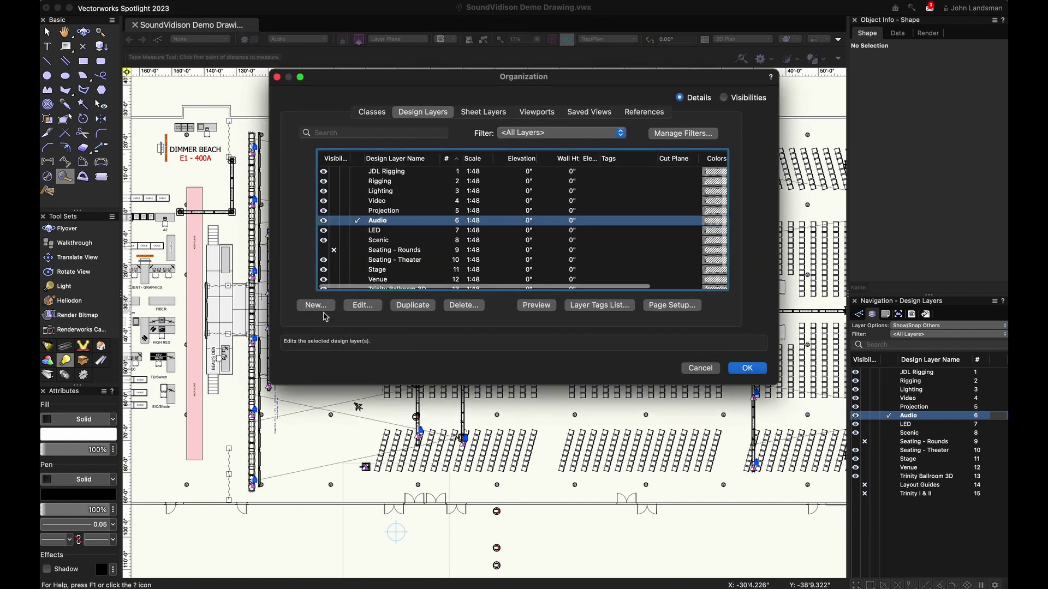
click(315, 305)
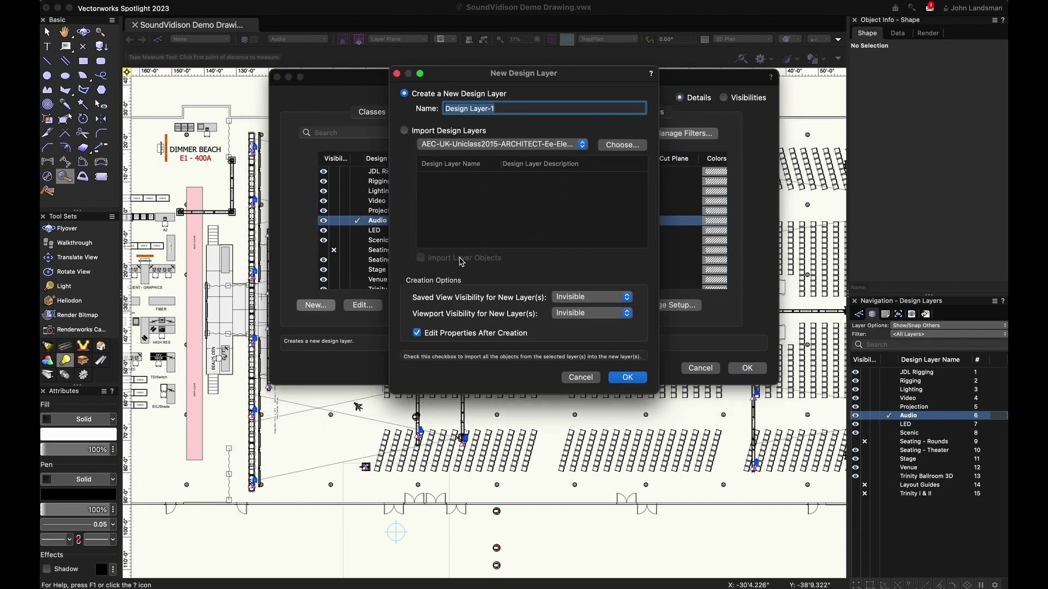
text(For SoundVision)
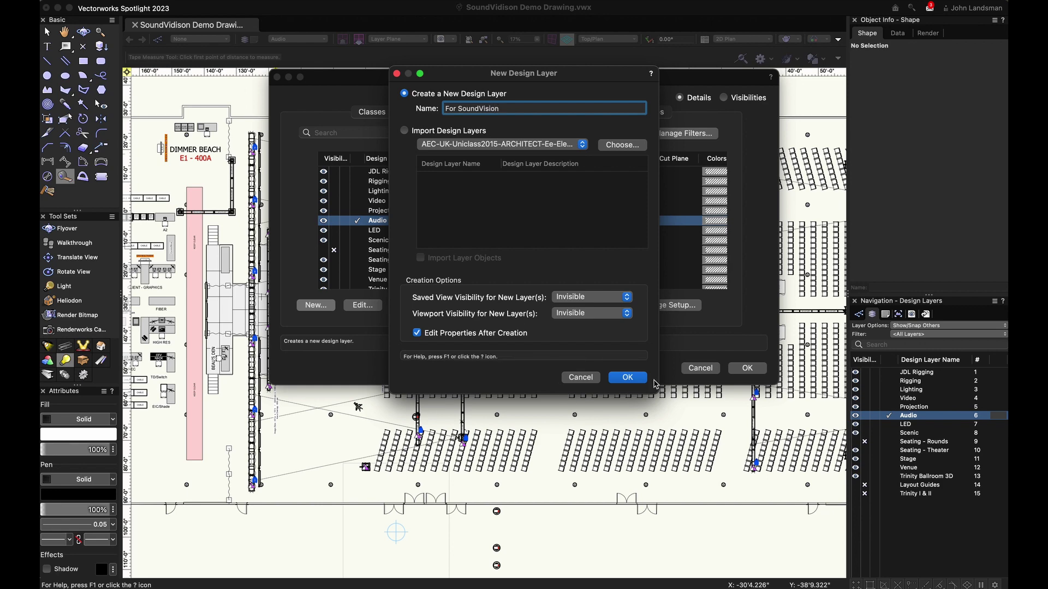
click(631, 379)
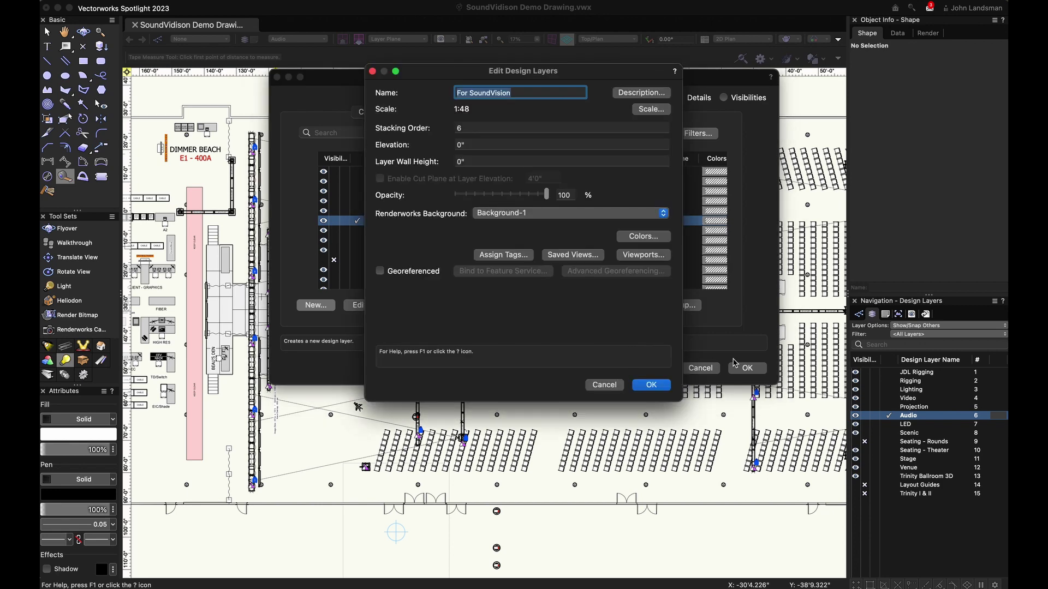
click(651, 386)
mouse_move(434, 218)
drag(460, 221, 461, 172)
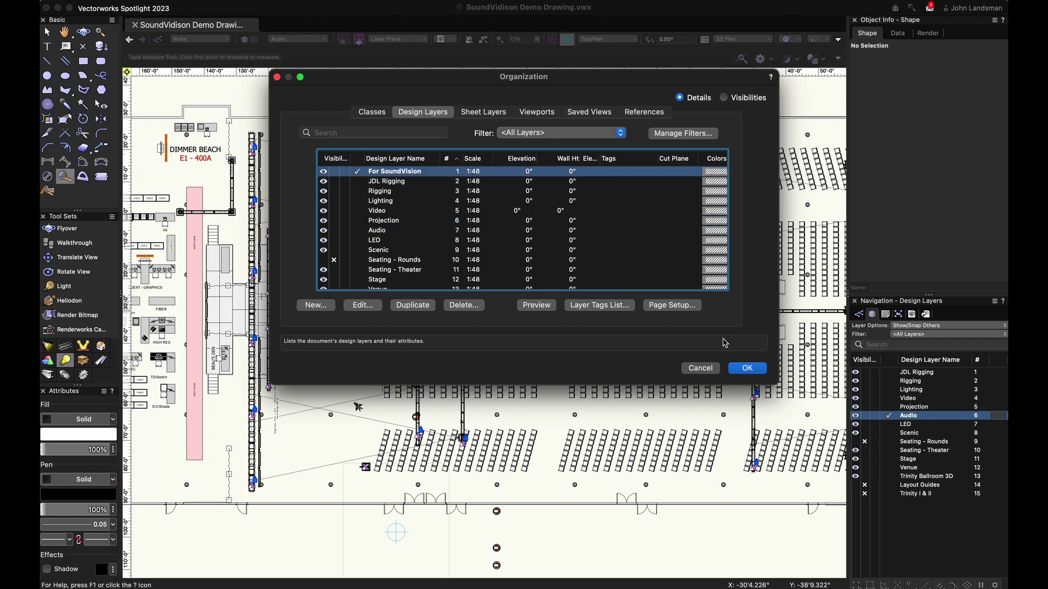
click(751, 370)
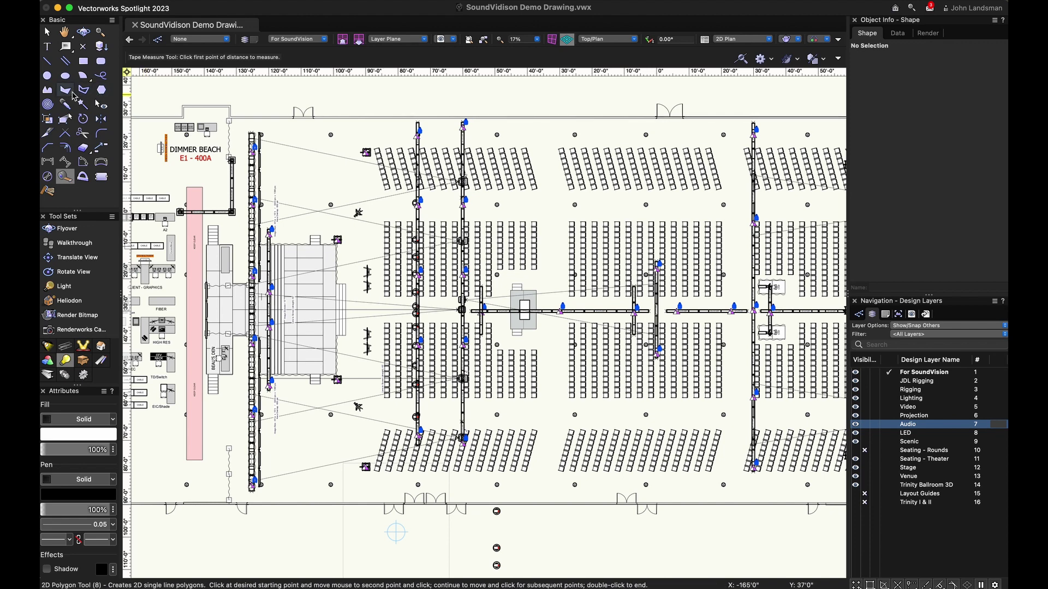
Step: Trace the stage and thrust outline as a six-vertex 2D polygon
click(65, 94)
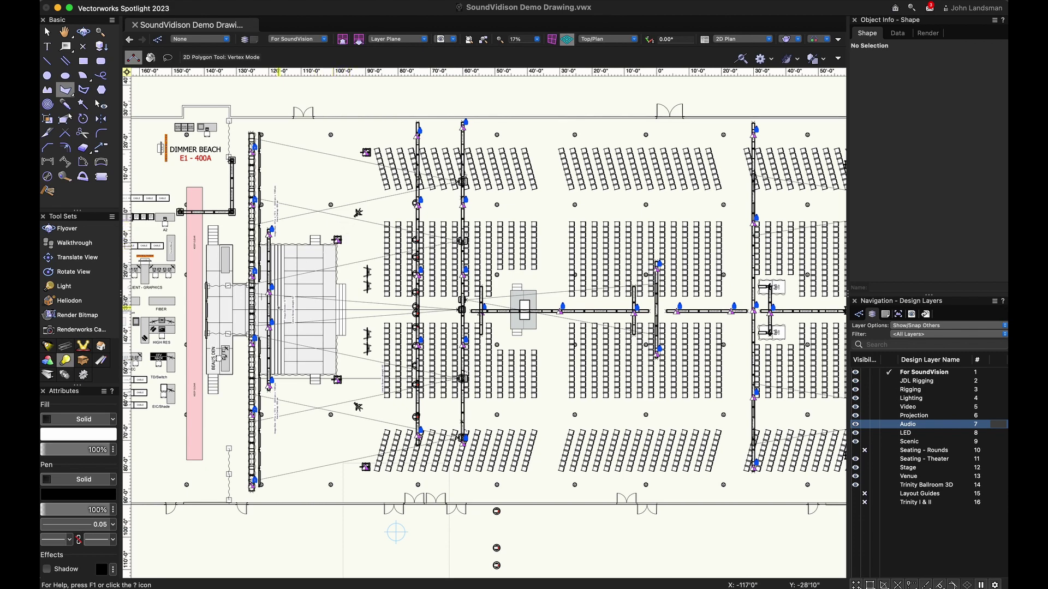
scroll(328, 311, up, 3)
scroll(328, 311, up, 3)
scroll(328, 311, up, 3)
key(space)
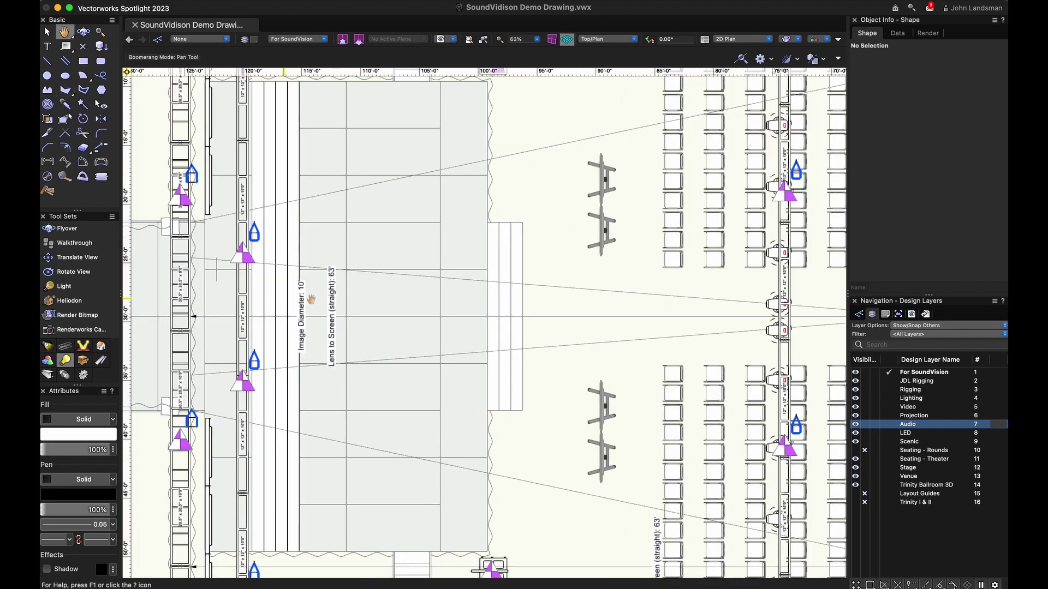
drag(327, 298, 598, 303)
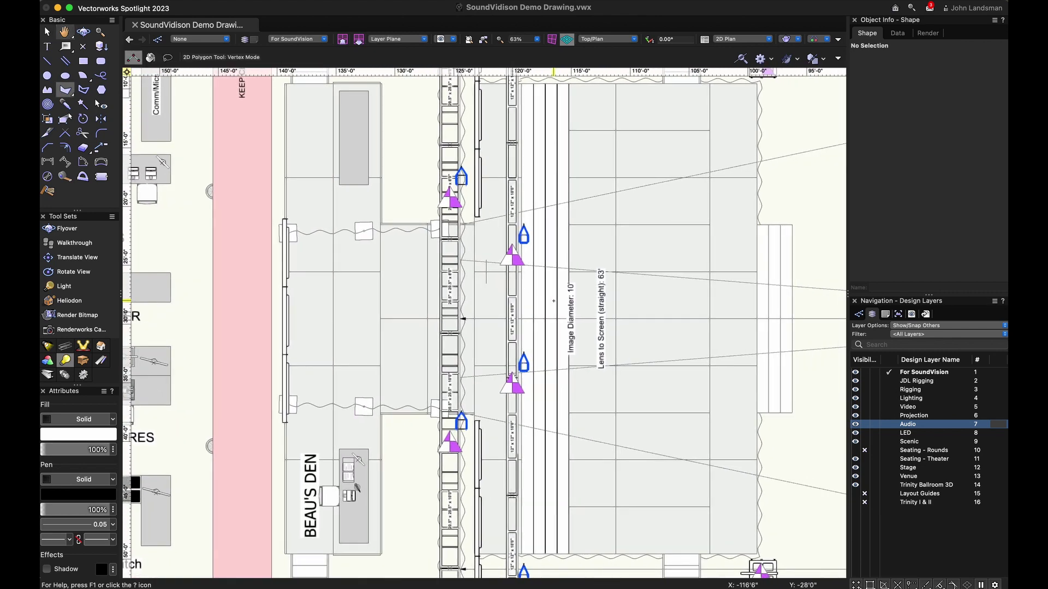
scroll(491, 312, down, 2)
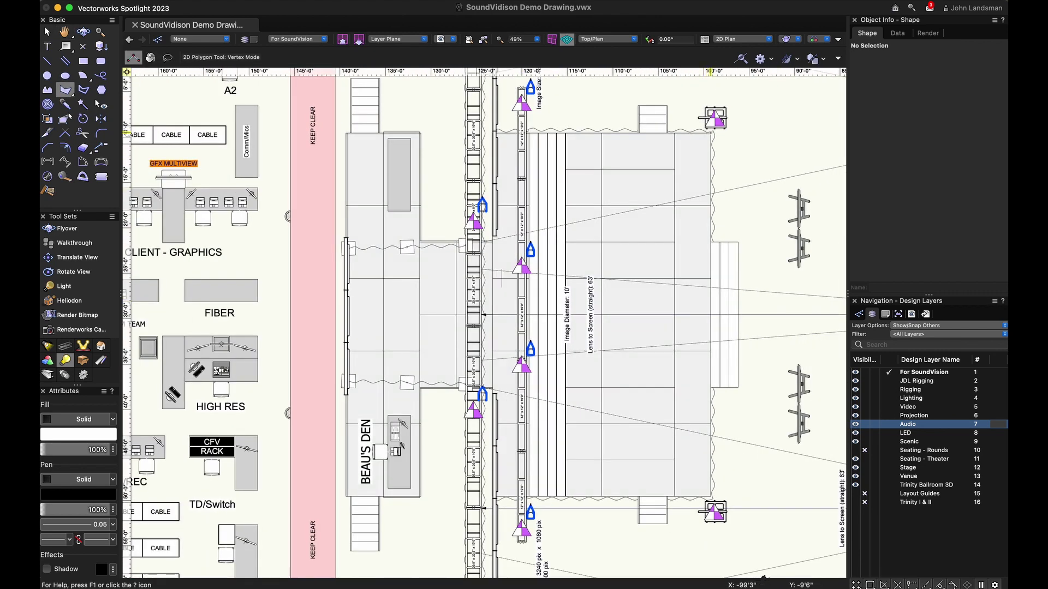
click(710, 133)
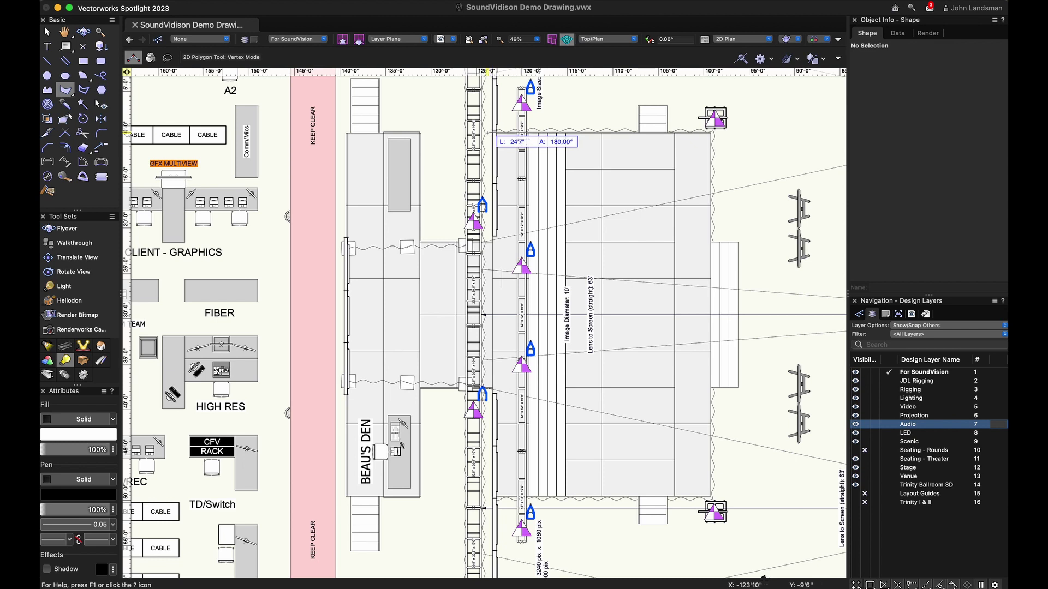
click(494, 132)
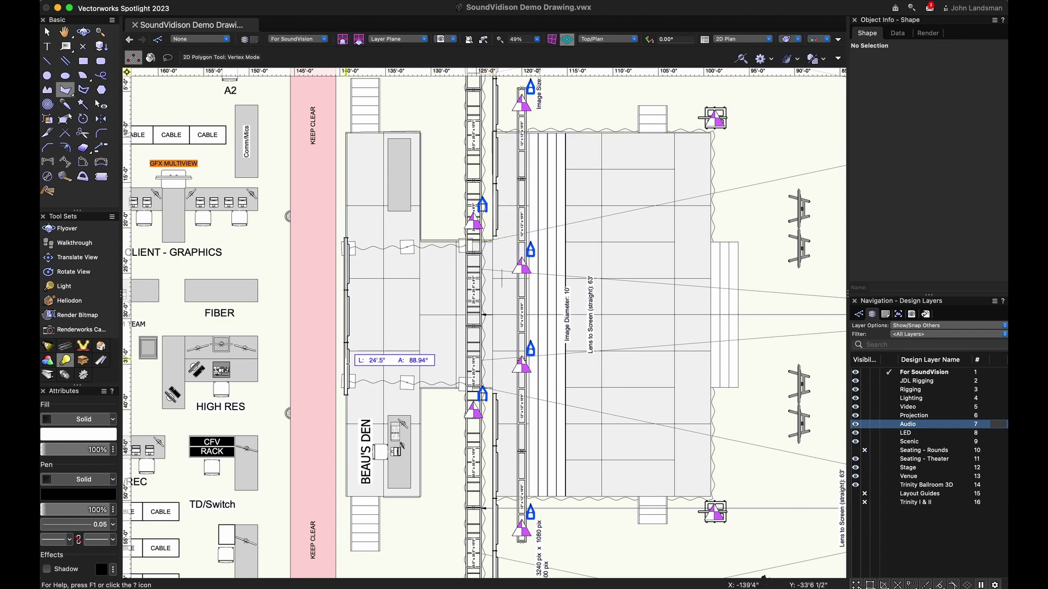
click(494, 498)
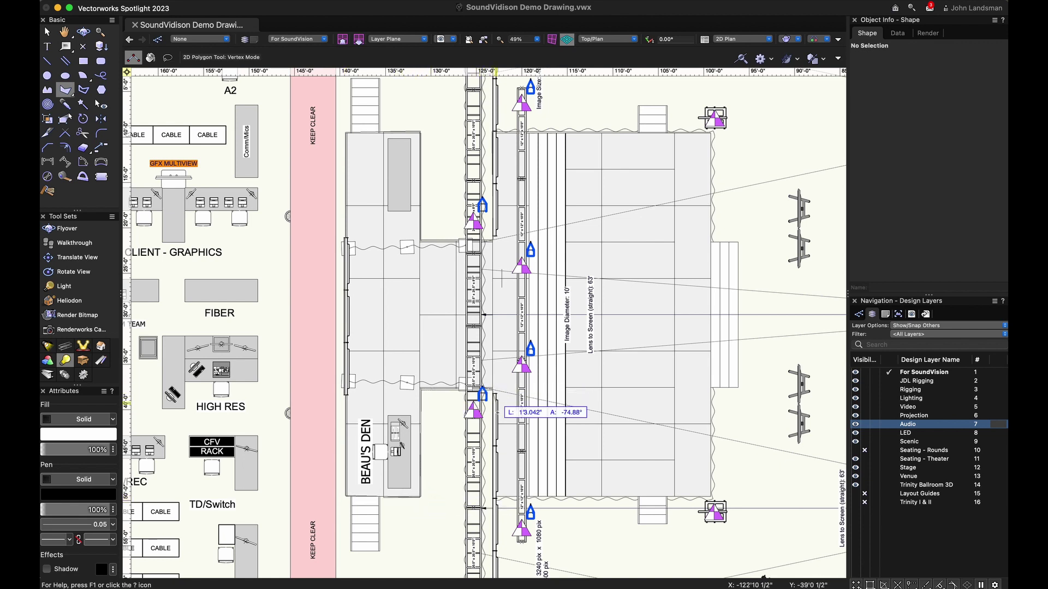
click(498, 496)
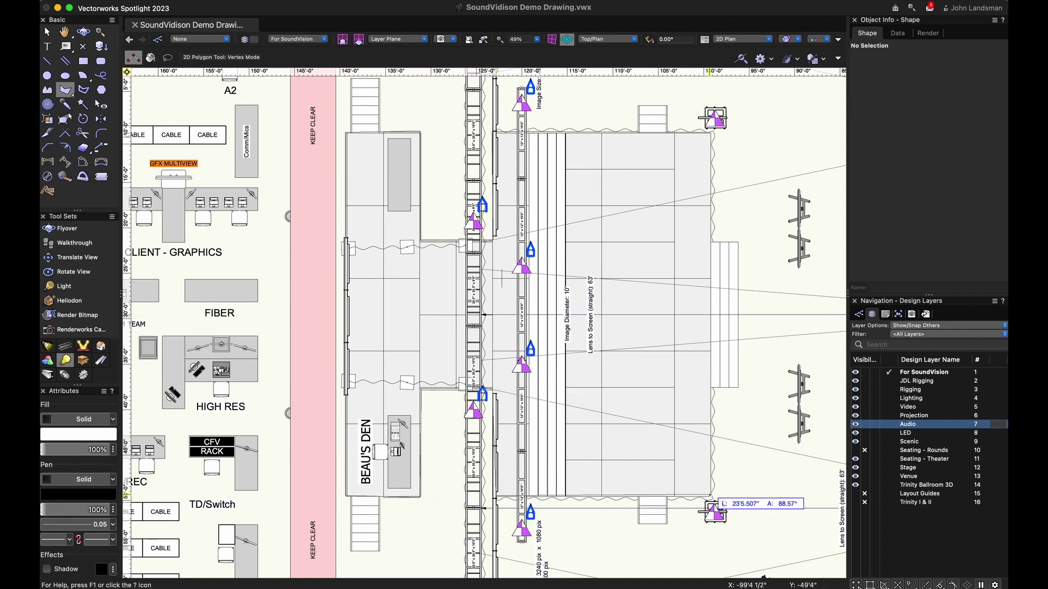
click(712, 499)
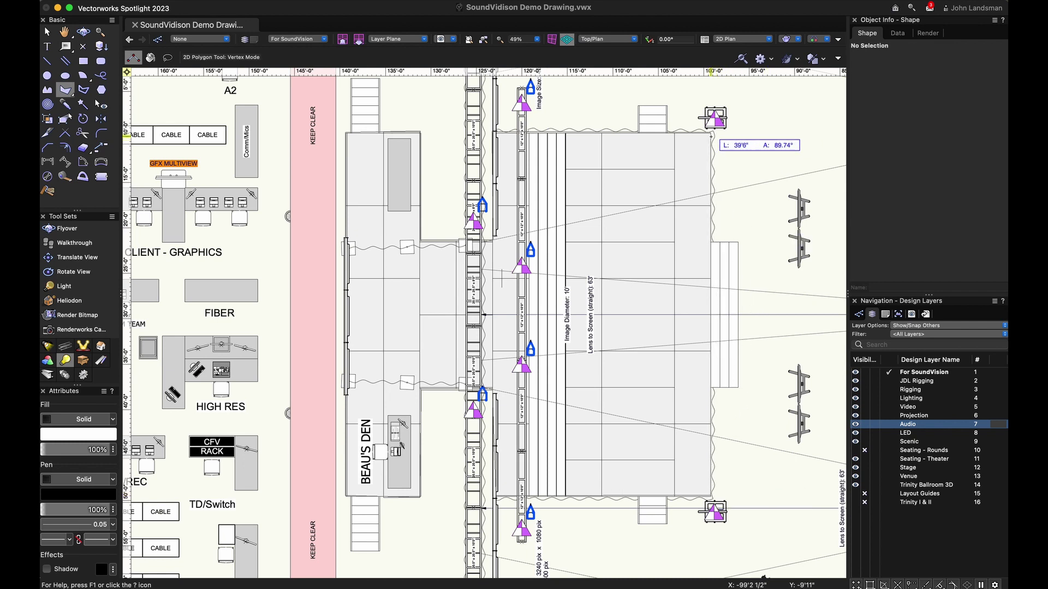
double_click(713, 132)
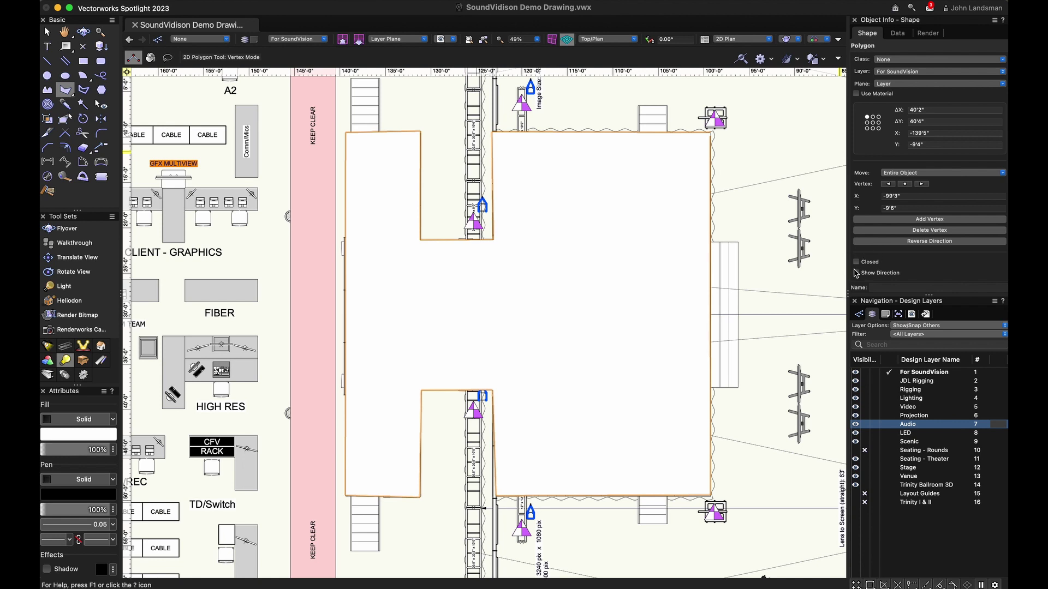
Step: Mark the stage polygon Closed and assign it to a new class named 'Stage'
click(856, 262)
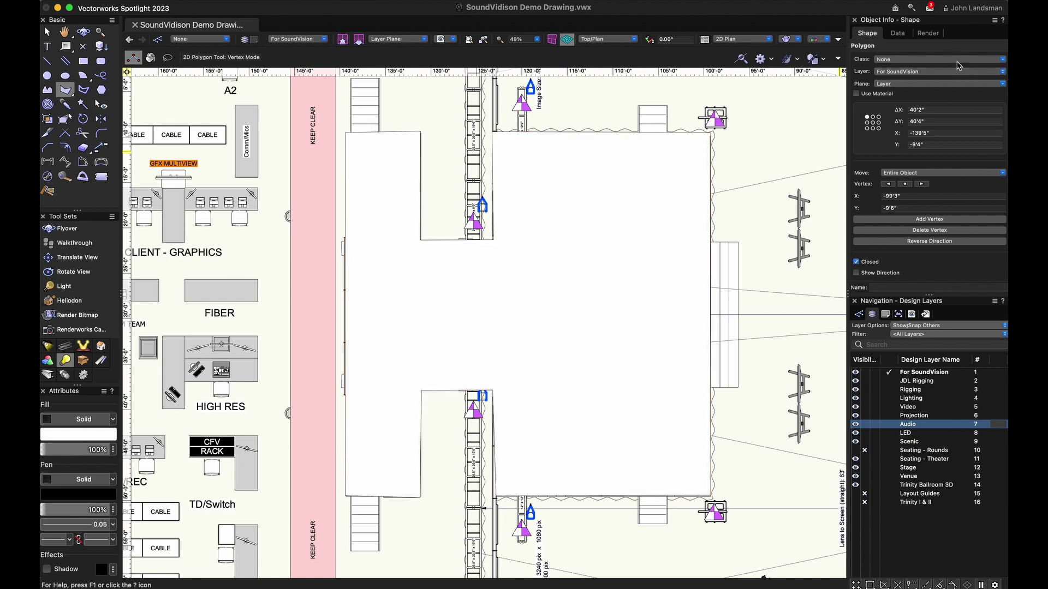
click(891, 60)
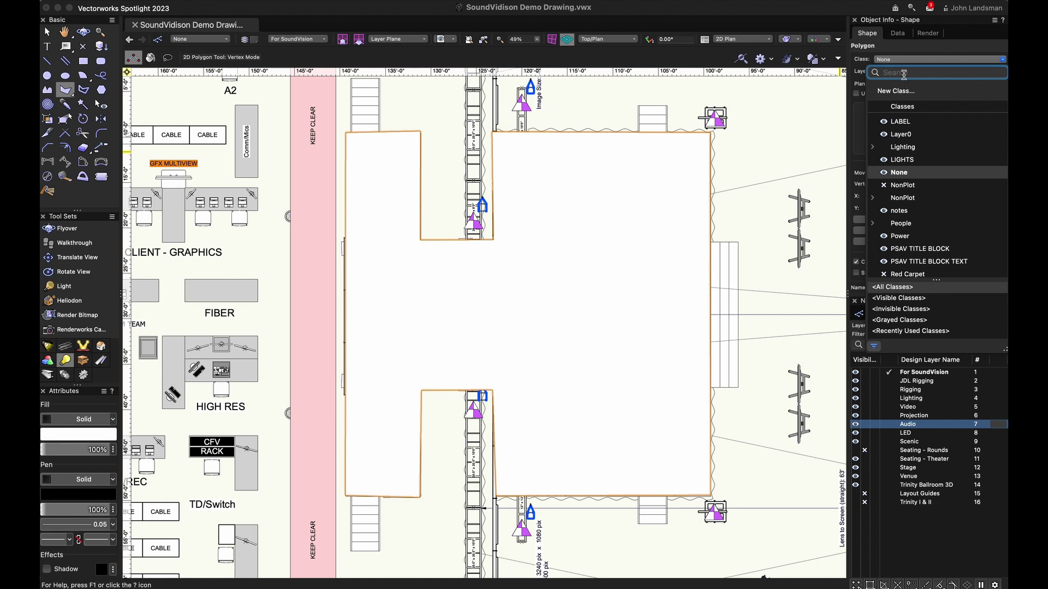
text(Stage)
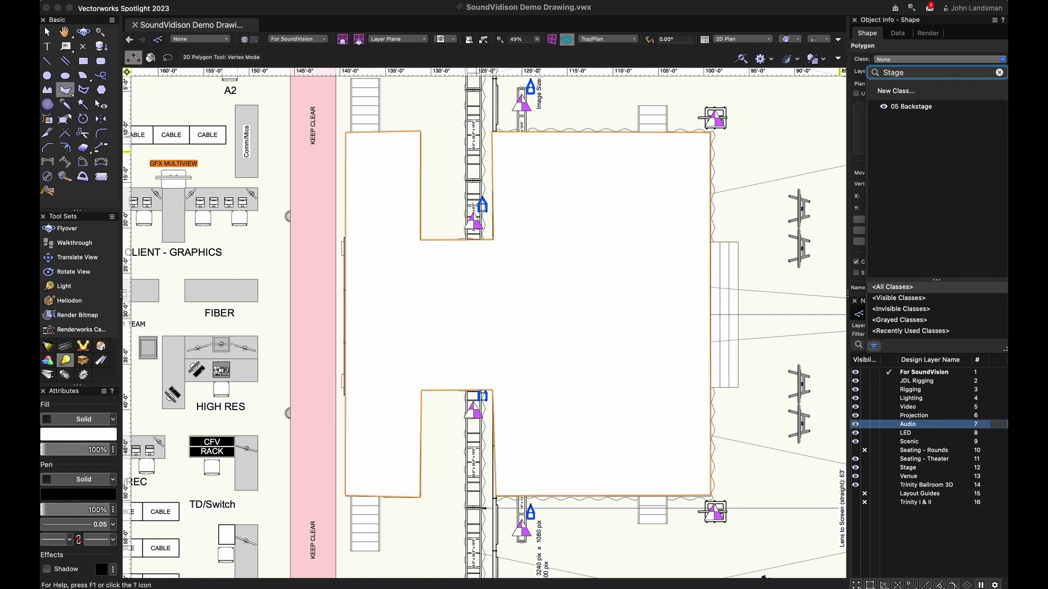
click(894, 92)
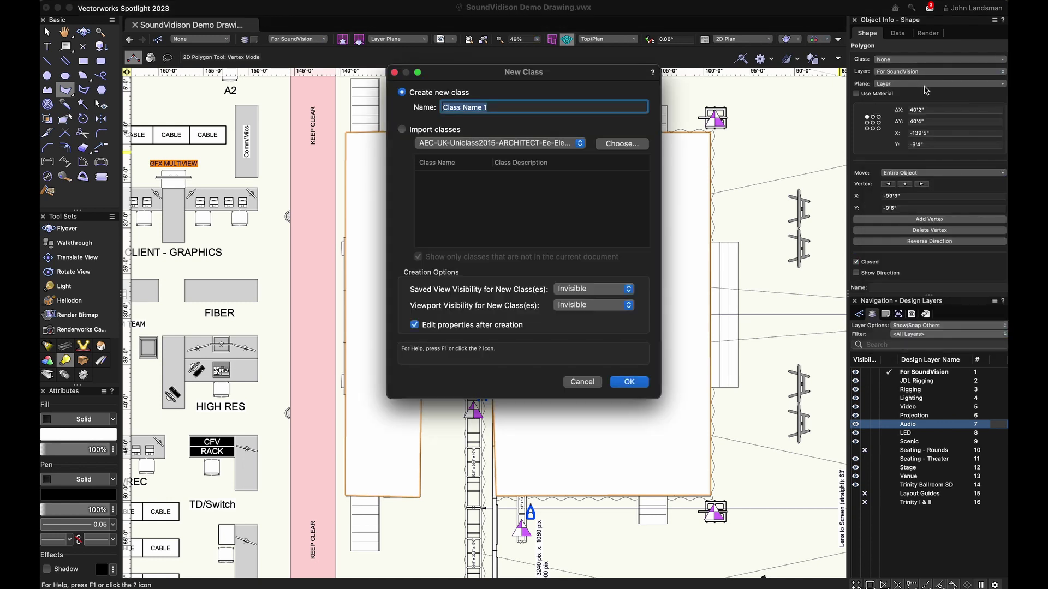
text(Stage)
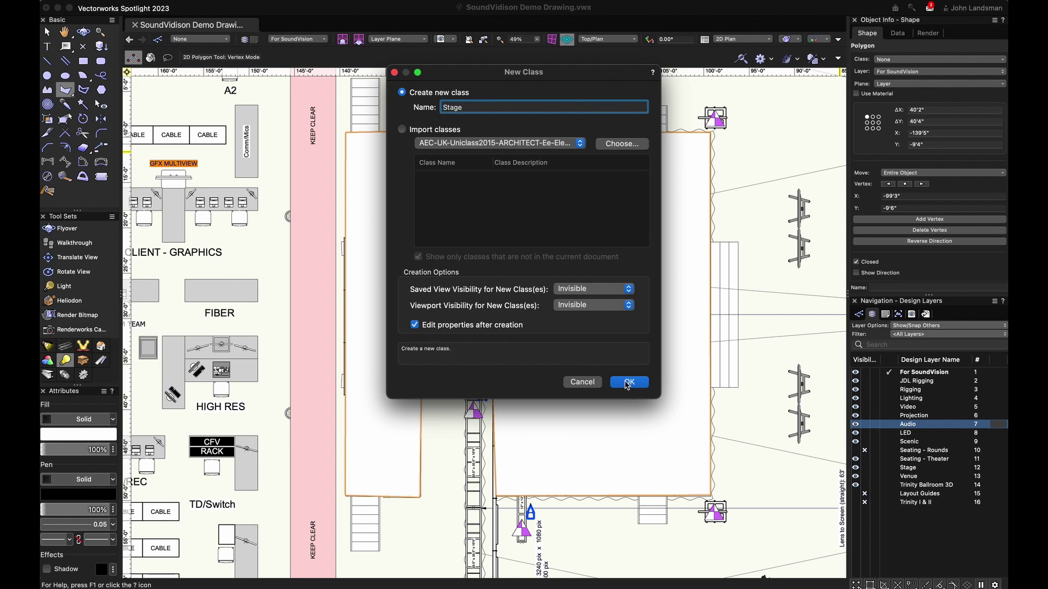
click(627, 382)
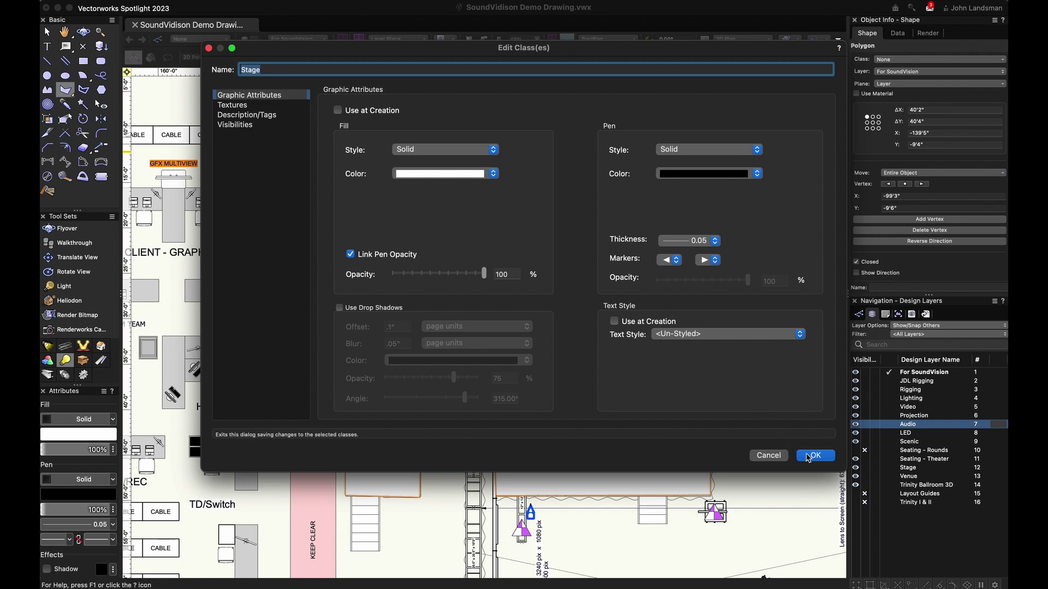
click(818, 457)
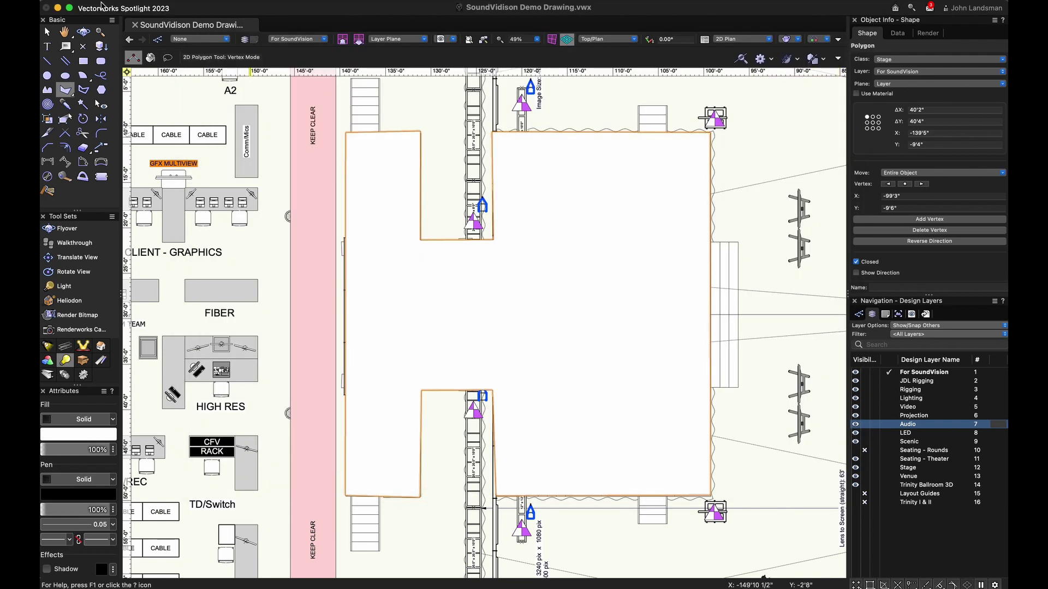
Step: Reselect the stage polygon with the Selection tool, reframe the stage, and open the Model menu
click(48, 31)
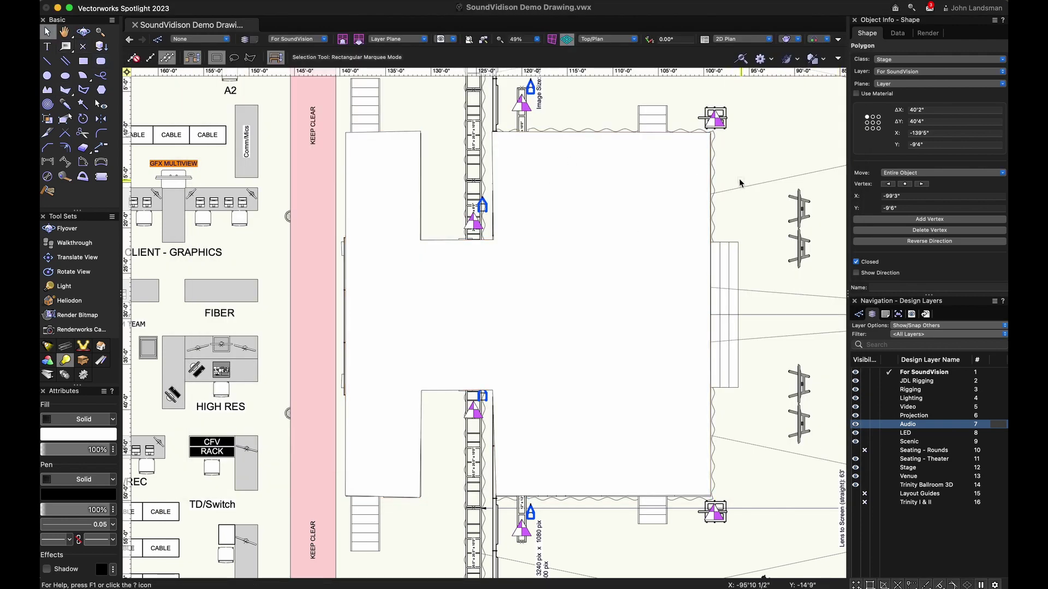
click(741, 183)
scroll(741, 184, down, 2)
scroll(741, 183, down, 1)
key(space)
drag(741, 184, 315, 173)
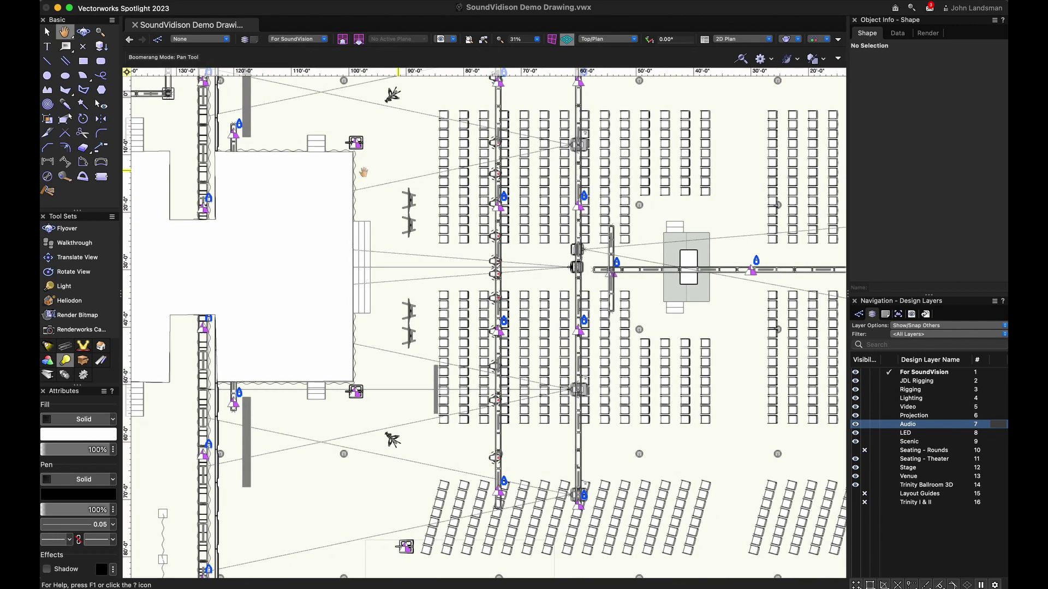
key(space)
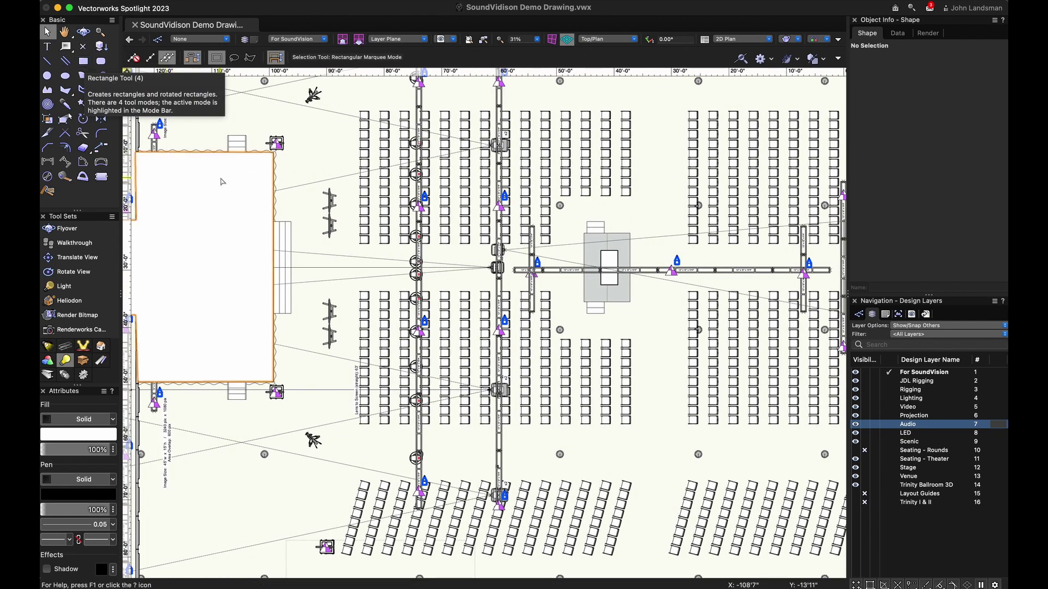
click(221, 182)
key(space)
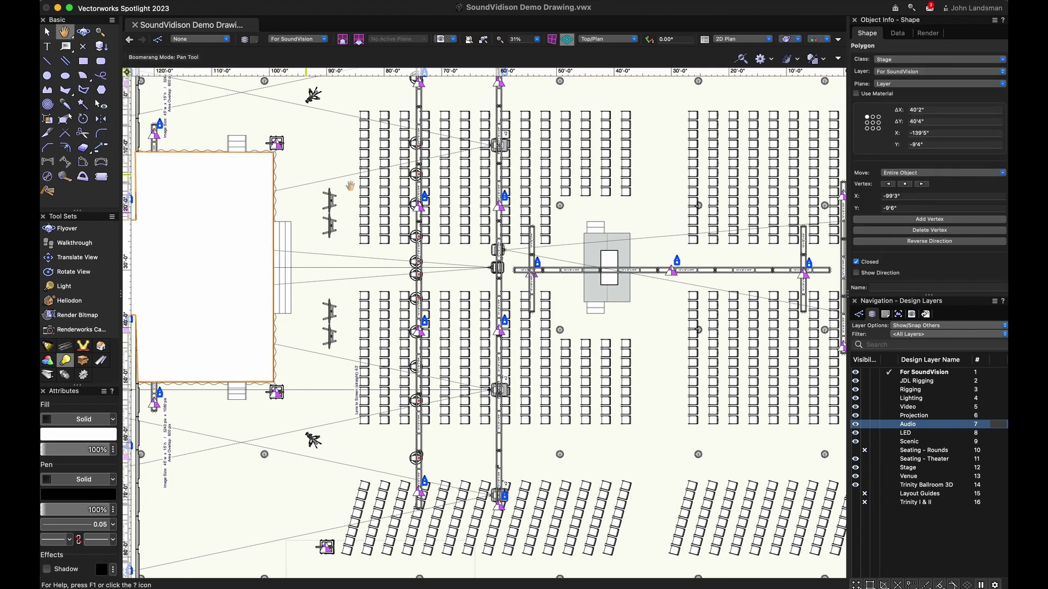
drag(311, 180, 474, 91)
key(space)
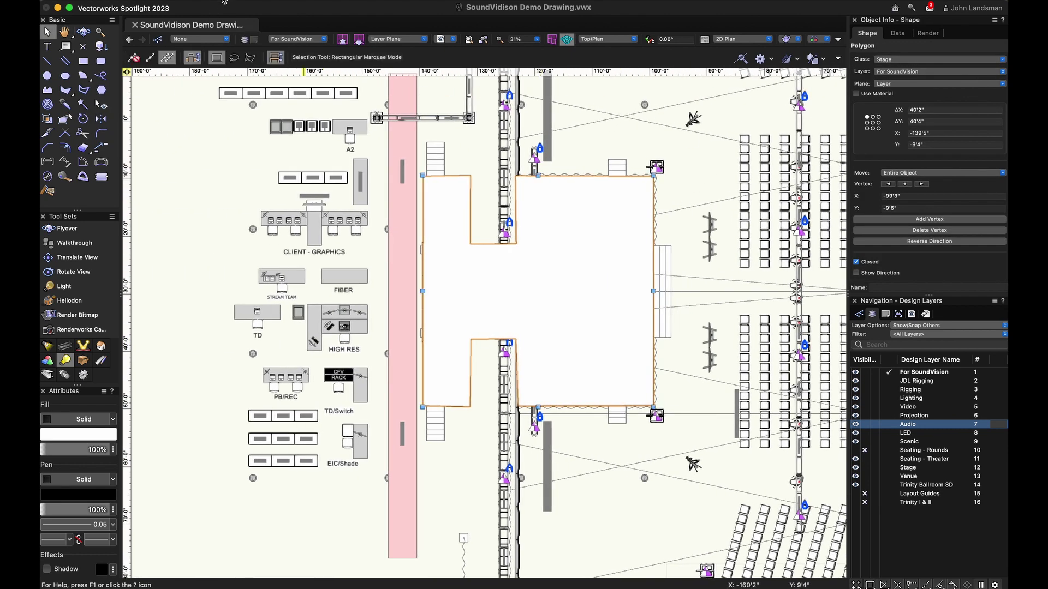
click(246, 2)
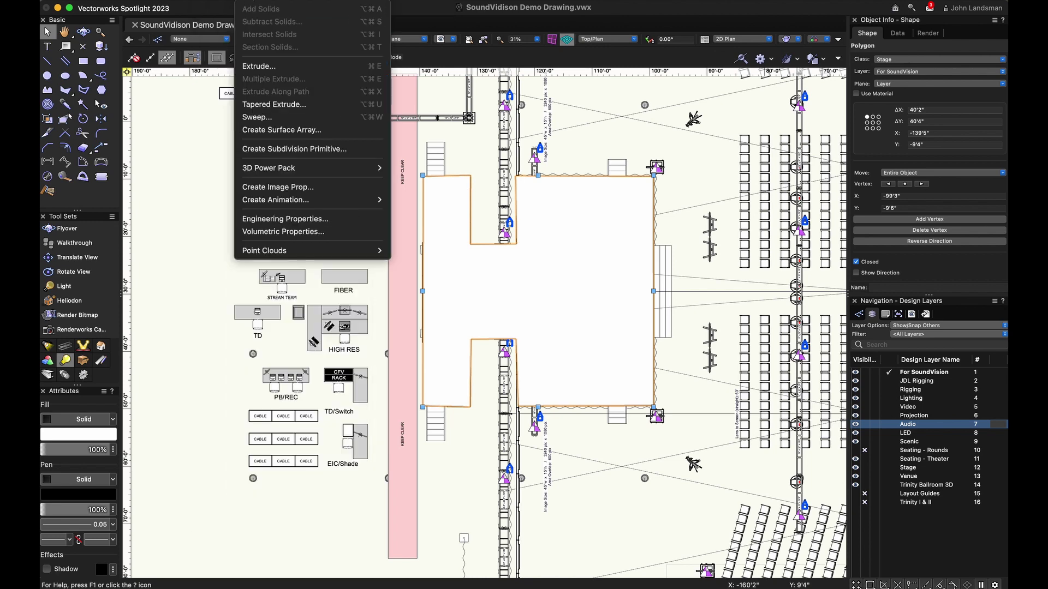
Step: Extrude the stage polygon 4'0" tall, then deselect it and pan toward the audience
click(259, 67)
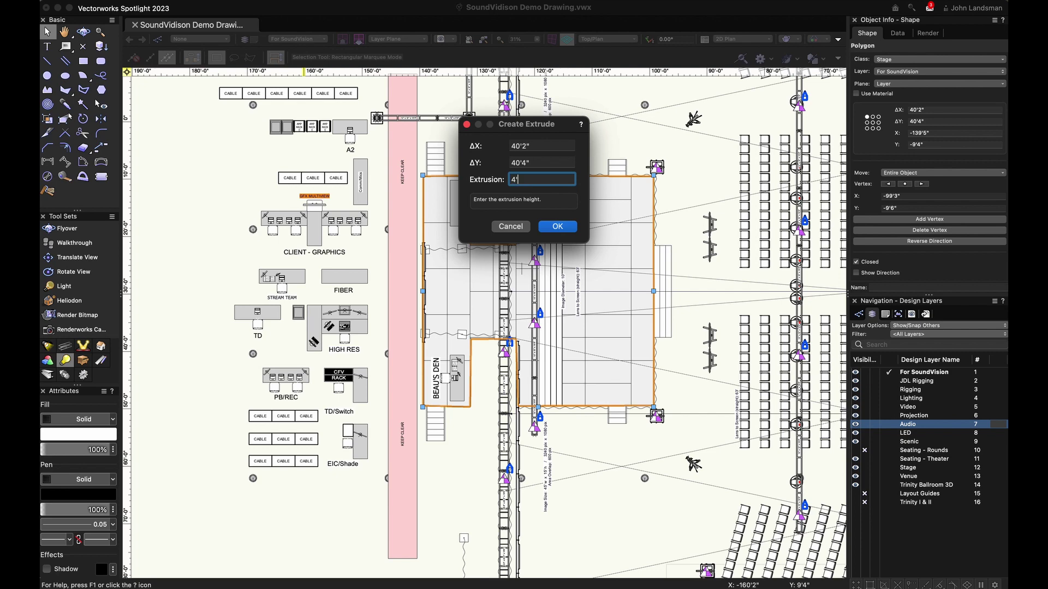
click(557, 226)
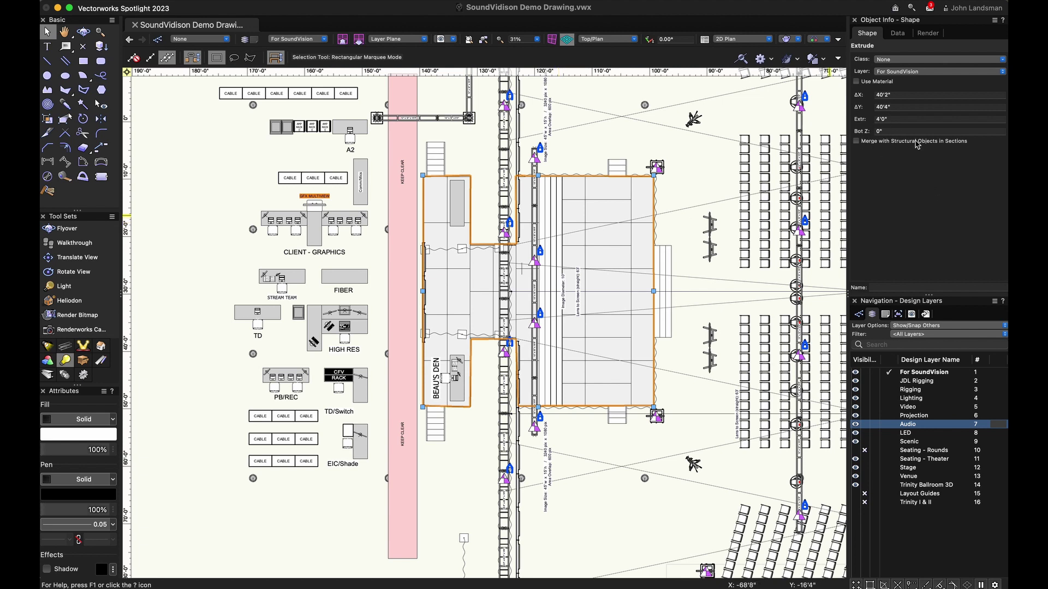
click(188, 113)
middle_drag(709, 182, 448, 182)
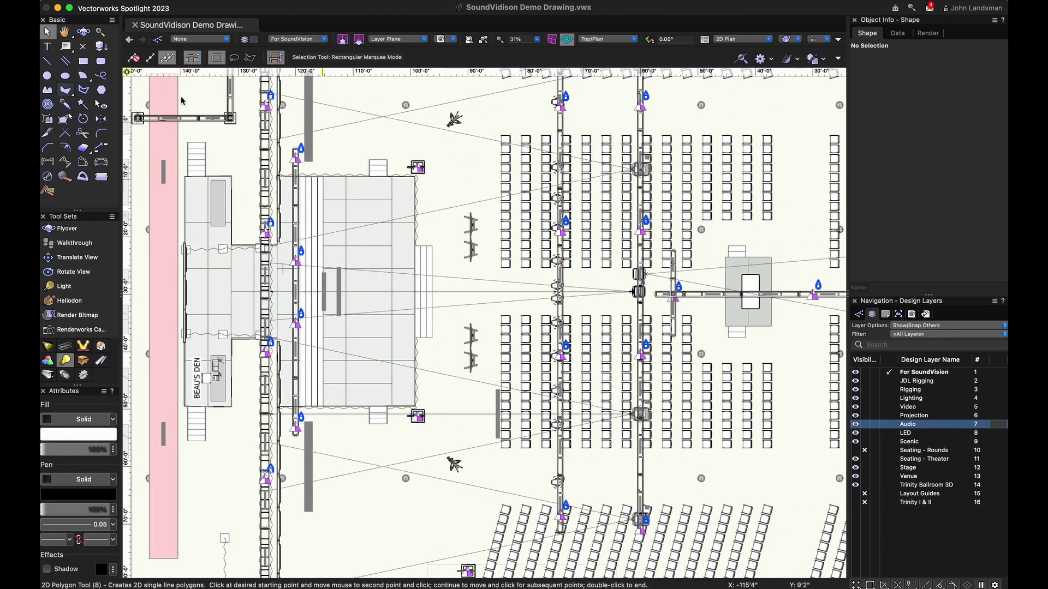
Step: Start an audience polygon with the 8 shortcut, placing two corners along the upper seating block
key(8)
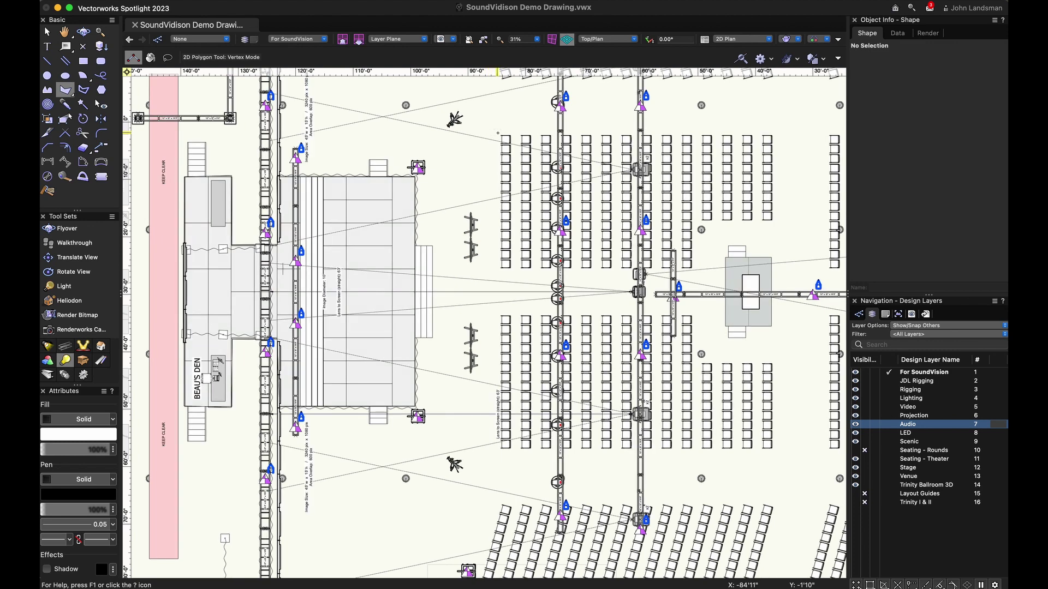
click(497, 133)
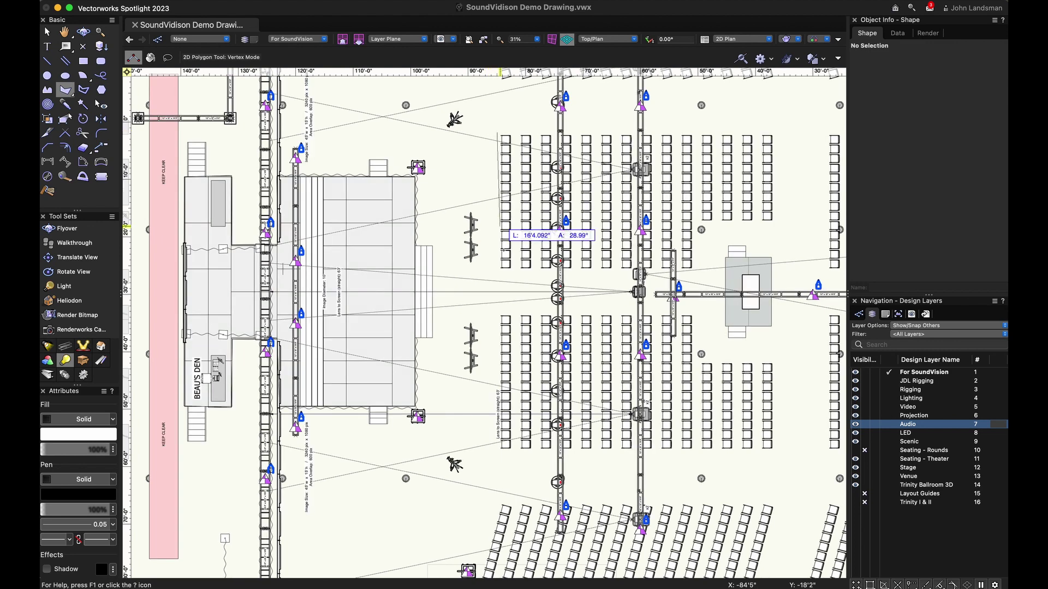
click(499, 270)
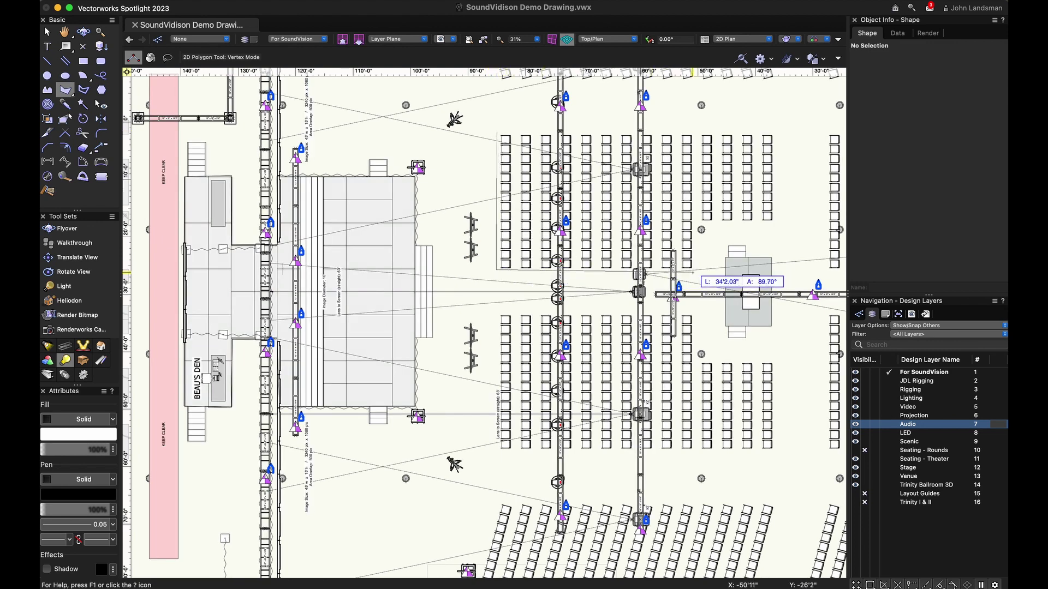
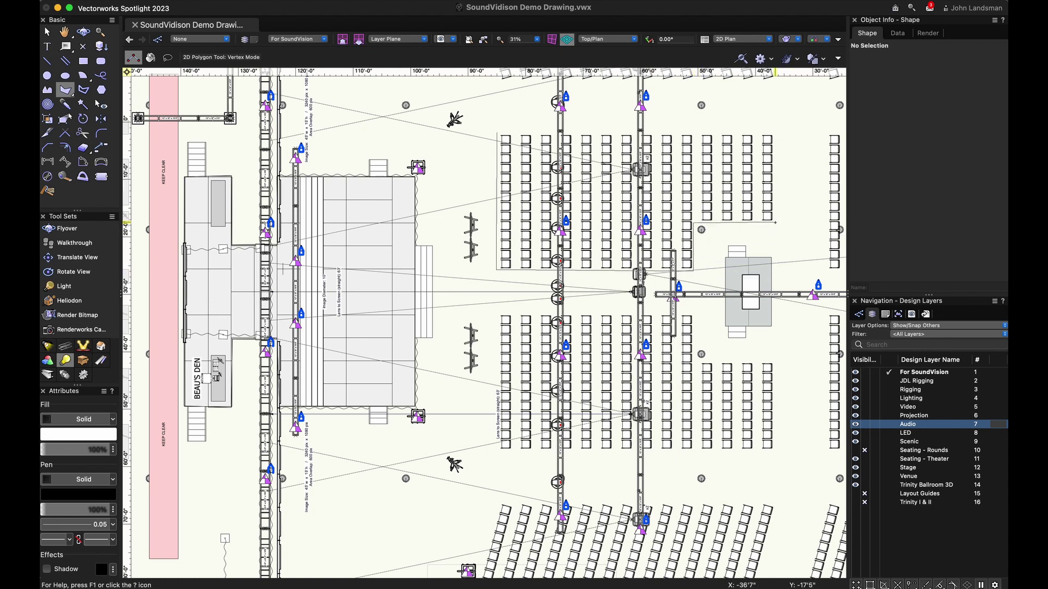
Step: Trace the upper seating block as a closed L-shaped polygon and extrude it 3 feet
click(775, 135)
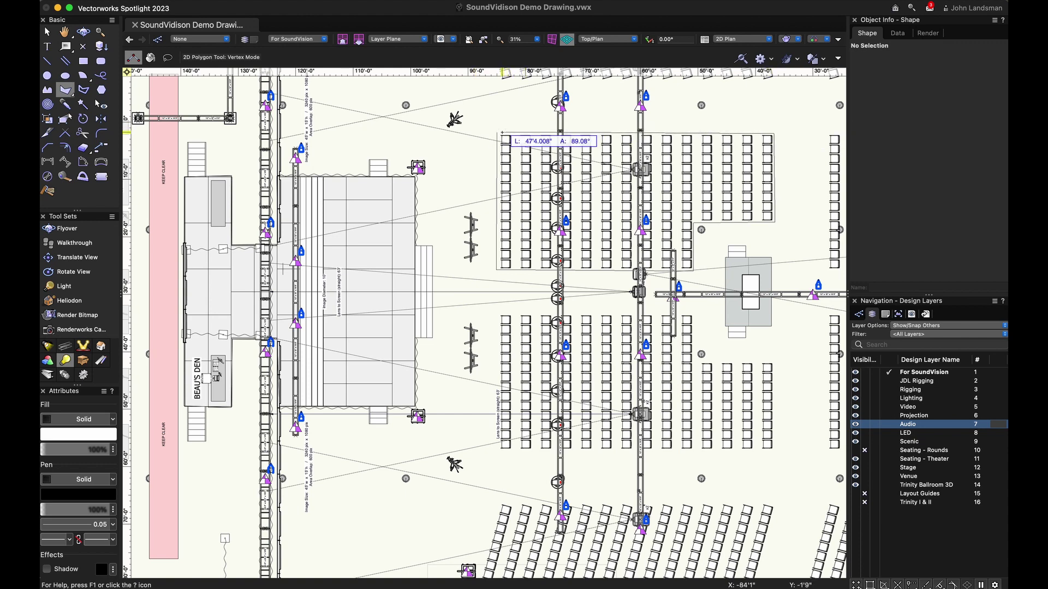
click(496, 133)
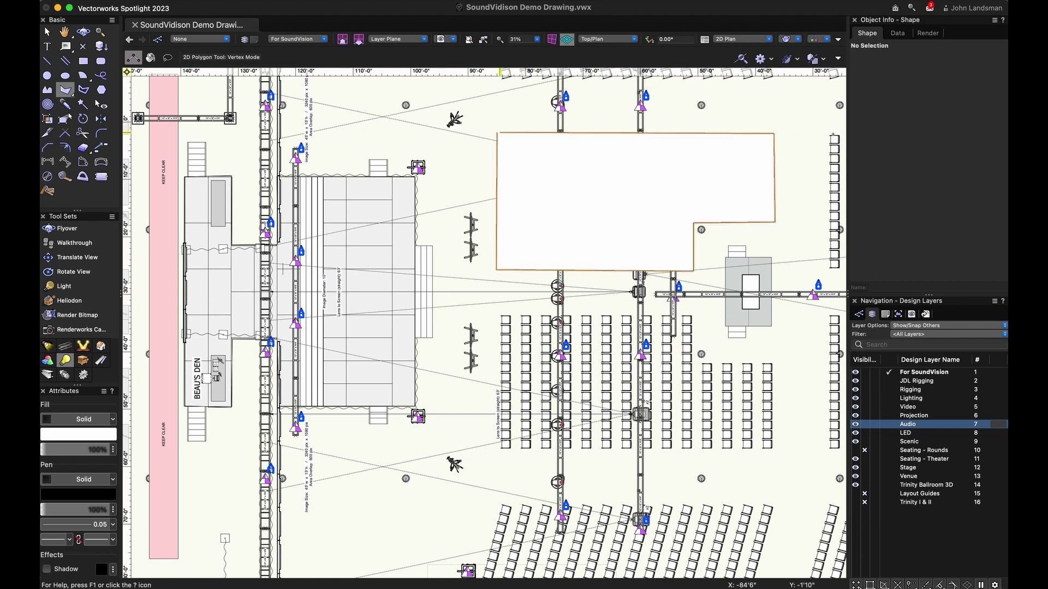
scroll(898, 151, down, 2)
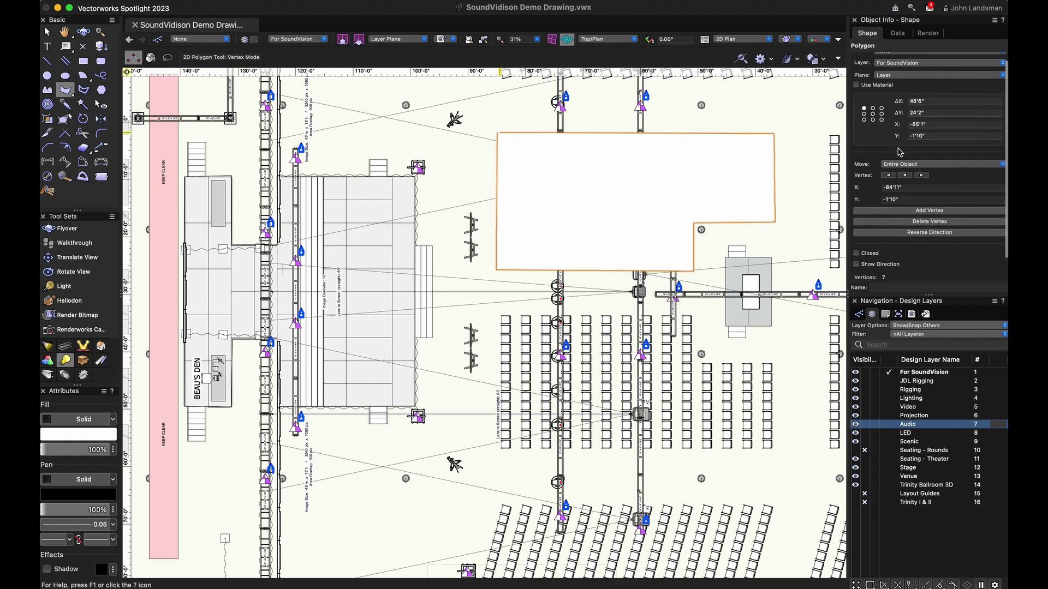
click(856, 235)
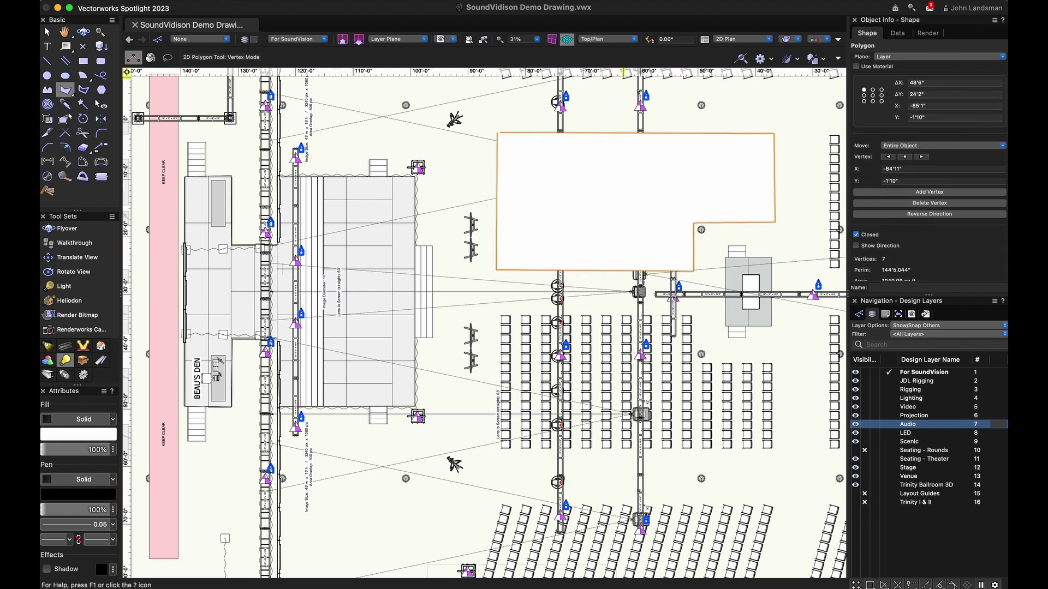
click(254, 4)
click(278, 62)
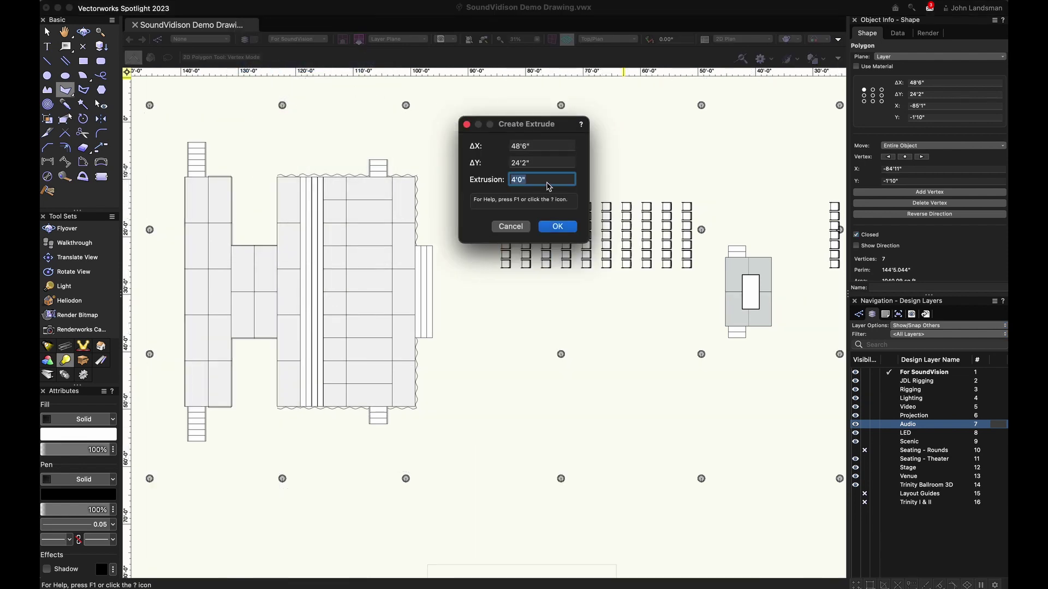
text(3')
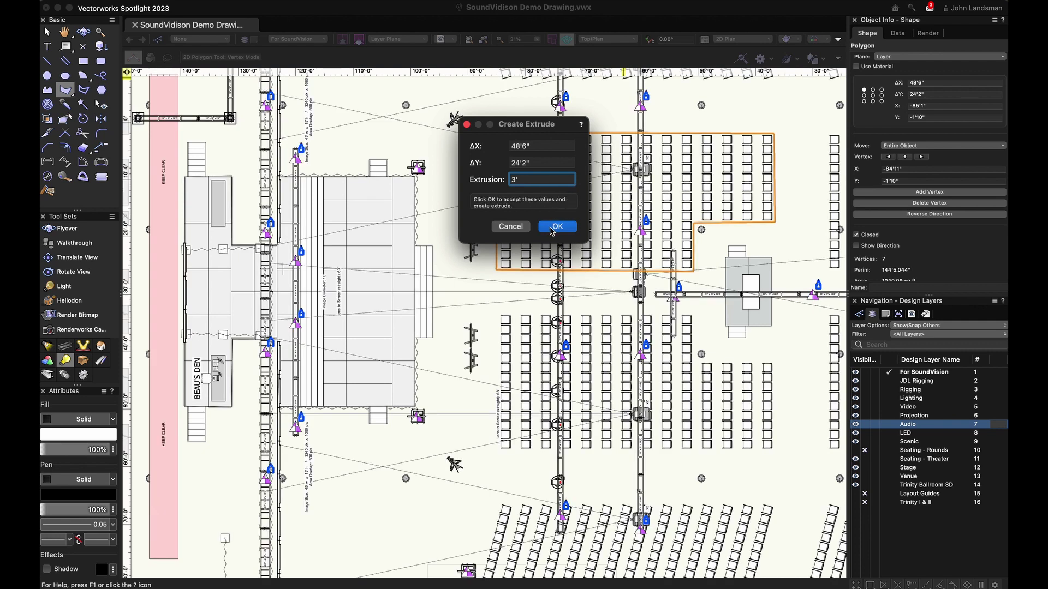
click(556, 226)
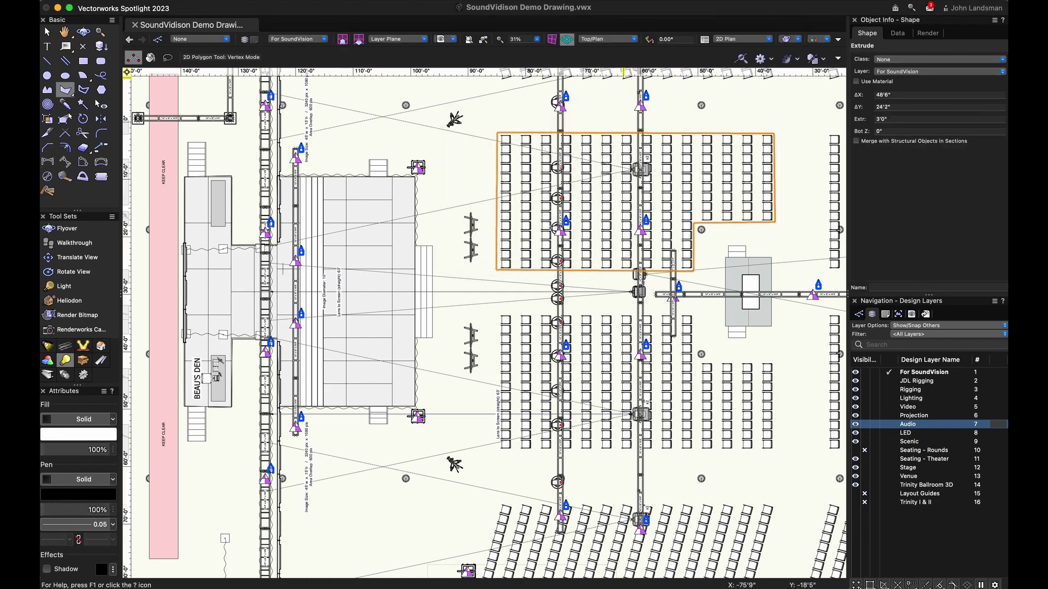
Step: Outline the angled seating block as a closed polygon and extrude it 3 feet
key(x)
click(449, 161)
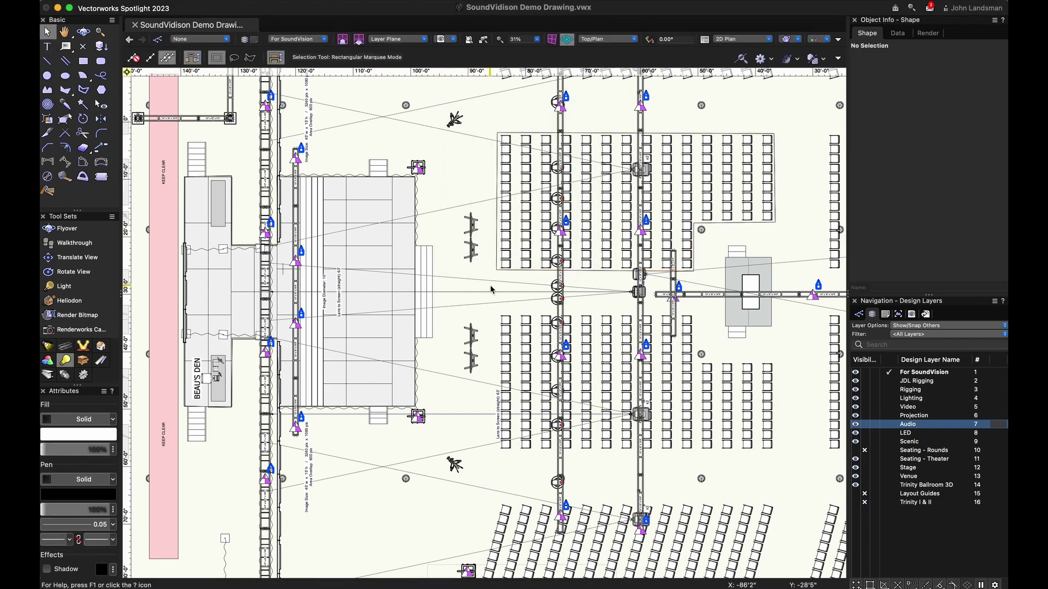
scroll(450, 245, down, 5)
scroll(328, 245, up, 5)
key(8)
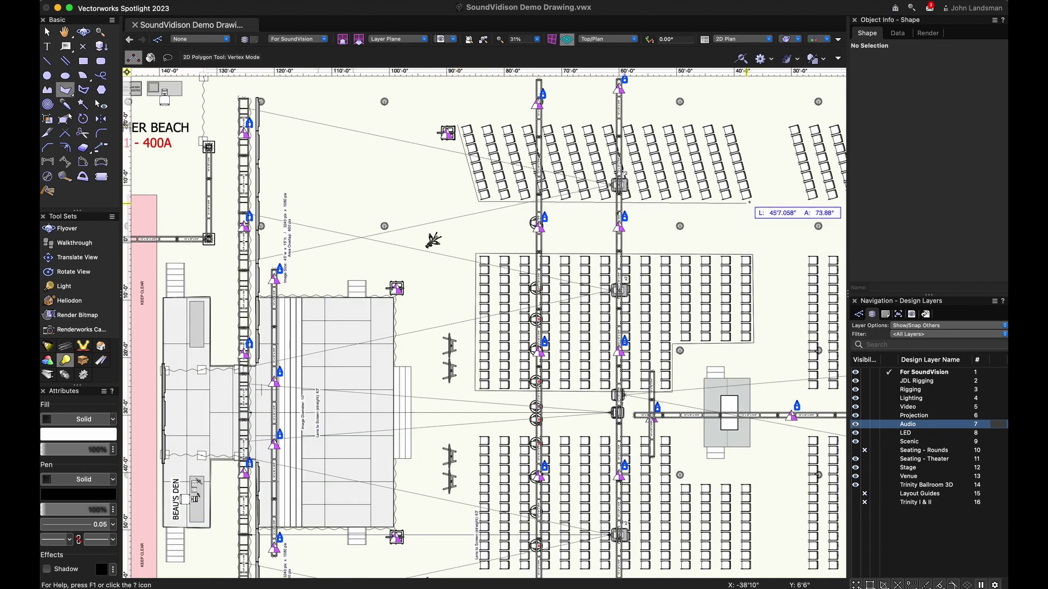
double_click(459, 125)
scroll(929, 164, down, 1)
click(855, 227)
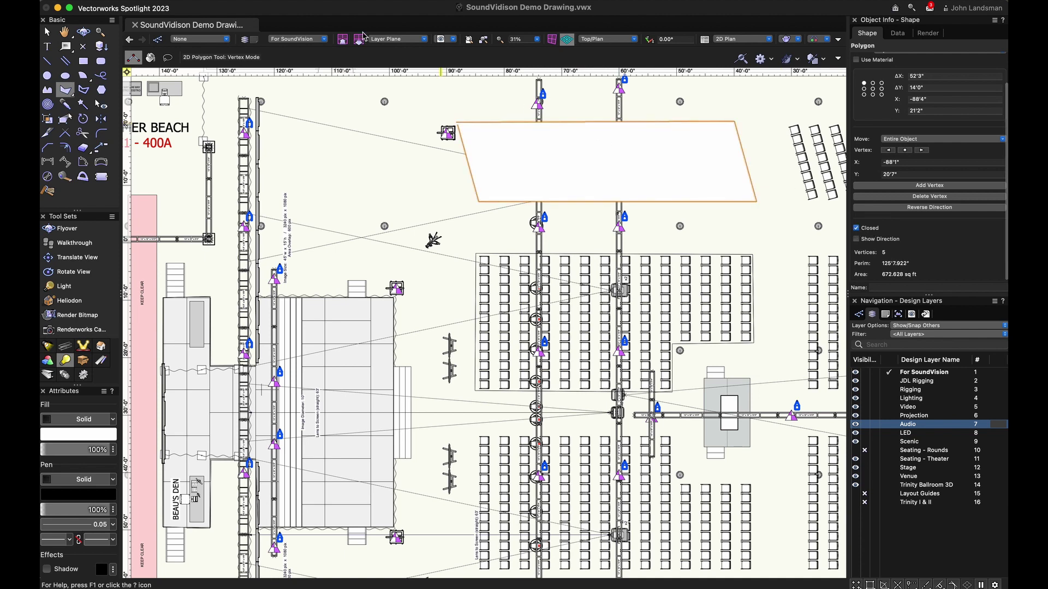
click(271, 2)
click(257, 65)
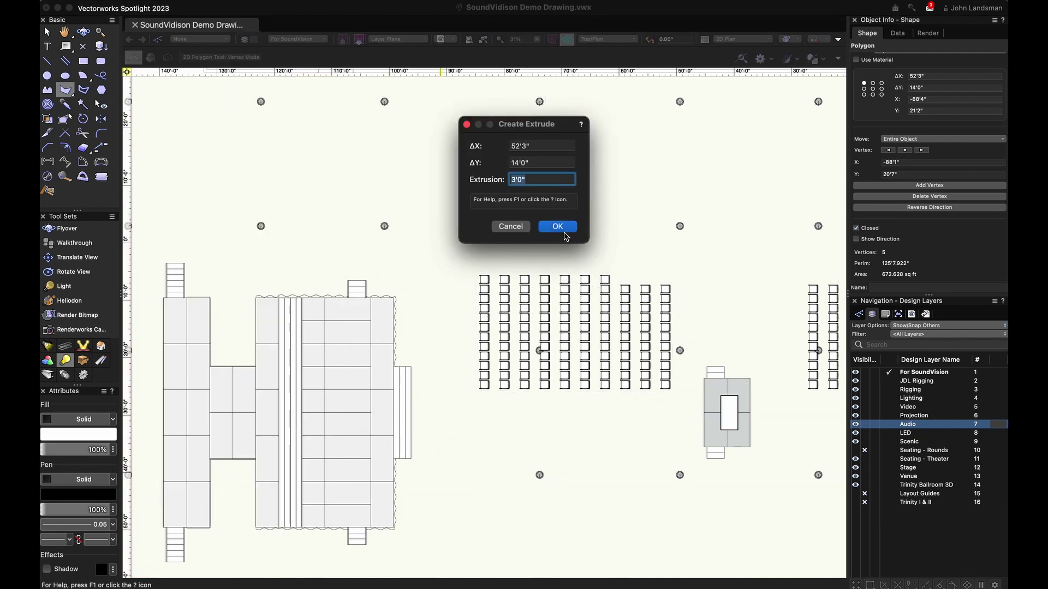
key(Return)
Step: Mirror-duplicate the middle seating extrude onto the lower seating block, then reselect the extrudes
key(x)
shift+click(492, 291)
key(shift+=)
click(476, 414)
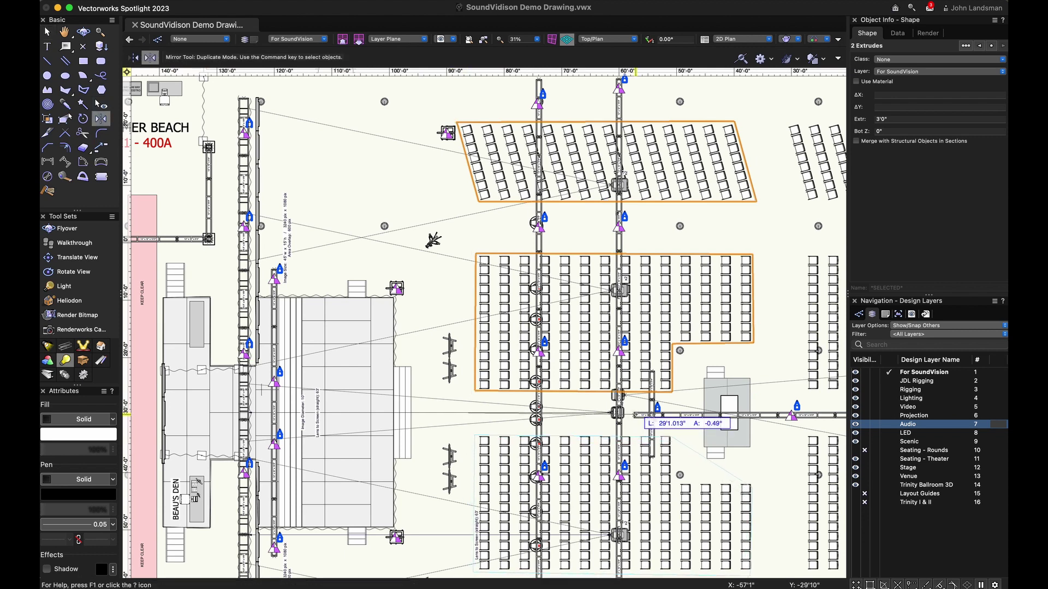
click(725, 415)
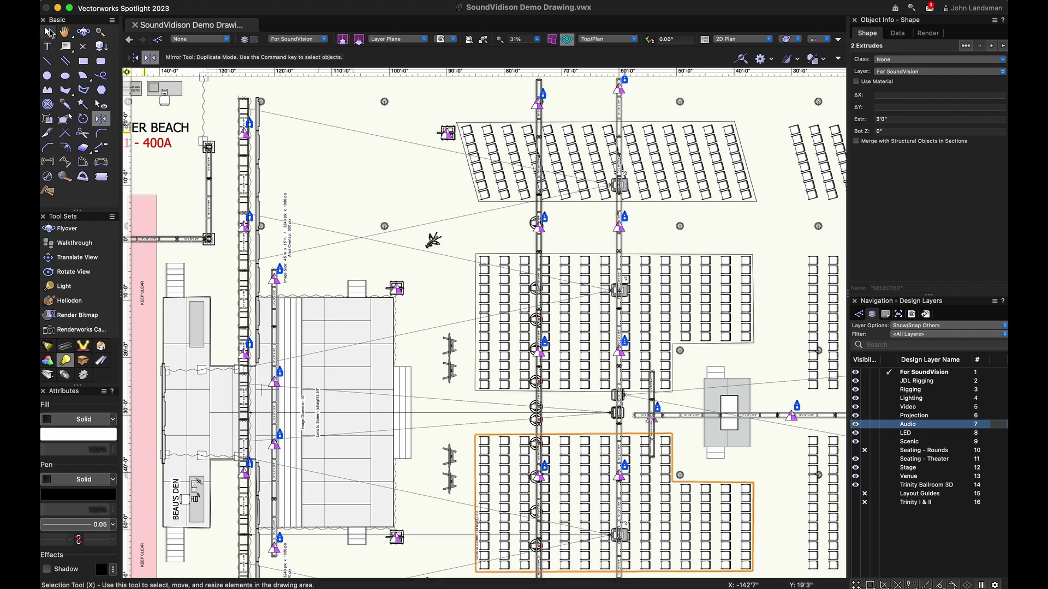
key(x)
shift+click(496, 254)
Step: Assign all four seating extrudes and their subobjects to a new class named Seats
shift+click(573, 164)
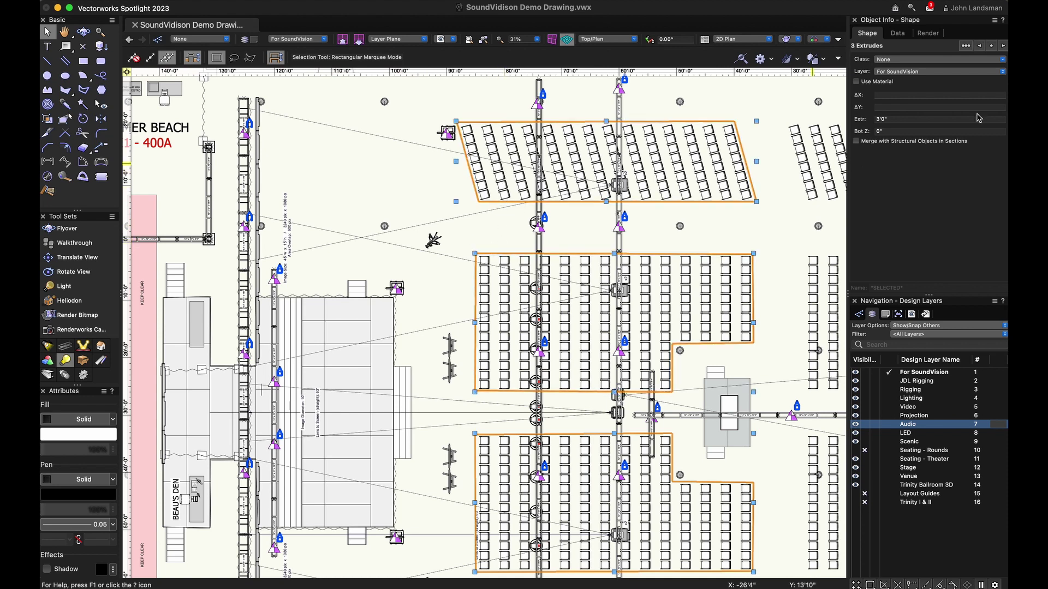
click(891, 60)
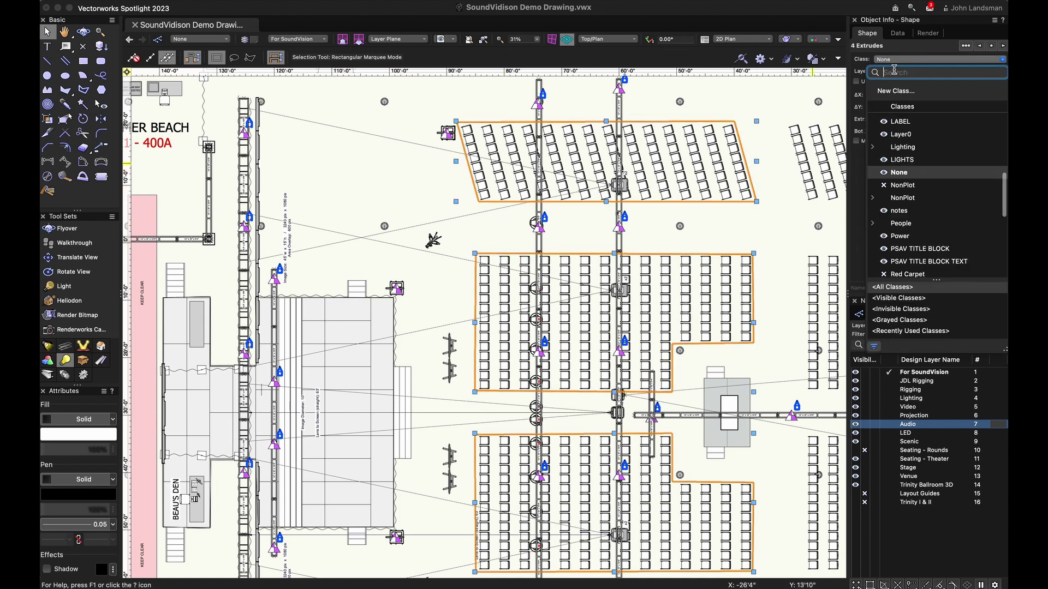
click(895, 93)
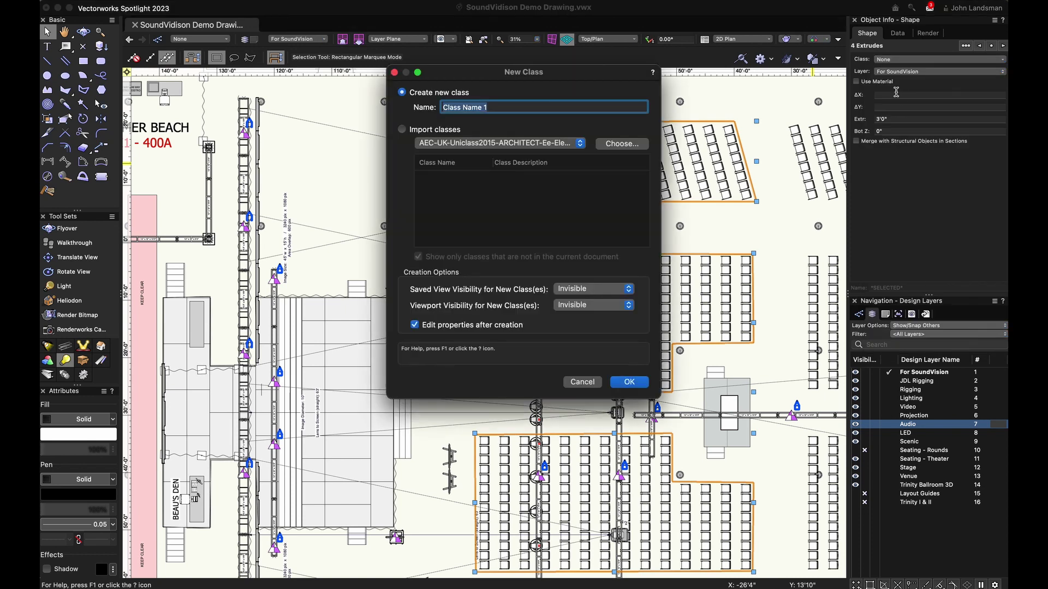
text(Seats)
click(629, 382)
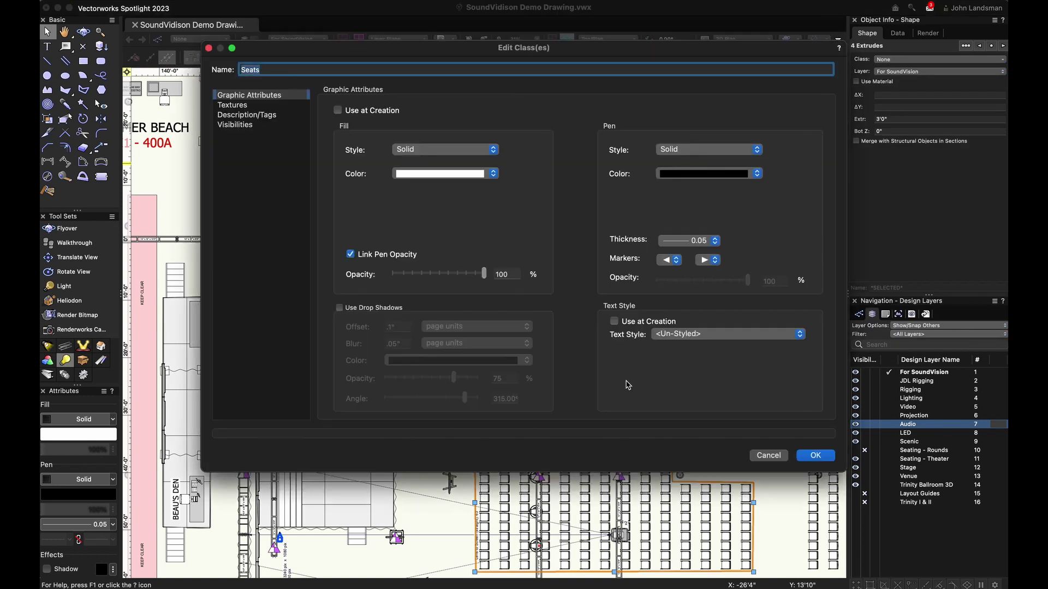
click(816, 455)
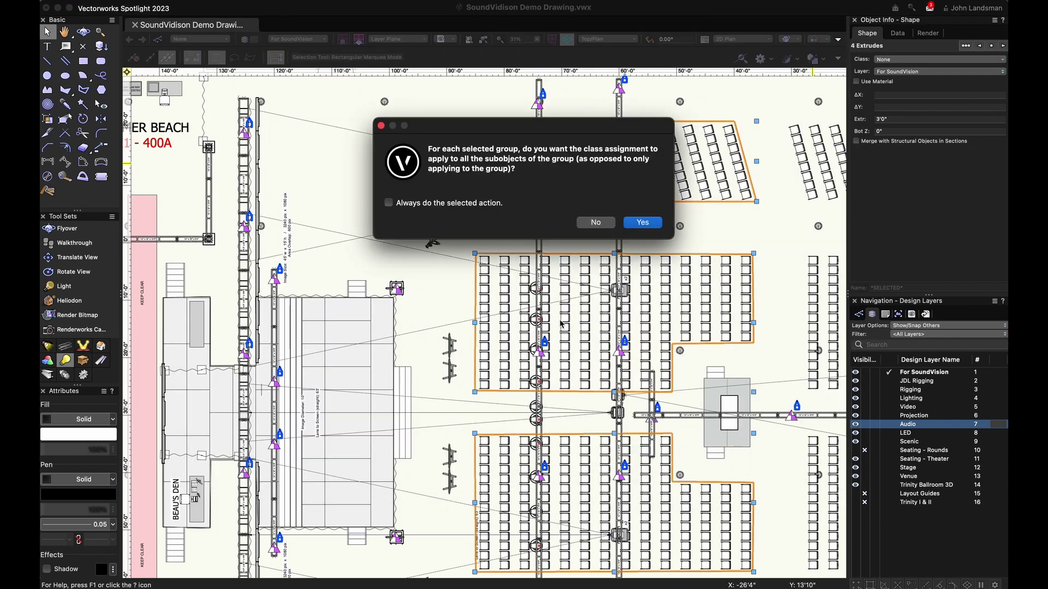
click(642, 223)
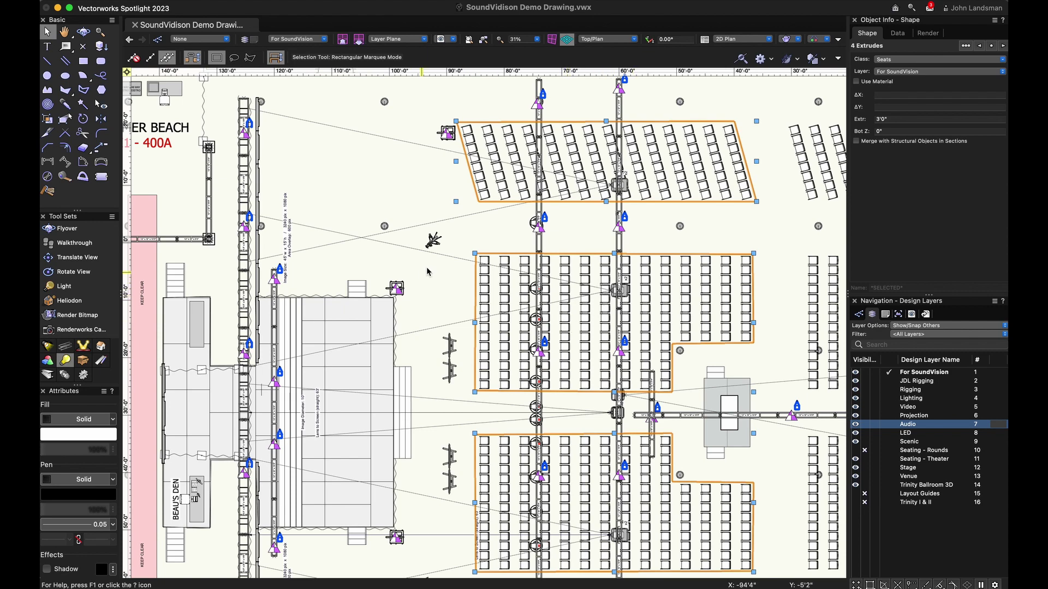
Step: Deselect the extrudes and show the venue in Front elevation, panned toward the stage
click(435, 285)
key(space)
drag(429, 299, 535, 156)
click(602, 40)
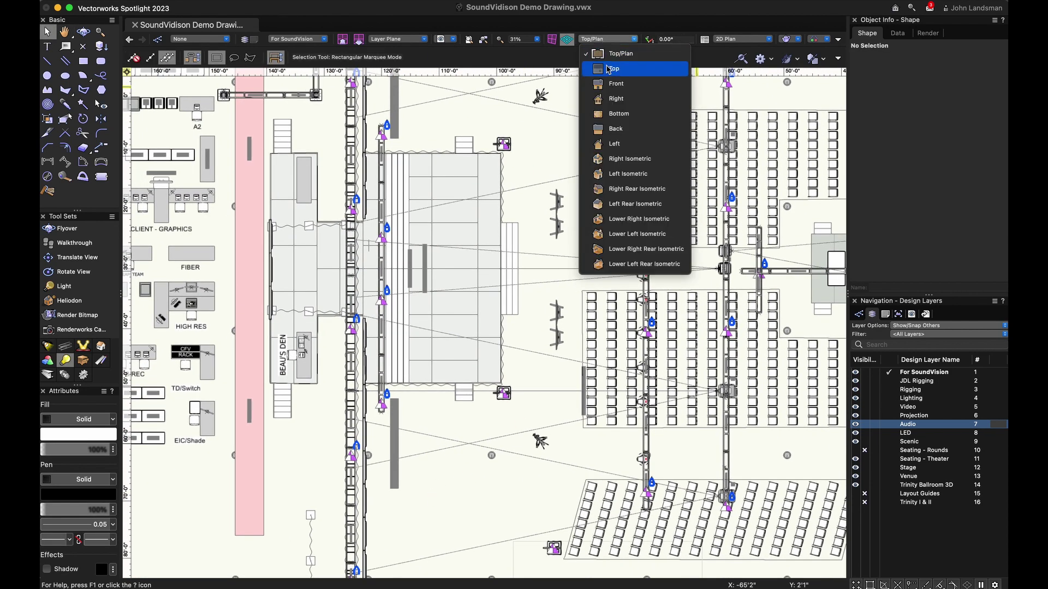
click(607, 83)
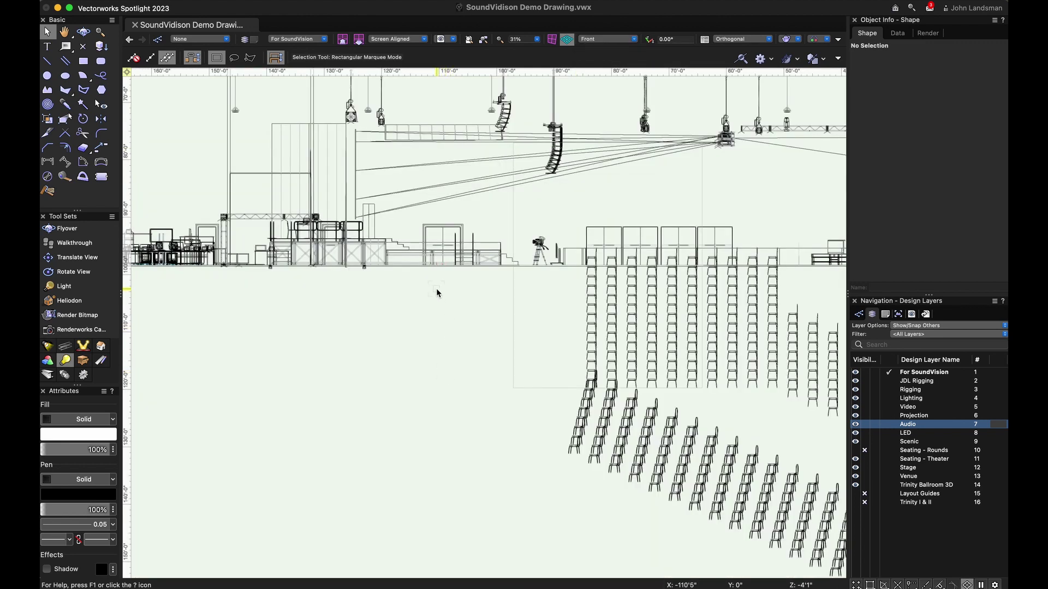
drag(436, 289, 483, 399)
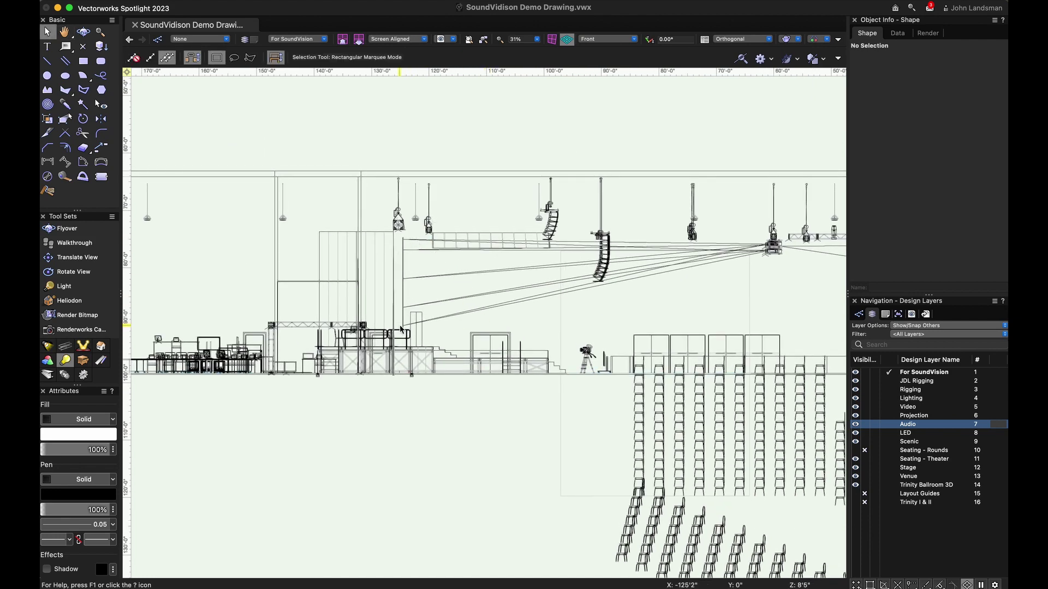
click(570, 215)
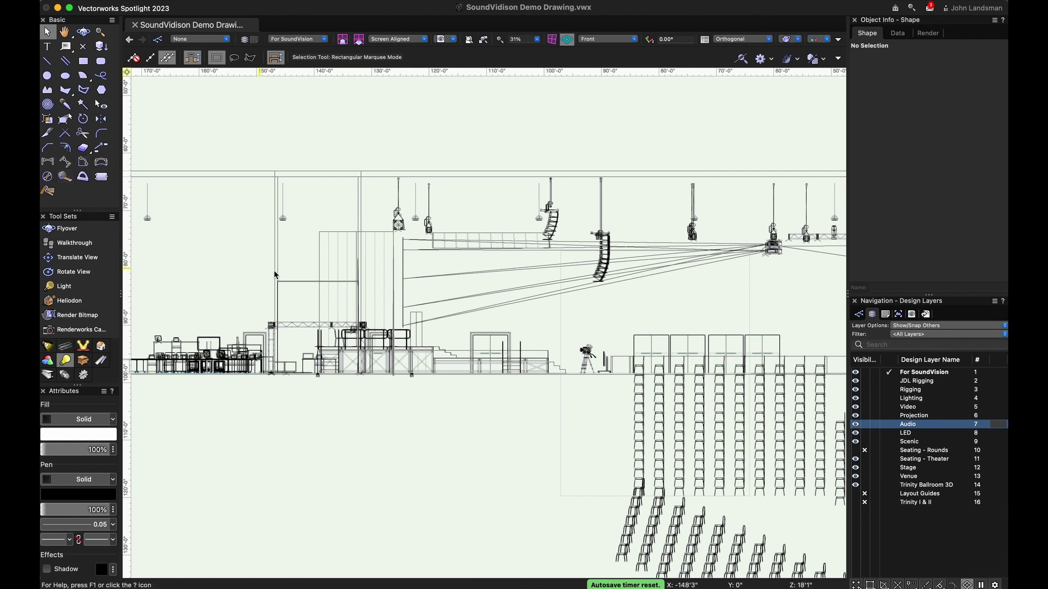
scroll(429, 287, up, 4)
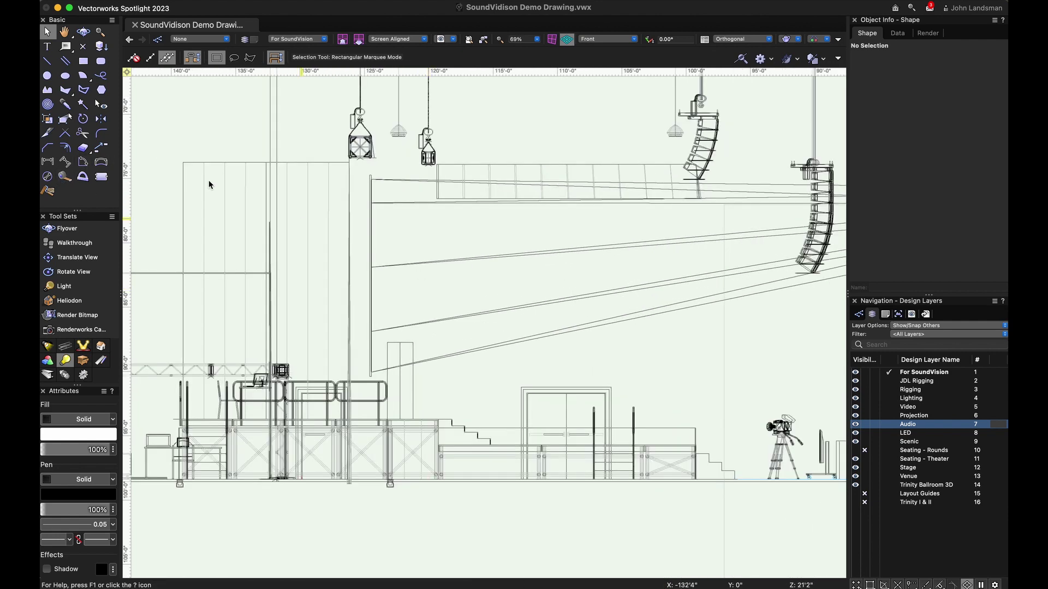
Step: Tape-measure heights down from the truss and from stage level, about 8'2"
click(66, 178)
click(370, 175)
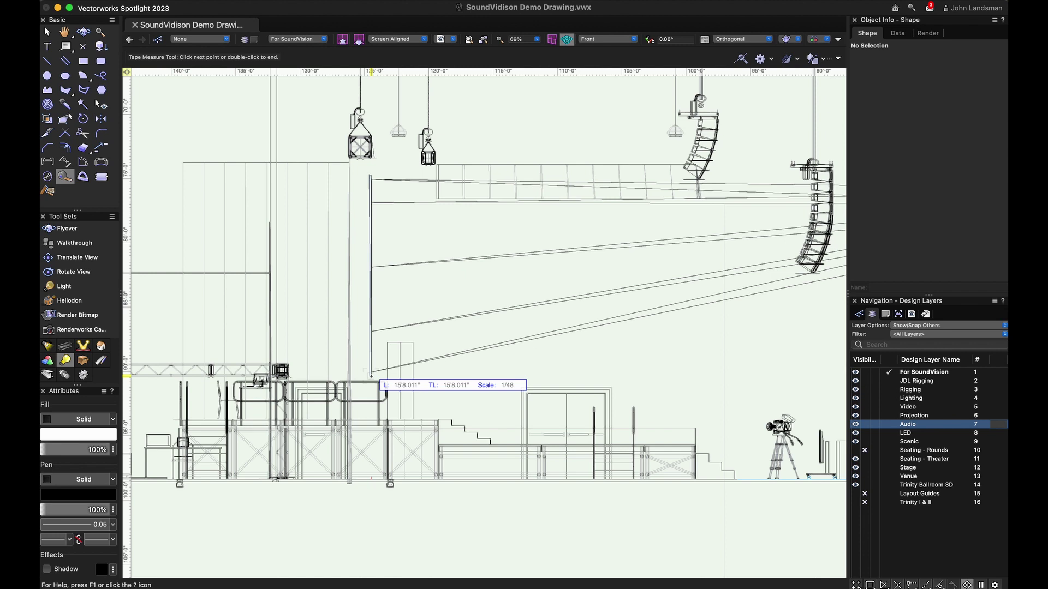
double_click(373, 376)
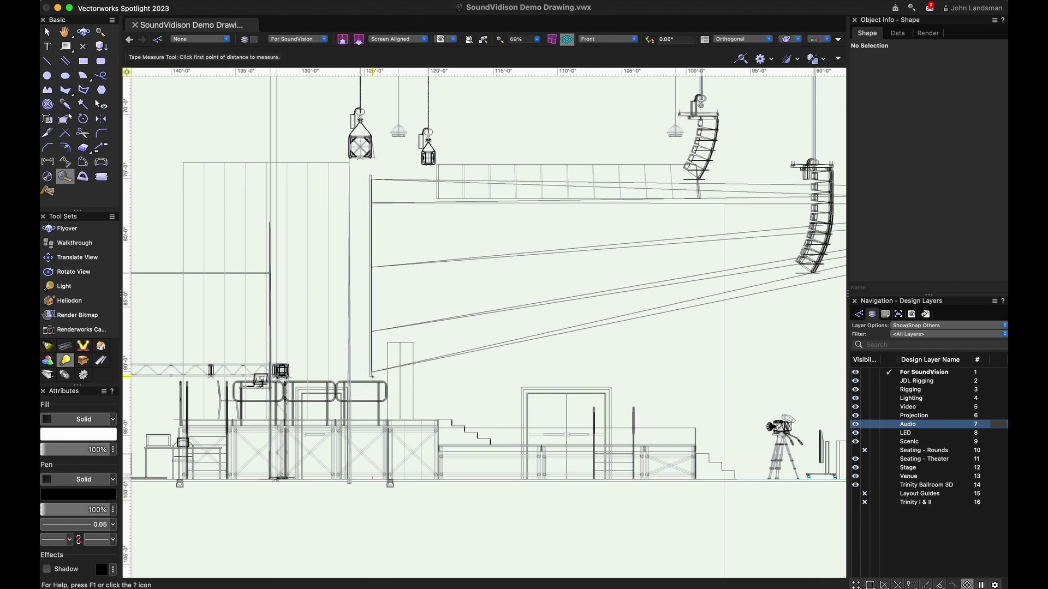
click(370, 378)
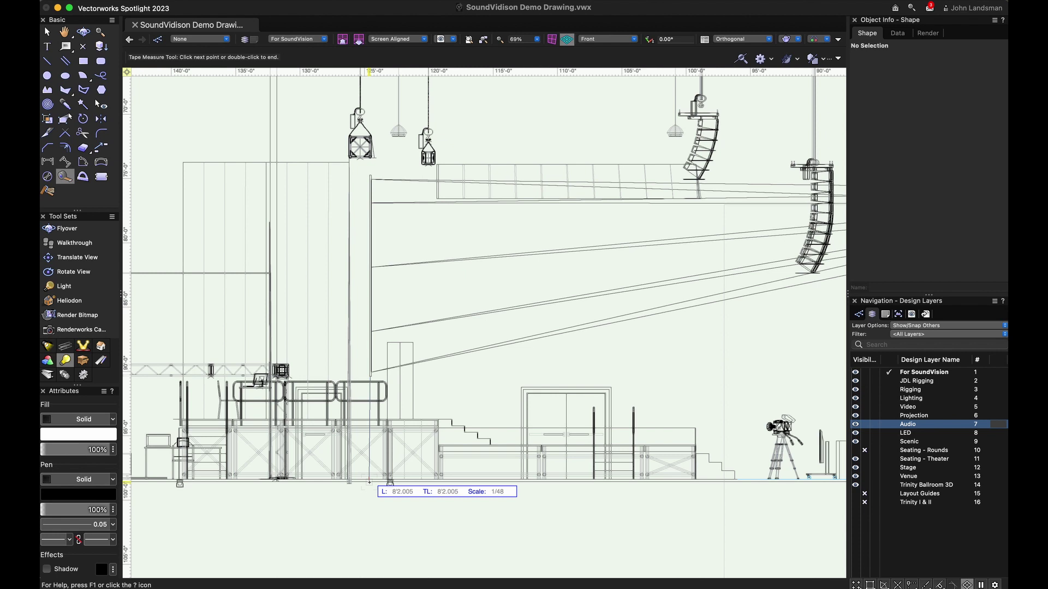
double_click(415, 386)
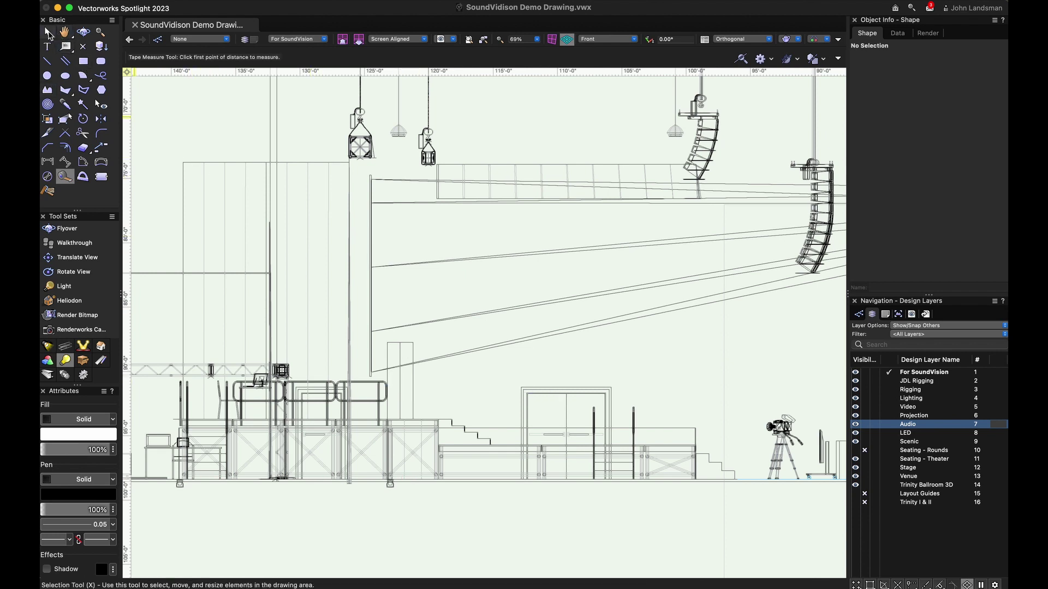
key(x)
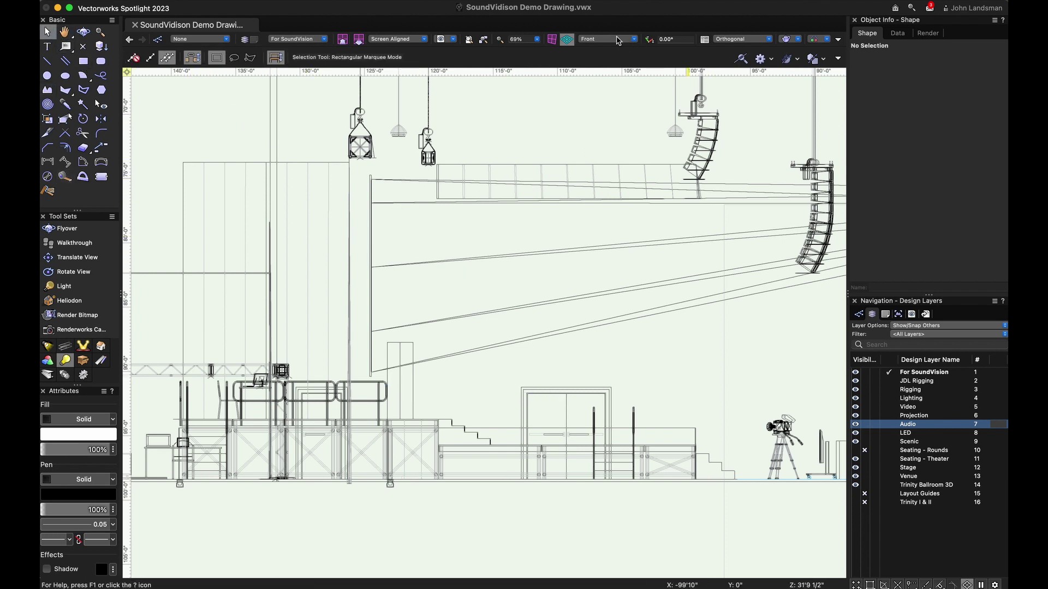
Step: Back in Top/Plan, draw a 45'1" line along the left truss run
click(617, 41)
click(625, 57)
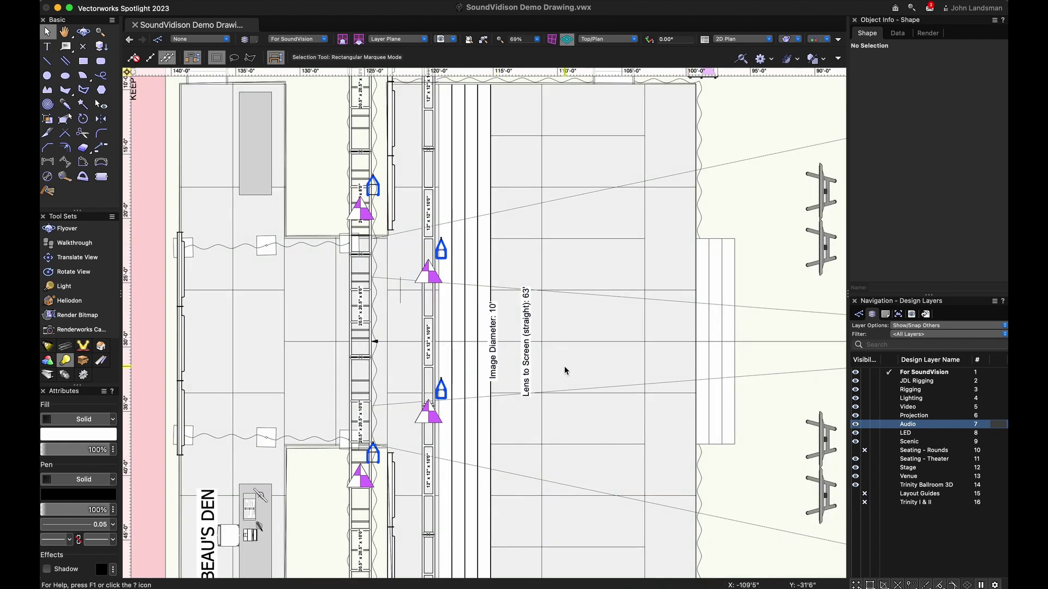
middle_drag(529, 504, 603, 207)
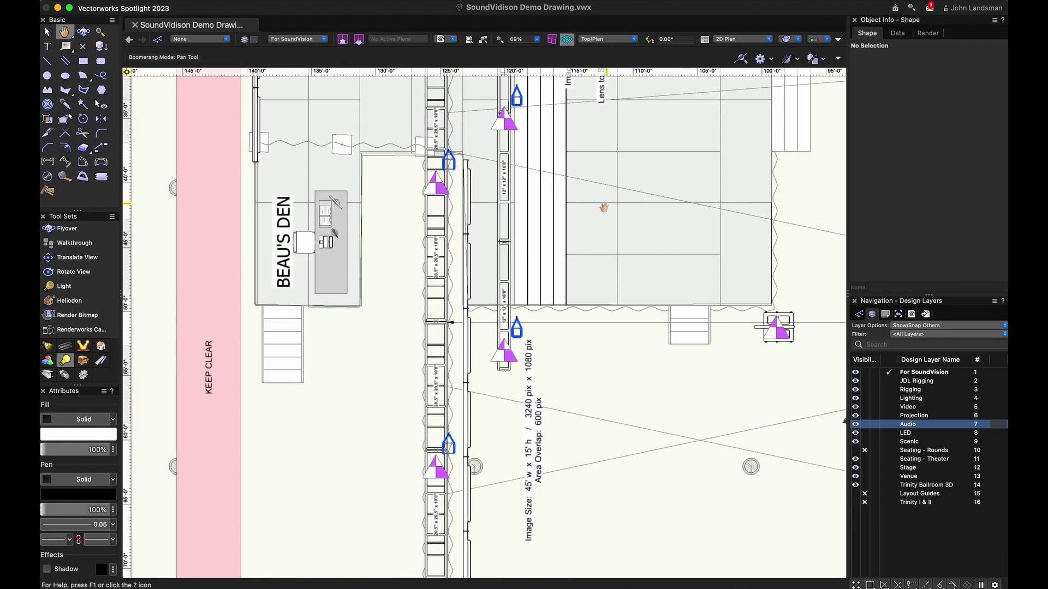
scroll(604, 207, down, 3)
scroll(614, 208, down, 1)
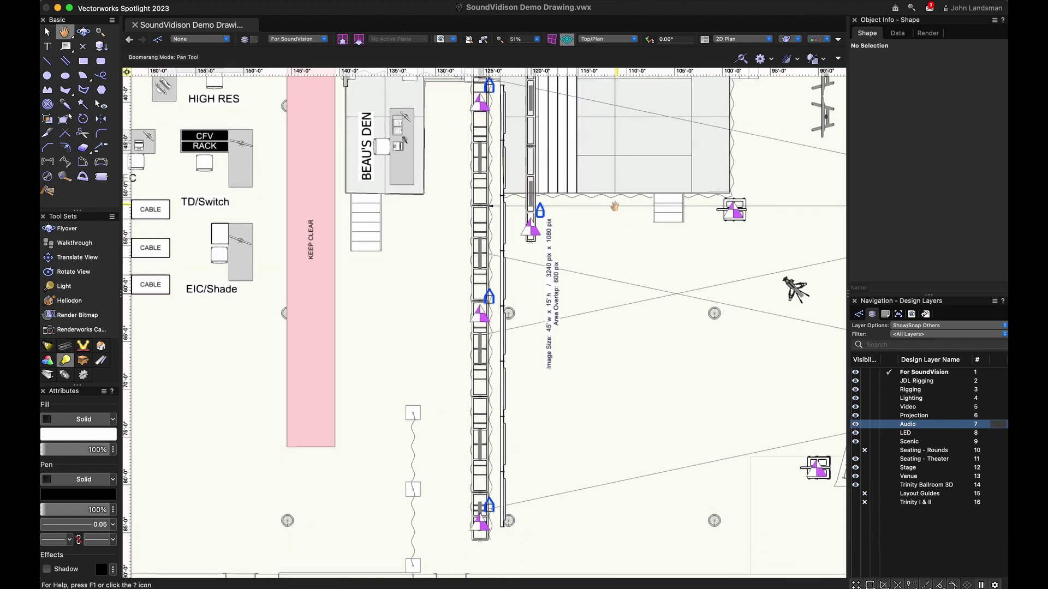
scroll(614, 207, down, 1)
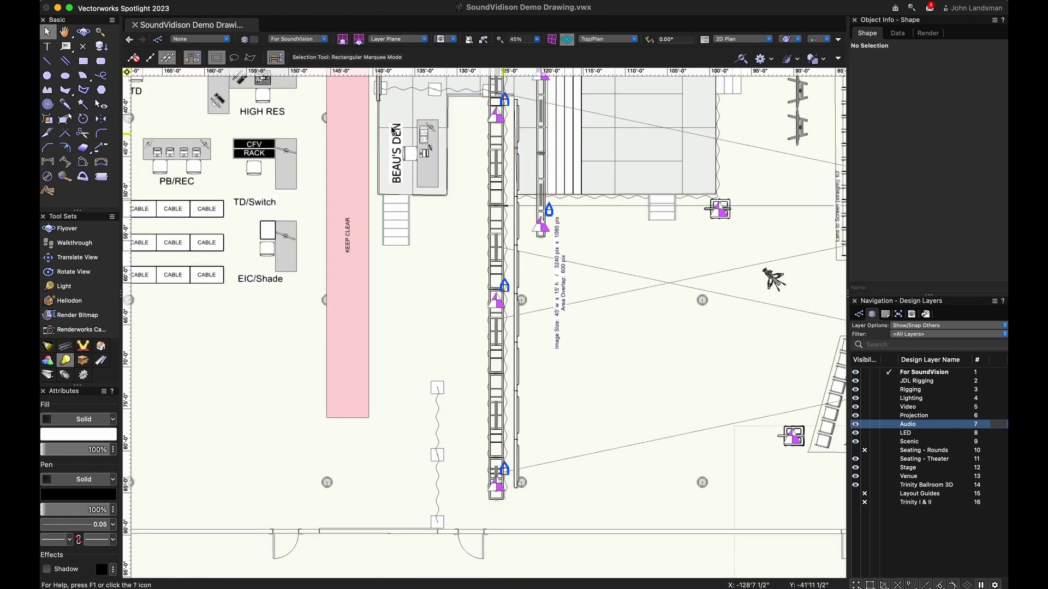
key(2)
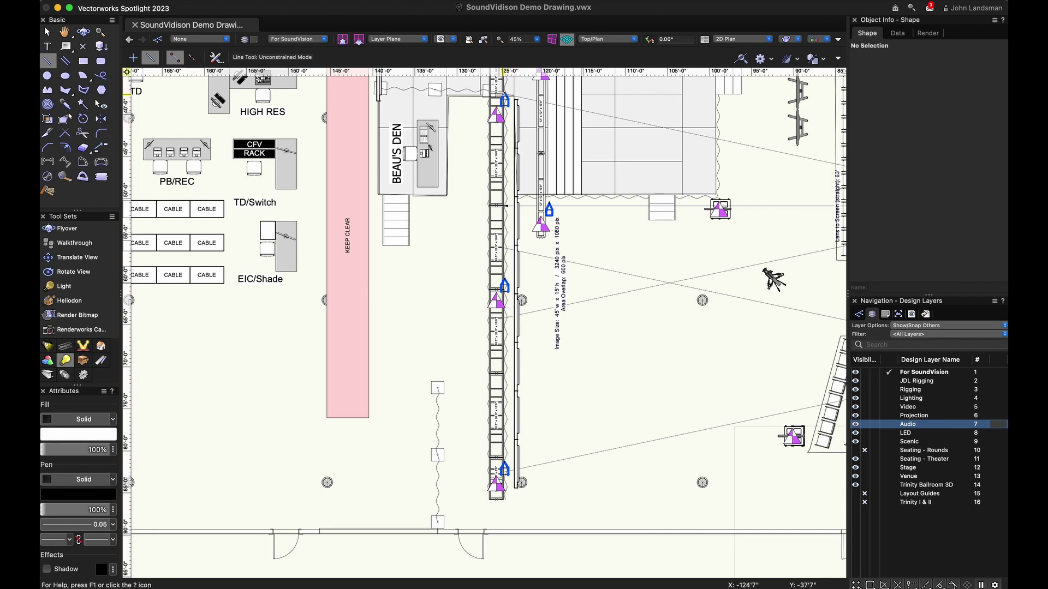
click(541, 303)
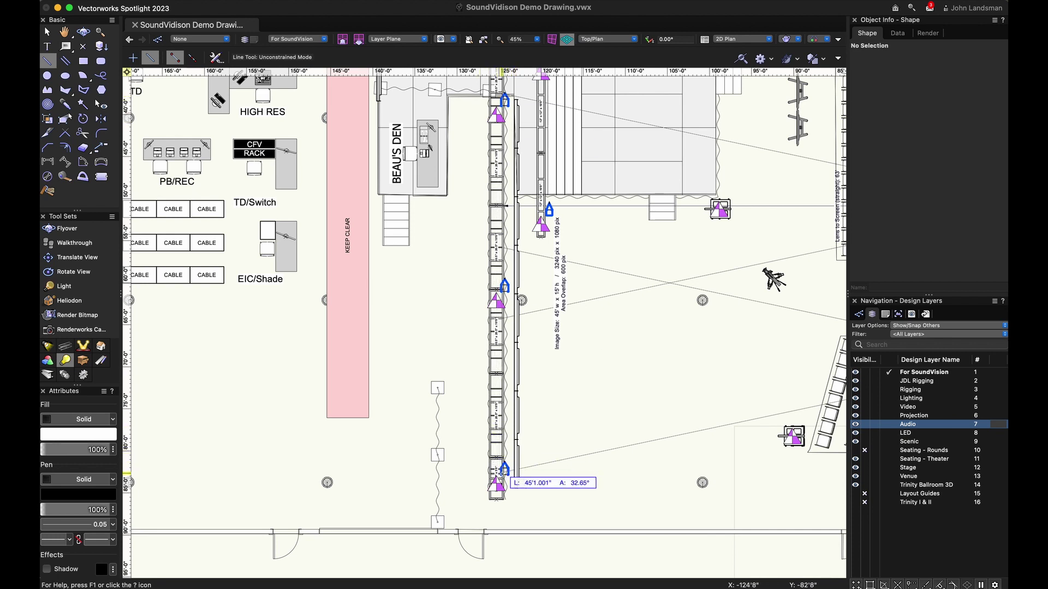
click(504, 482)
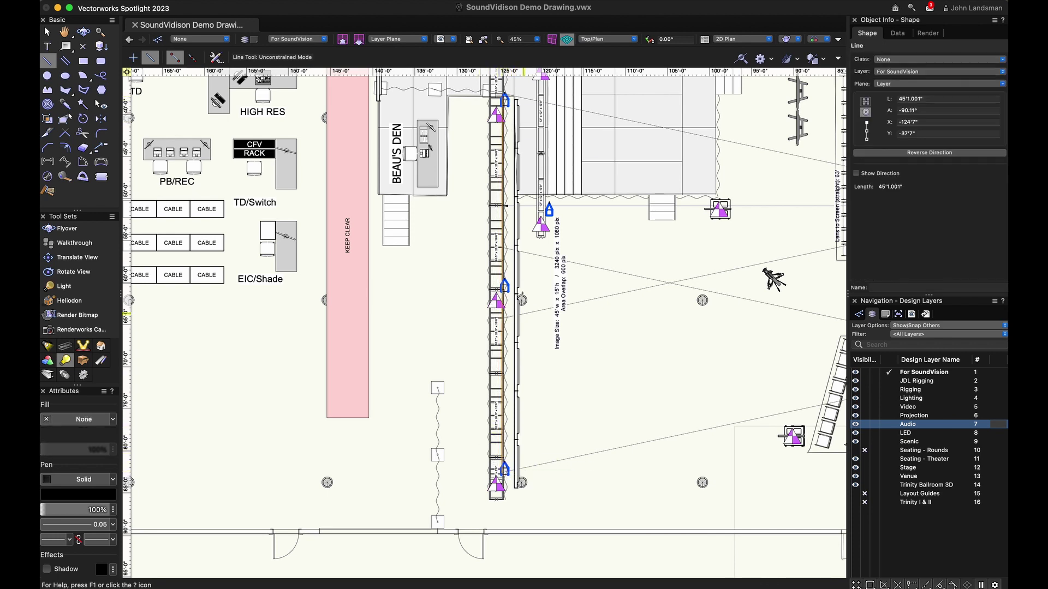
Step: Extrude the truss line 15'8" tall and set its bottom elevation to 8'2"
click(246, 6)
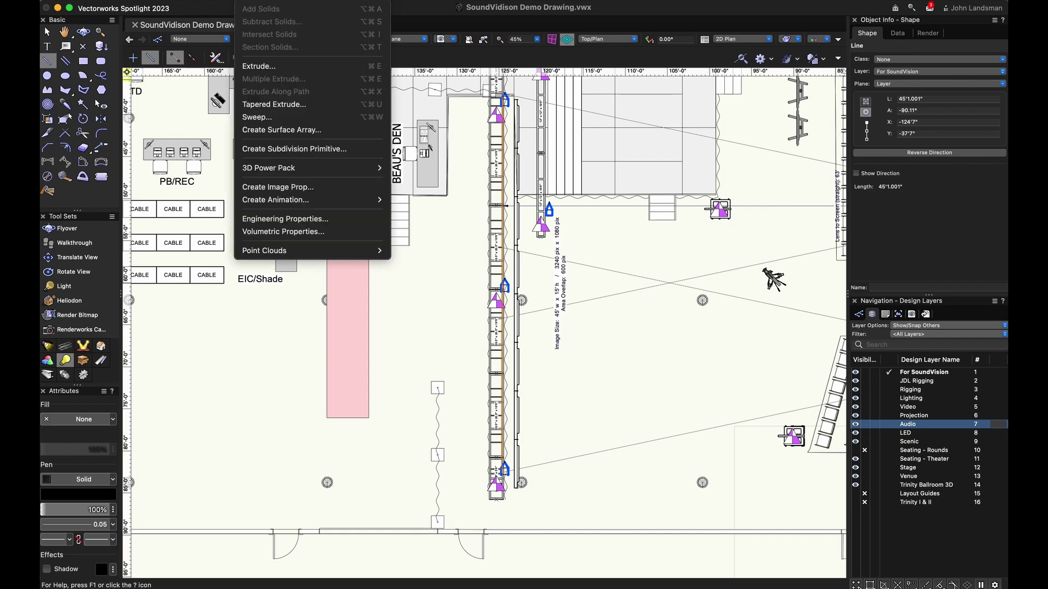
click(262, 59)
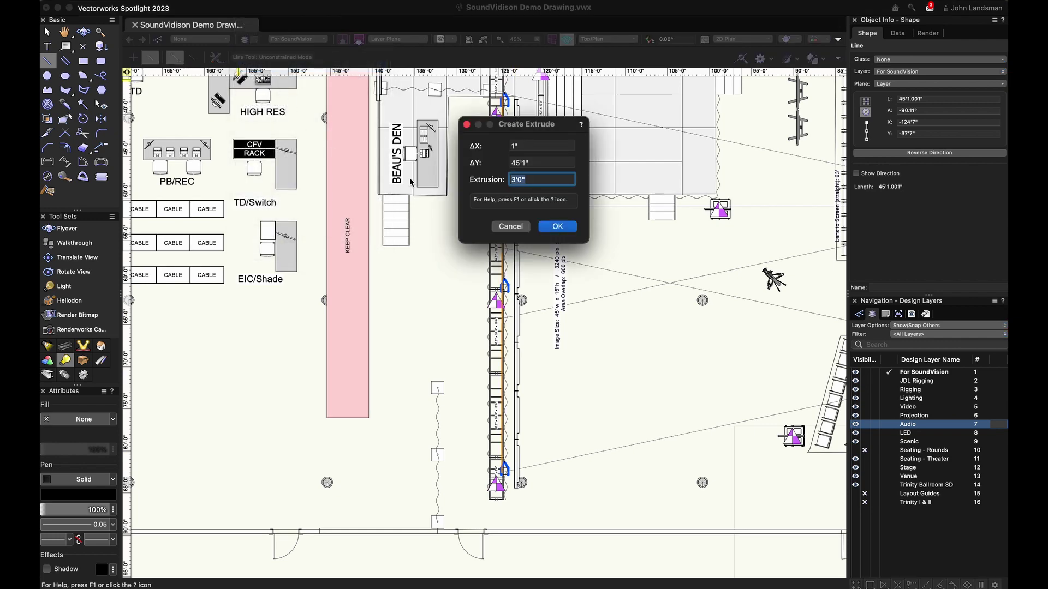
text(15)
click(558, 226)
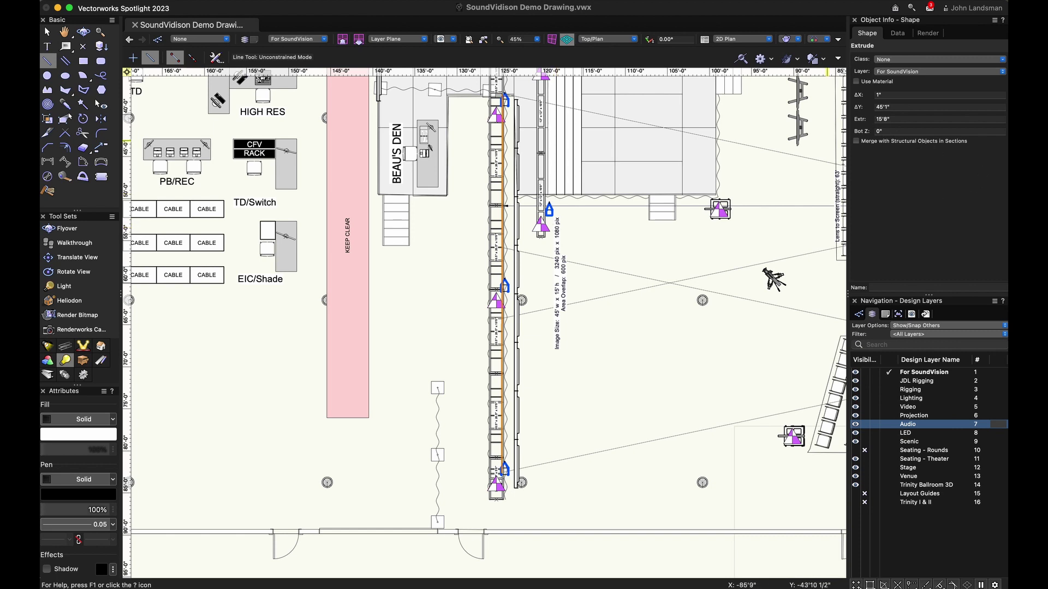
drag(887, 132, 856, 132)
text(8'2)
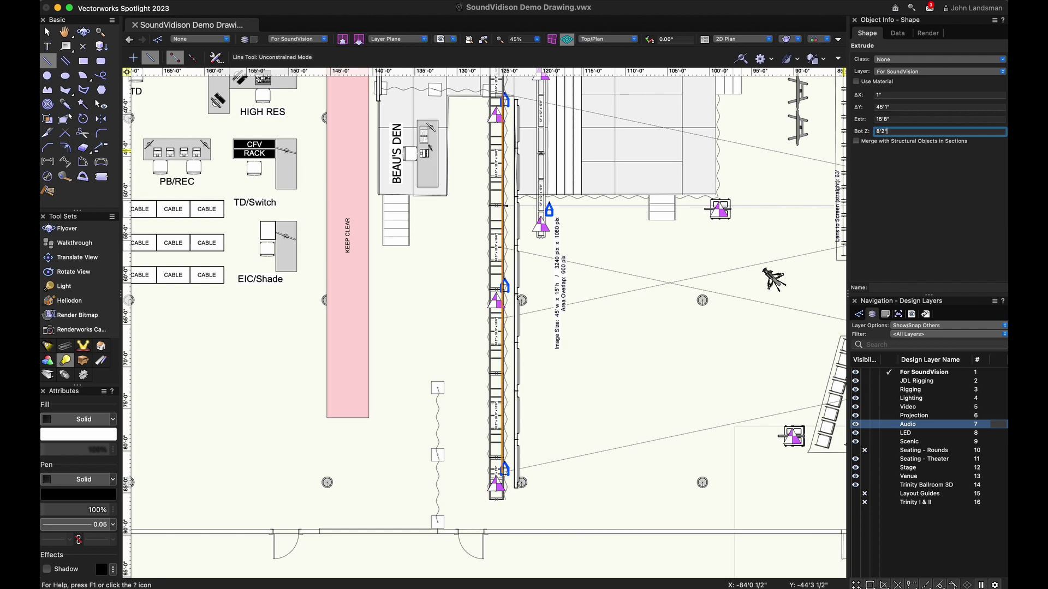
key(Return)
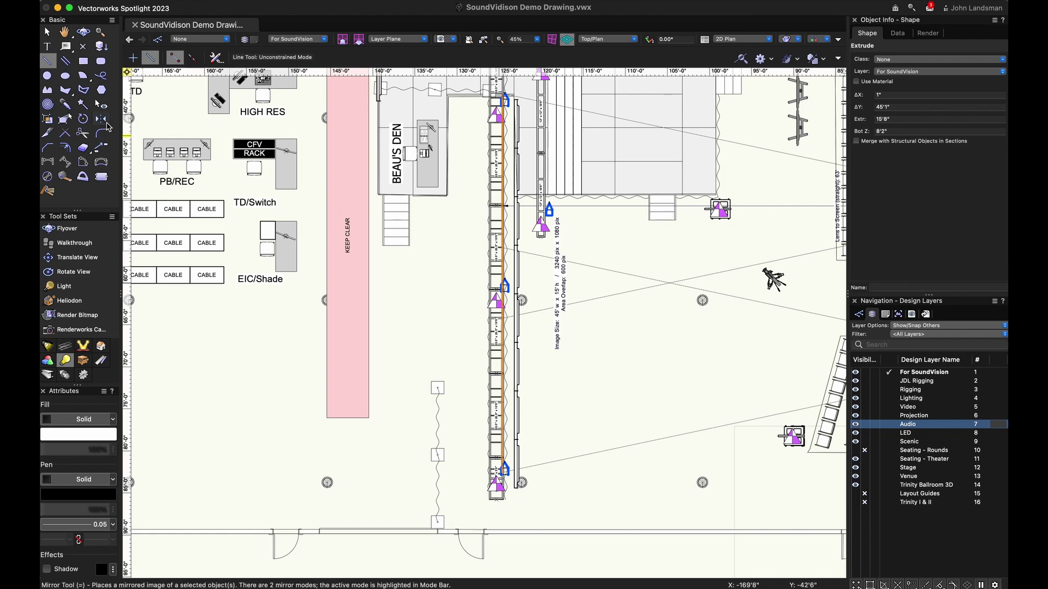
Step: Pan up and mirror-duplicate the 15'8" truss extrude onto the upper truss run
key(space)
drag(773, 280, 722, 514)
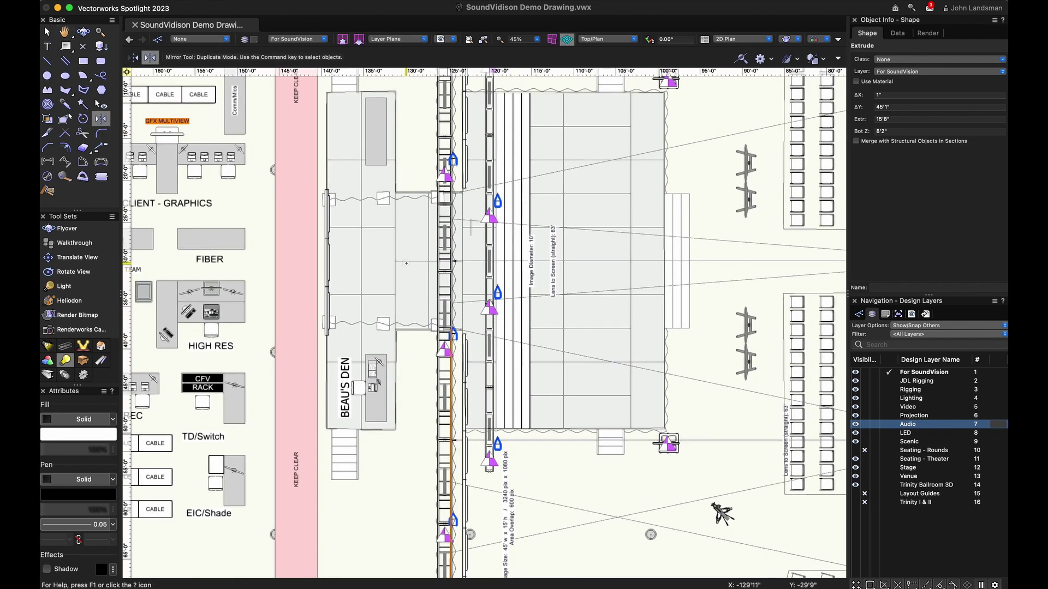
click(406, 263)
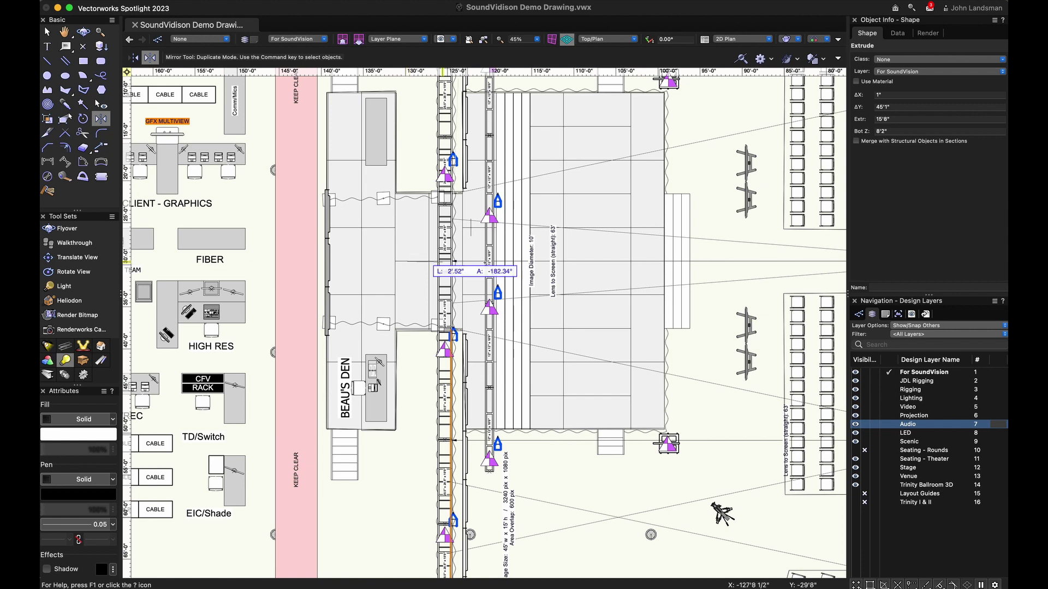
click(601, 262)
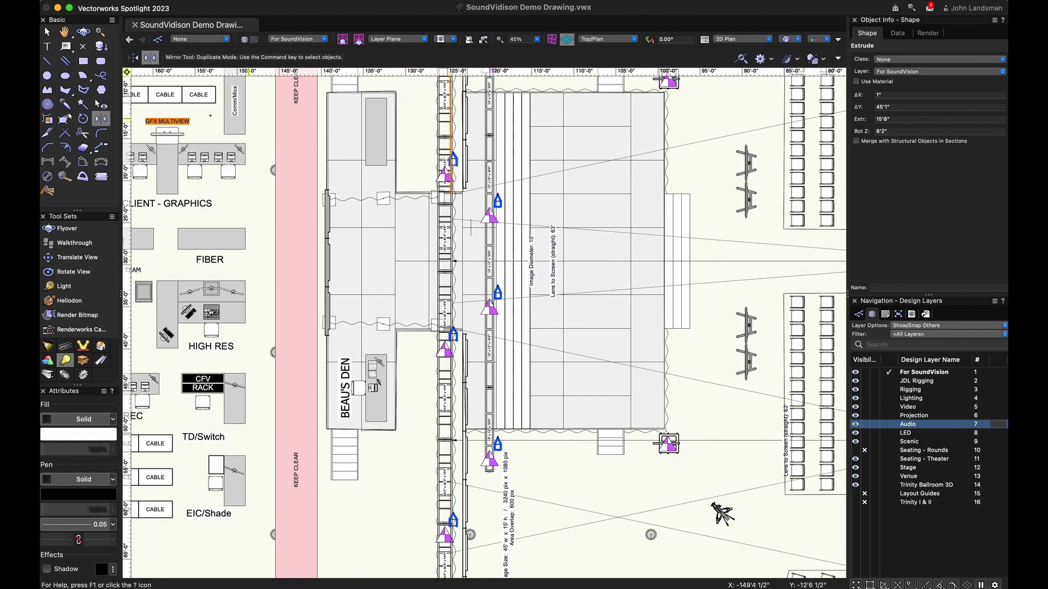
Step: Assign both truss extrudes and their subobjects to a new class named Screen
click(46, 31)
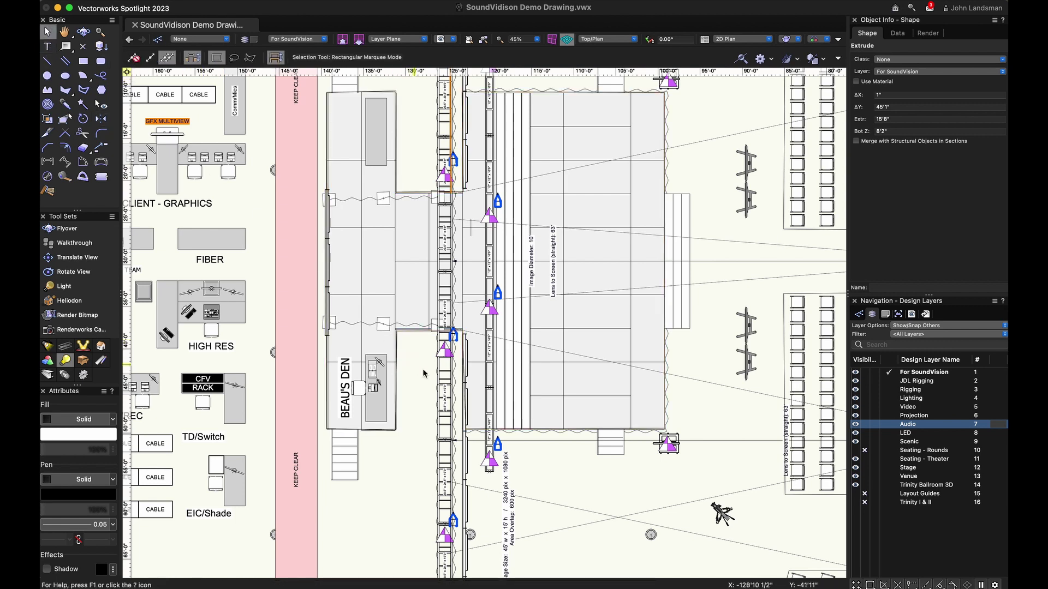
shift+click(452, 455)
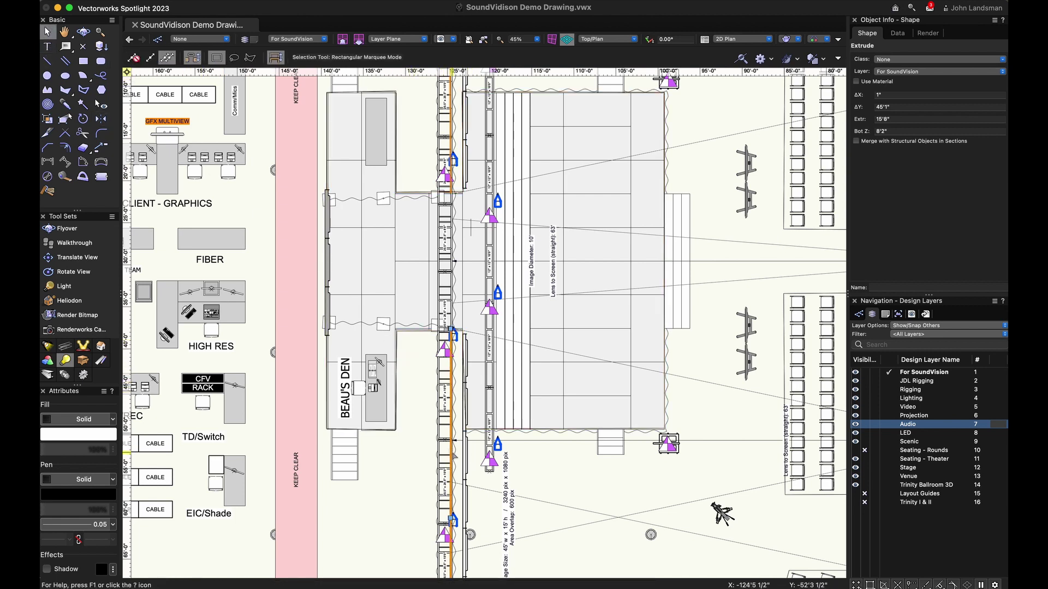
click(897, 60)
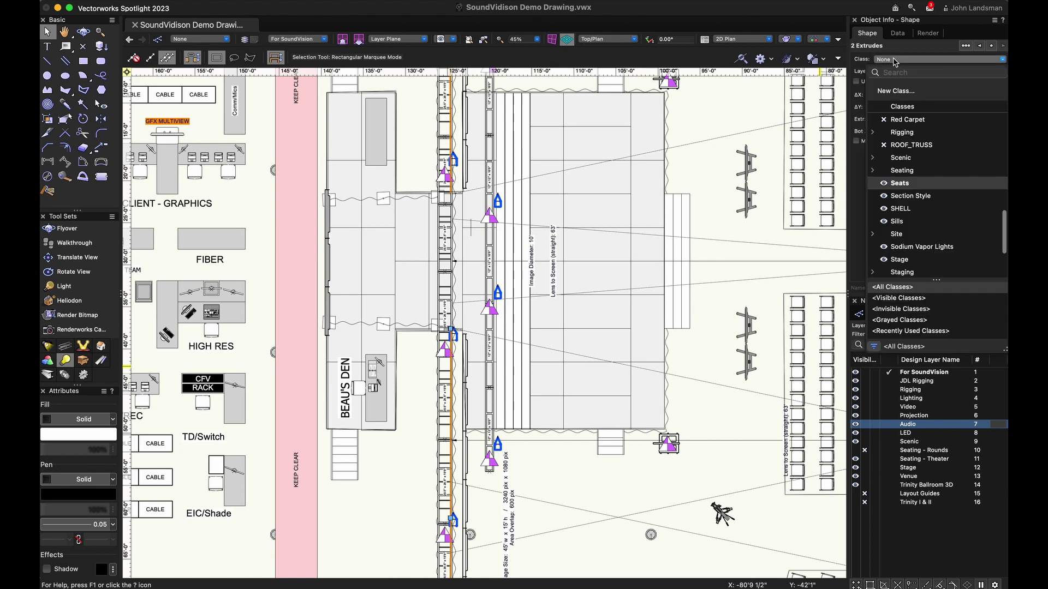
click(895, 92)
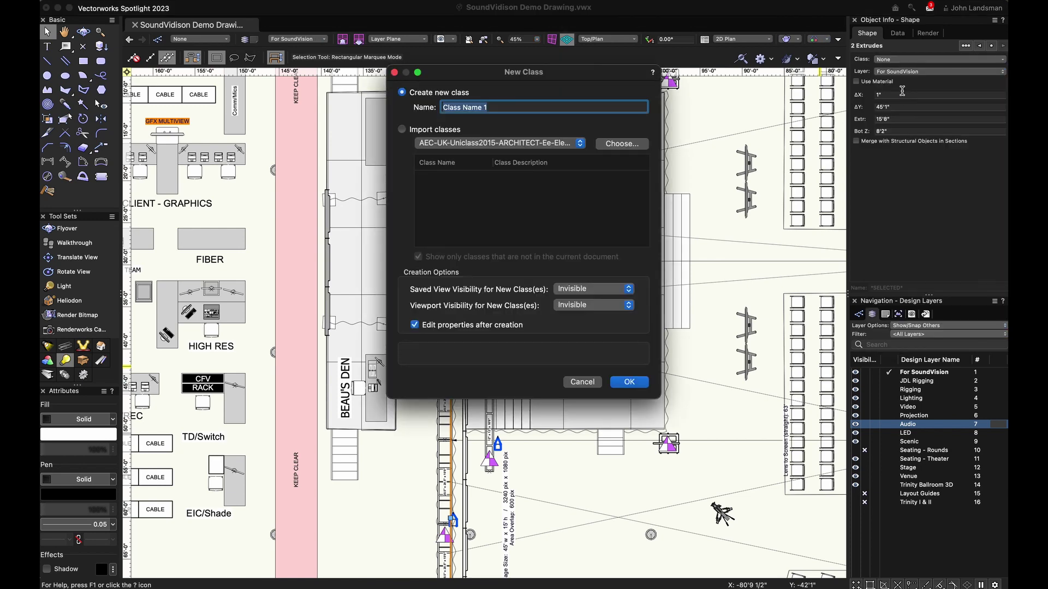
text(Screen)
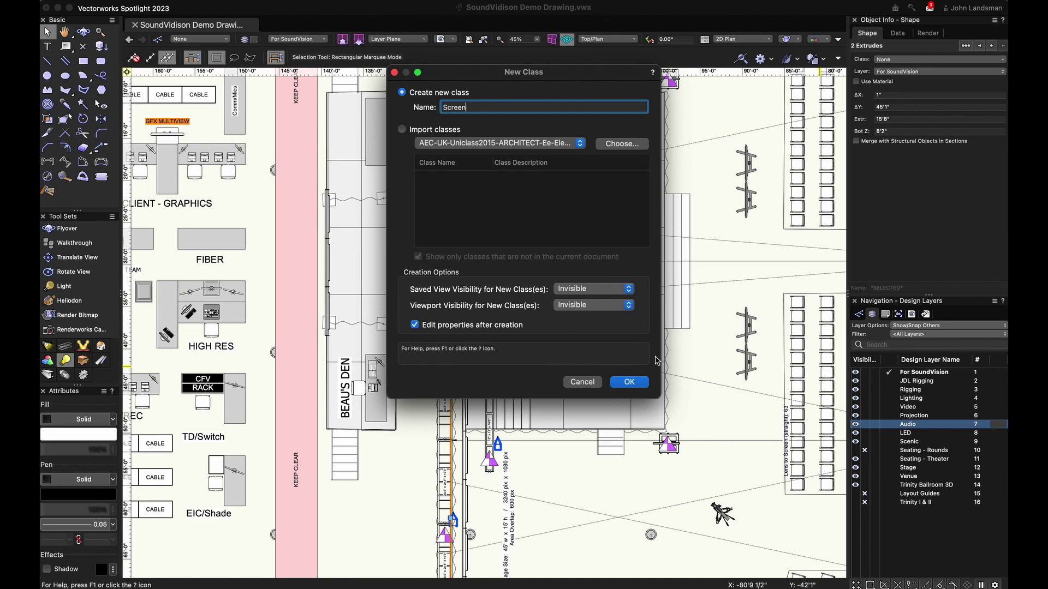
click(630, 384)
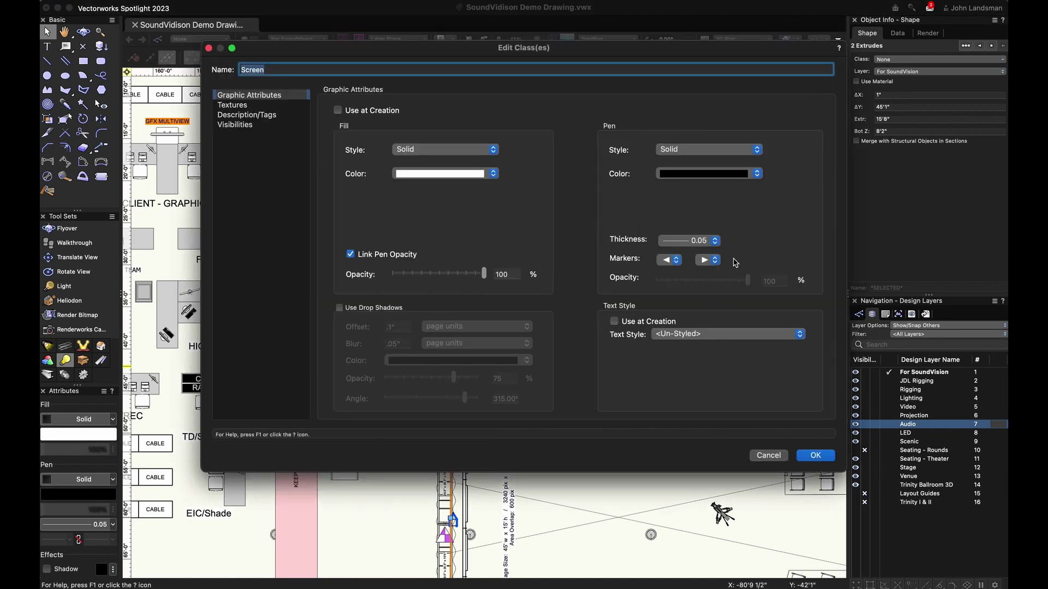
click(816, 456)
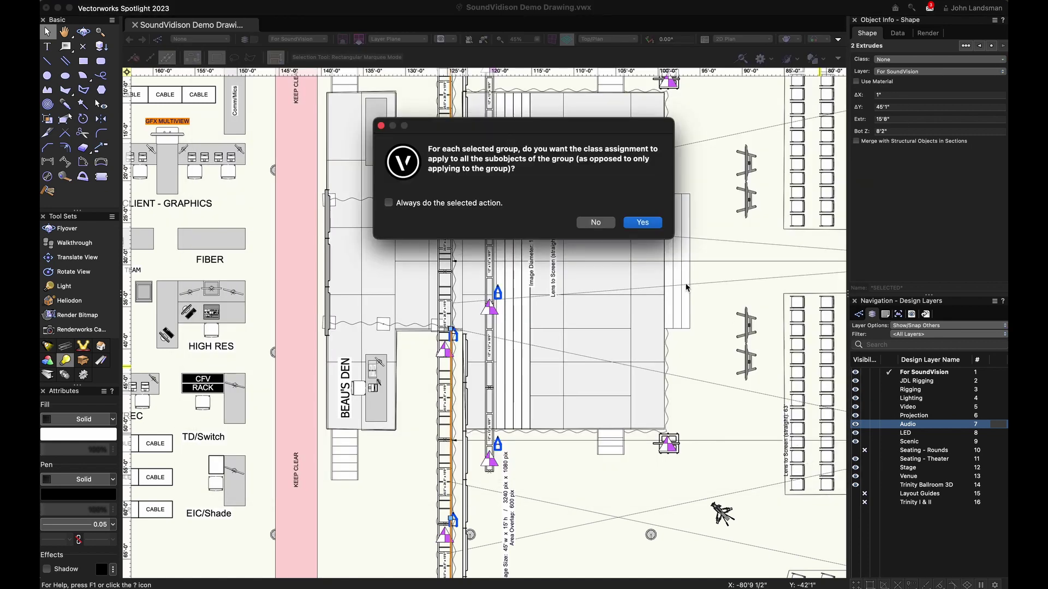
click(643, 223)
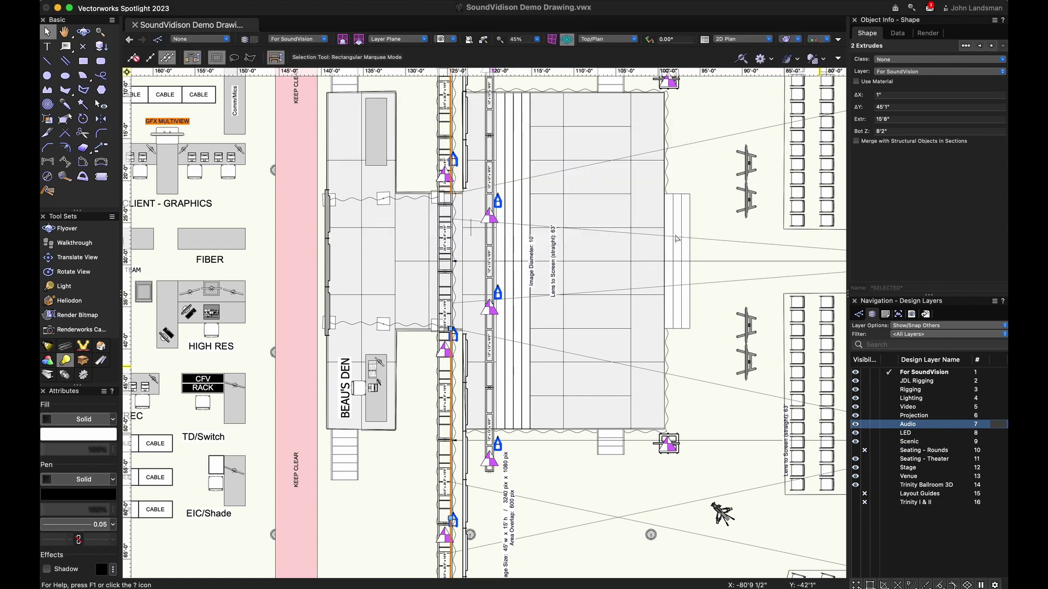
Step: Pan toward the central seating and mix position, then switch to Front elevation
drag(745, 234, 289, 228)
drag(779, 226, 410, 222)
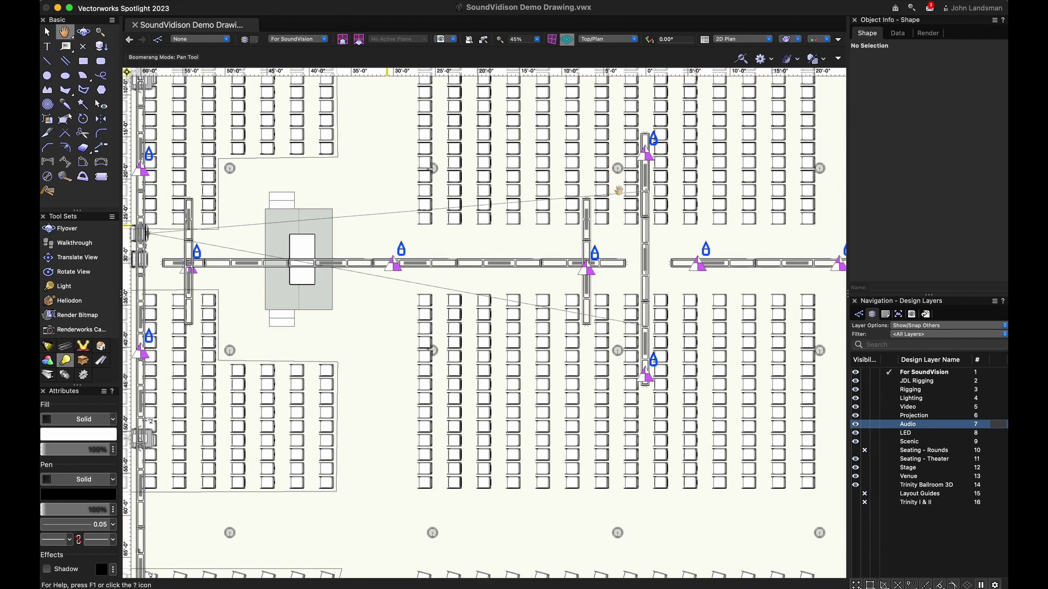
key(space)
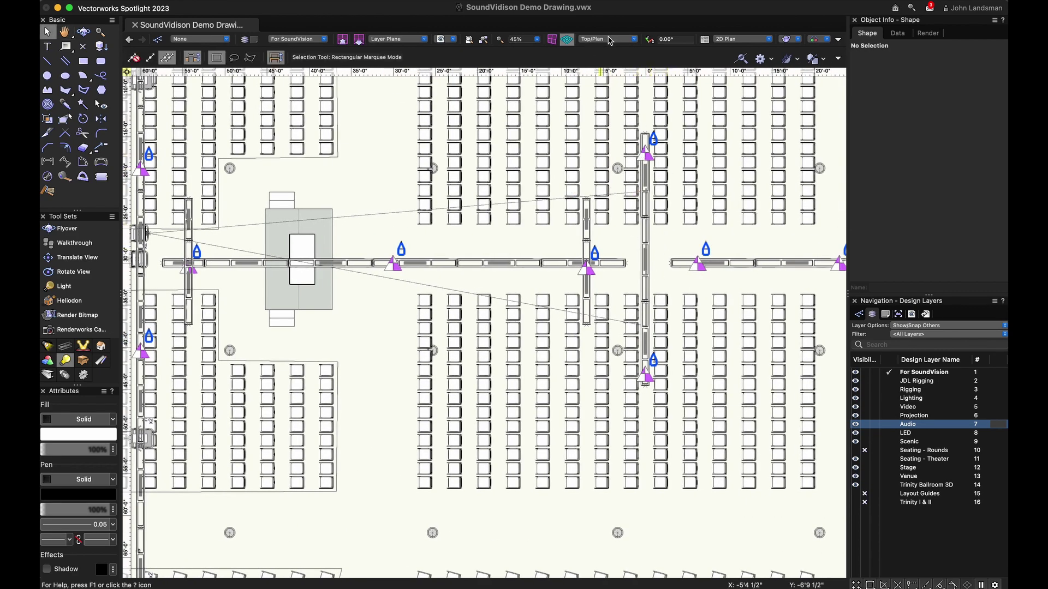
click(611, 43)
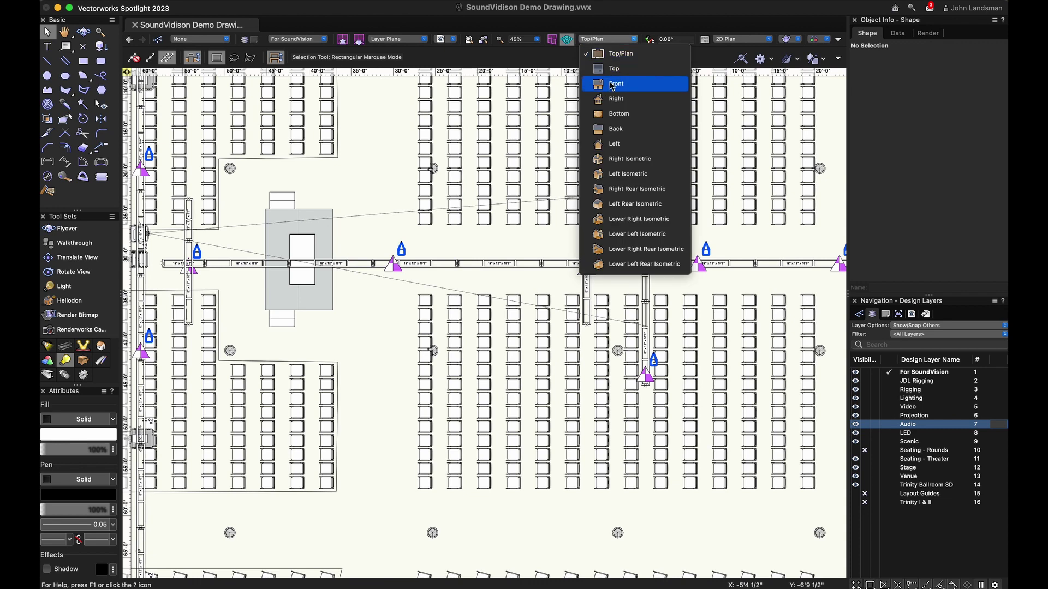
click(611, 86)
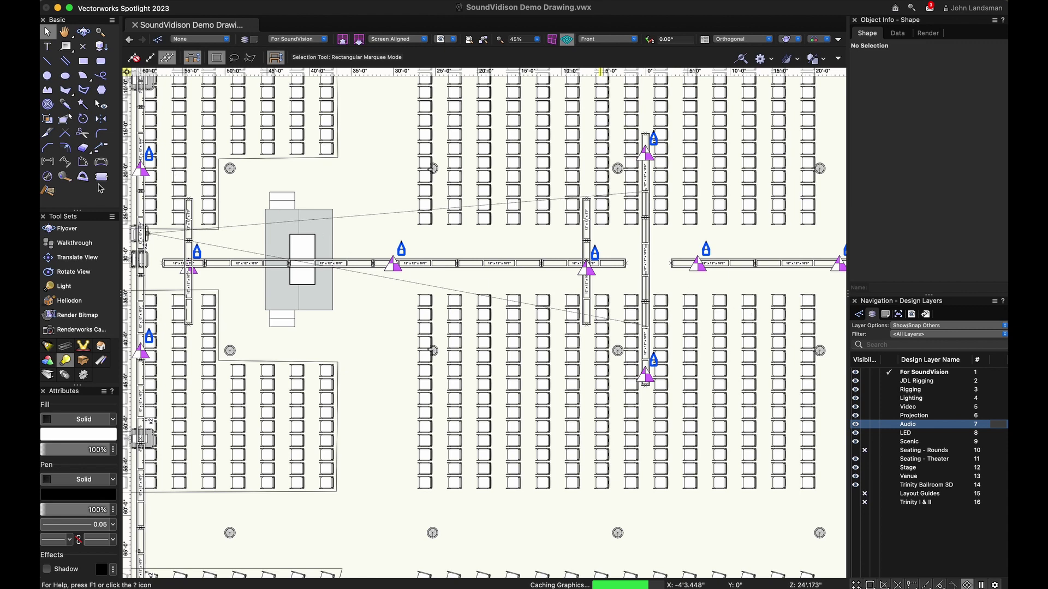
Step: Measure the truss trim height of about 12'10", then return to Top/Plan
click(68, 179)
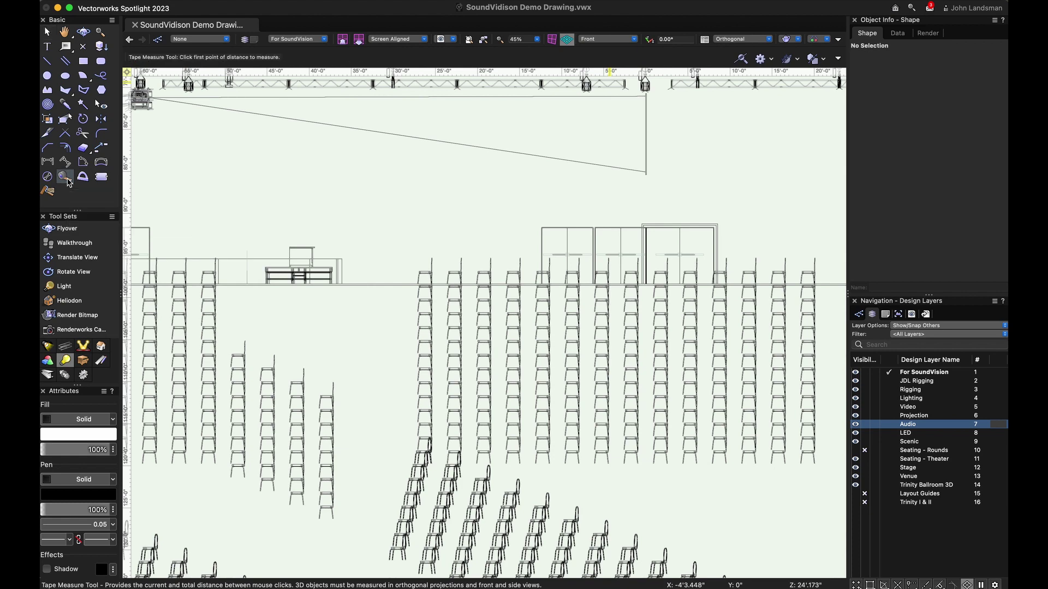
key(space)
drag(665, 108, 629, 188)
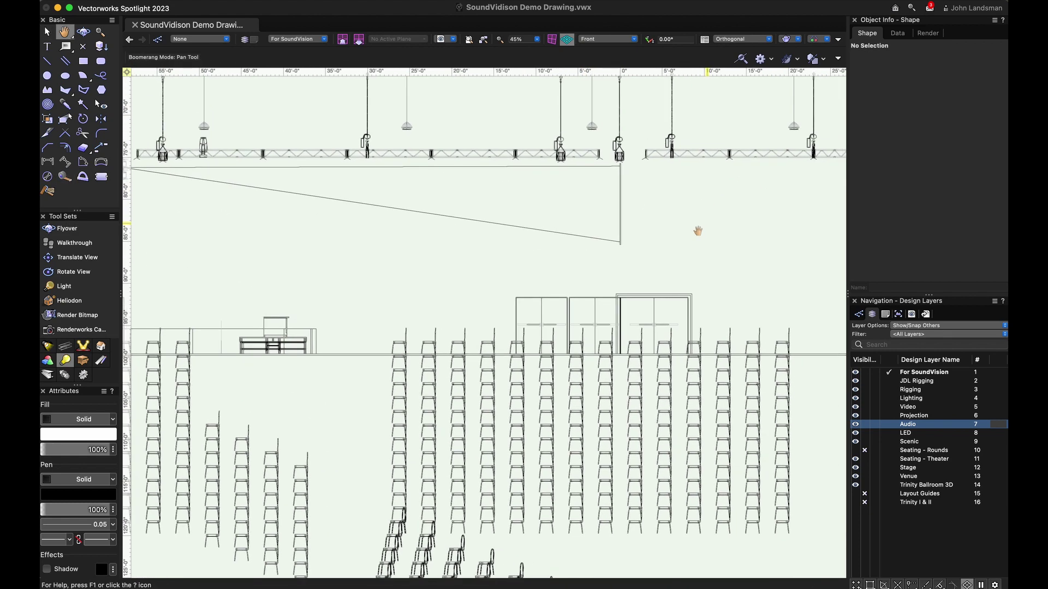
key(space)
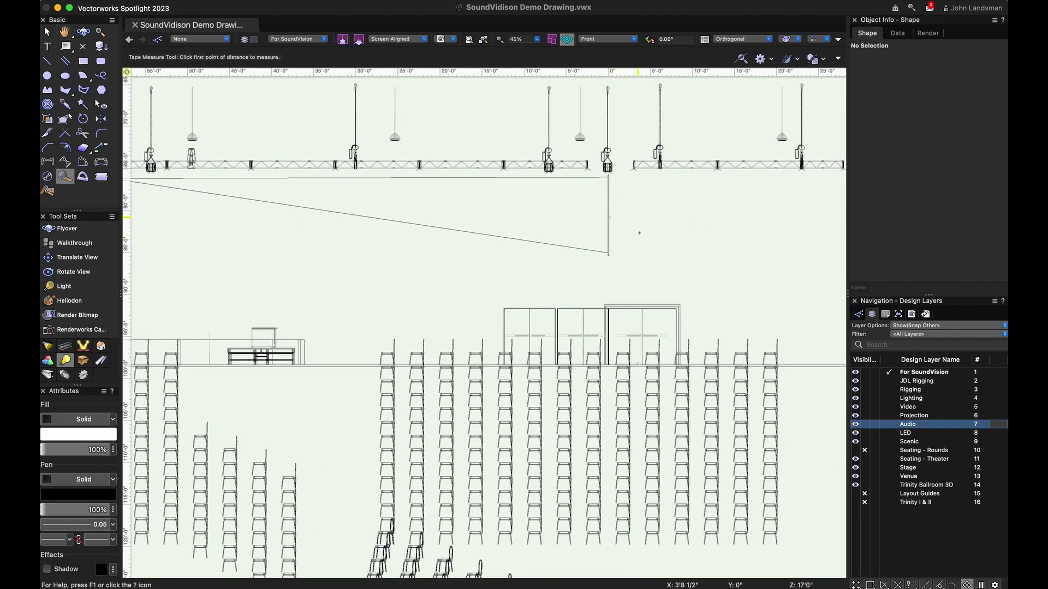
click(608, 255)
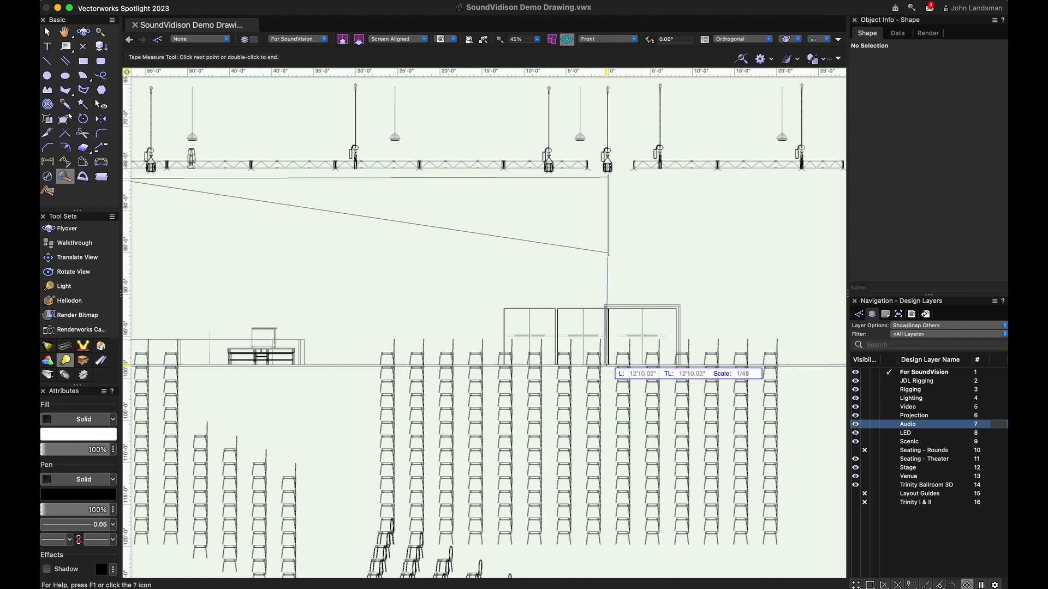
double_click(607, 365)
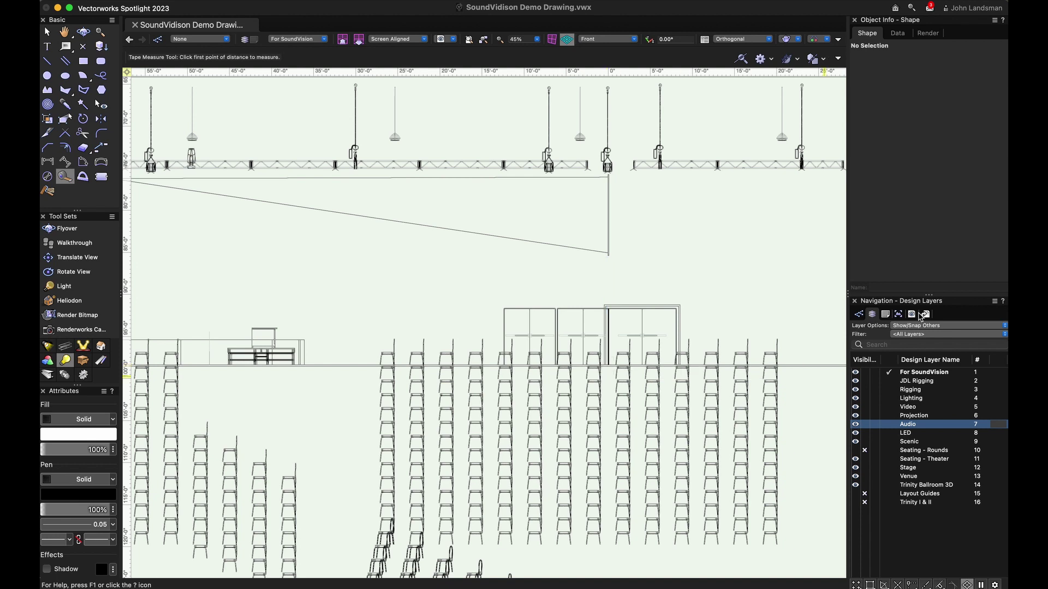
click(606, 40)
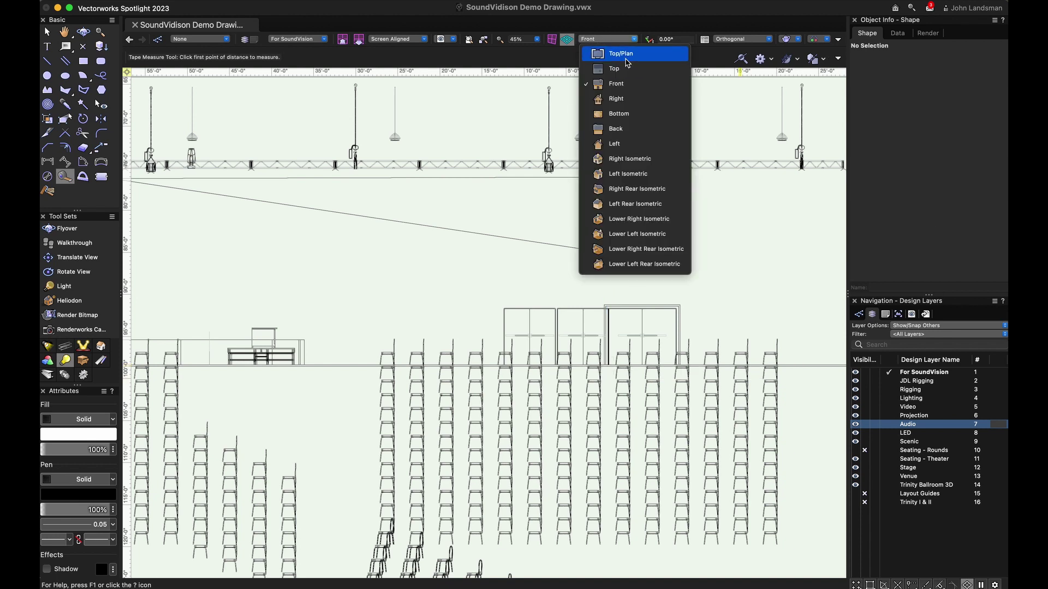
click(627, 54)
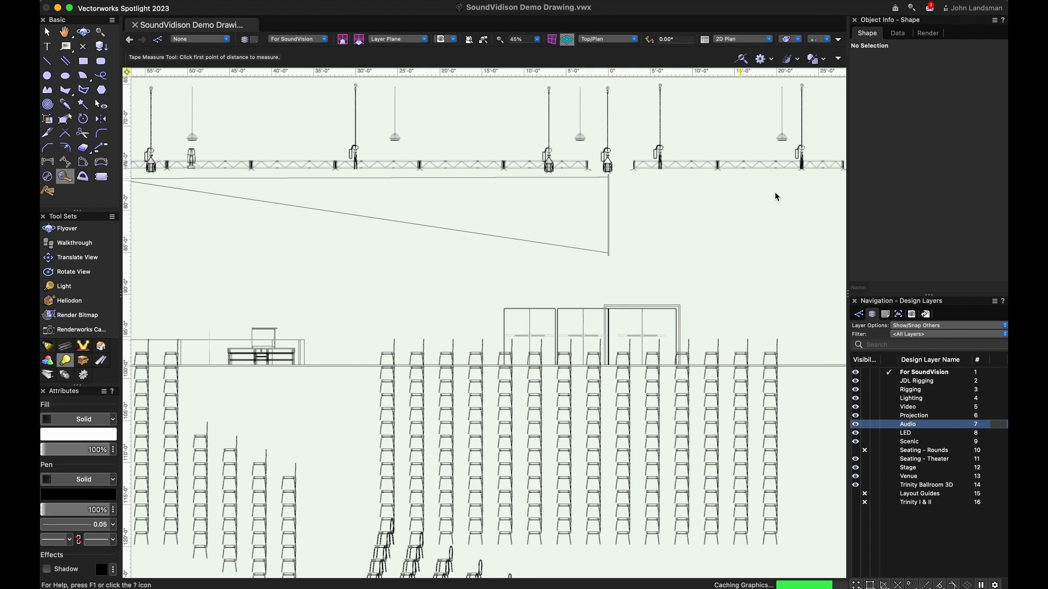
Step: Draw a 16'5" line along the centre truss run among the seating
key(space)
drag(663, 269, 646, 335)
key(space)
click(47, 60)
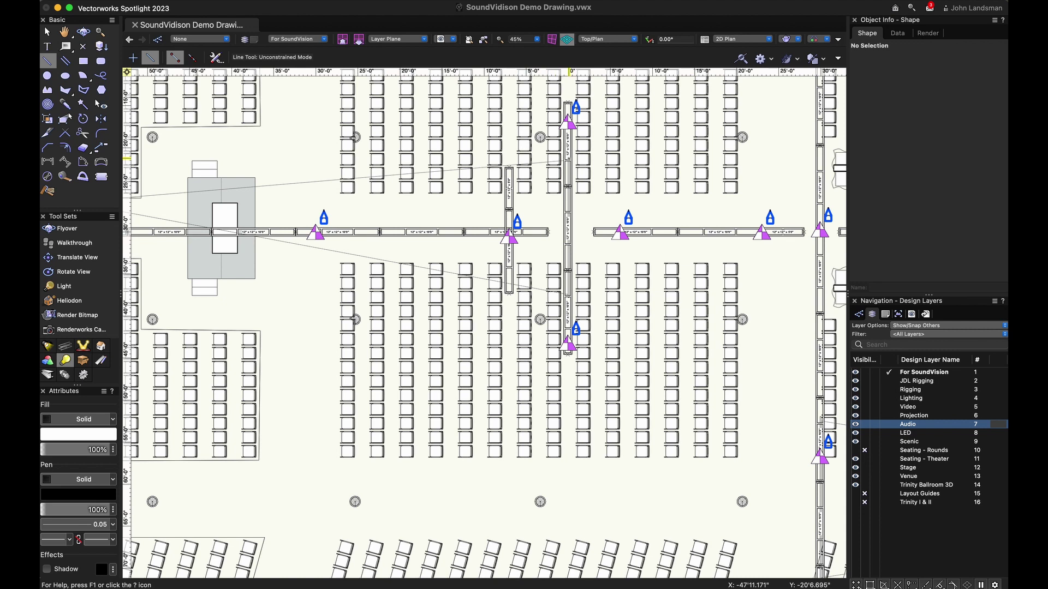
click(571, 271)
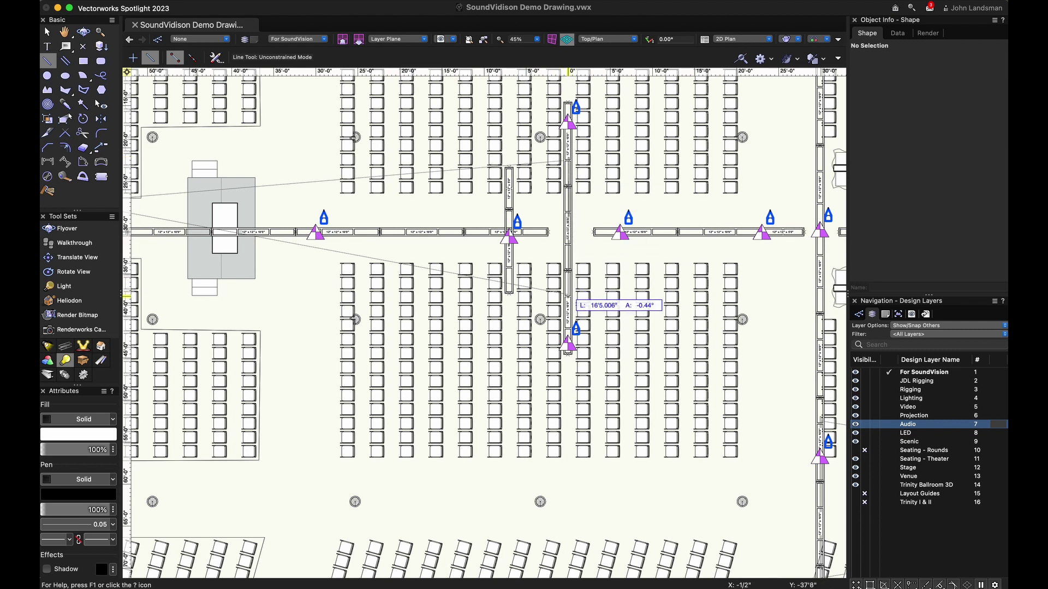
click(573, 296)
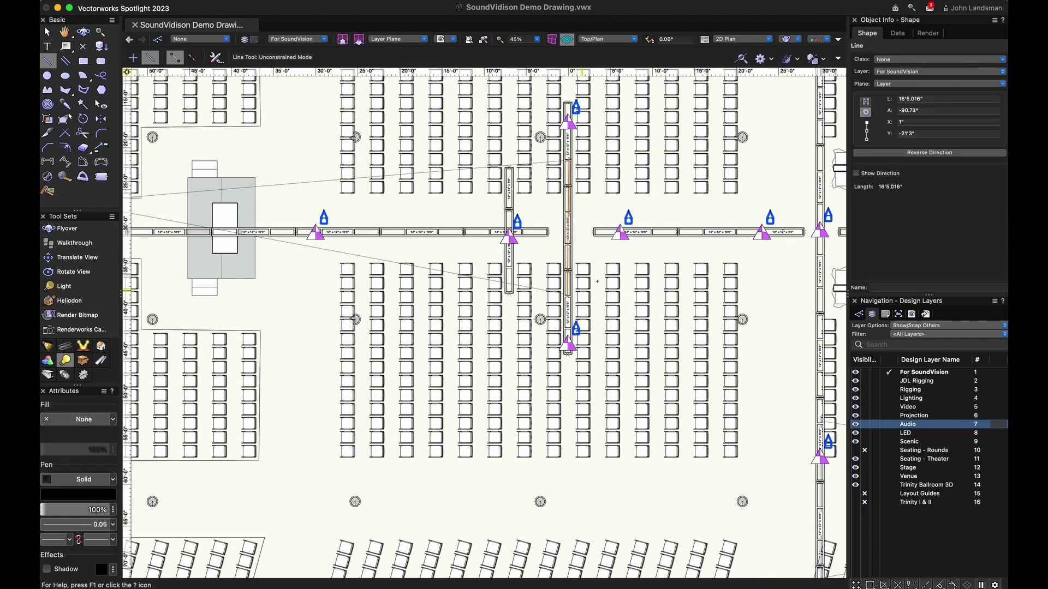
Step: Extrude the centre truss line 9'9" tall with its bottom at 12'10"
click(243, 4)
click(260, 65)
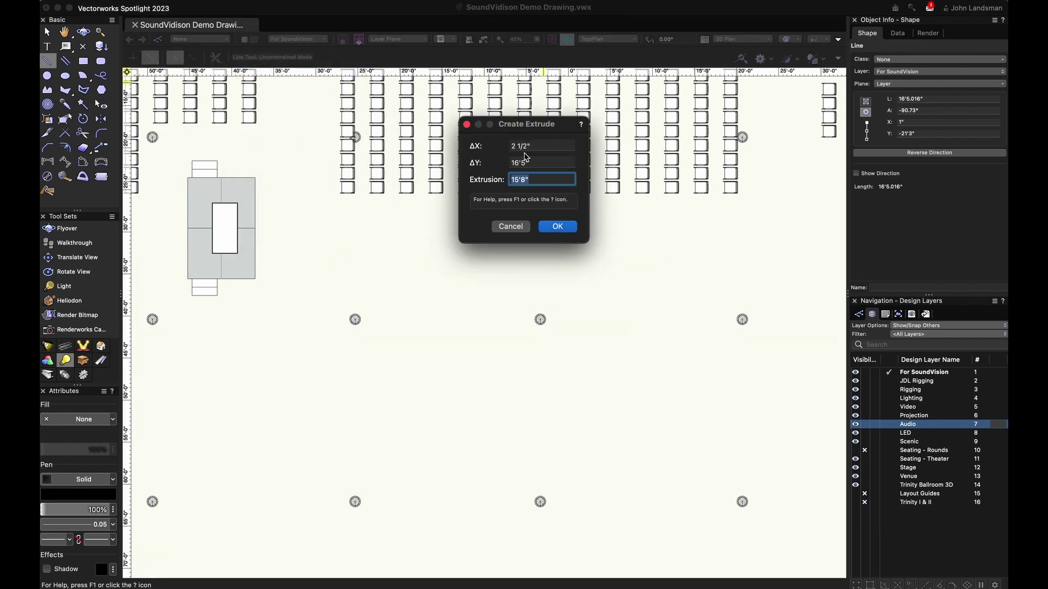
text(9'9)
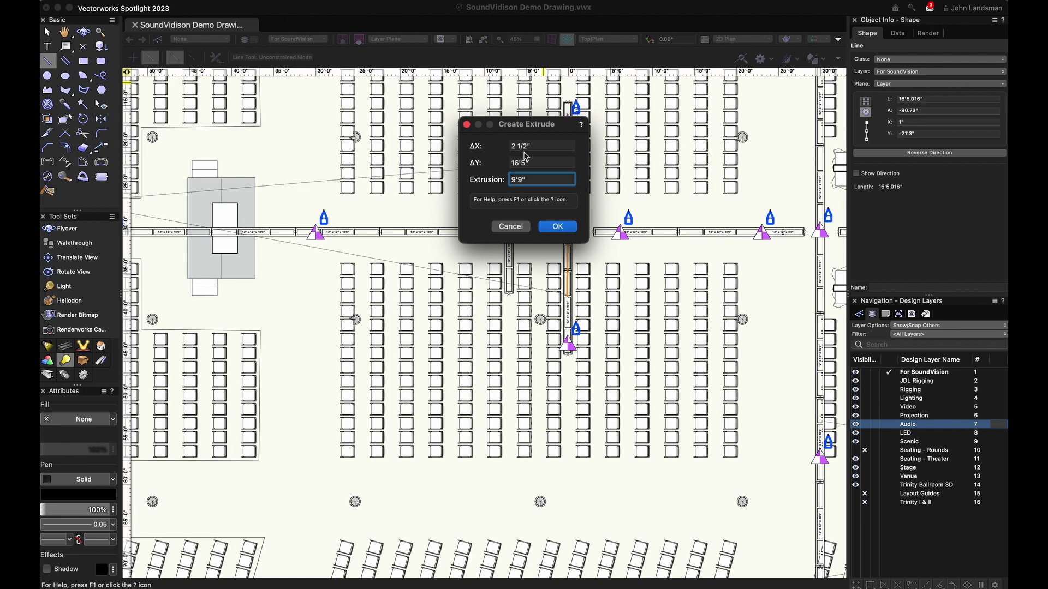
click(562, 229)
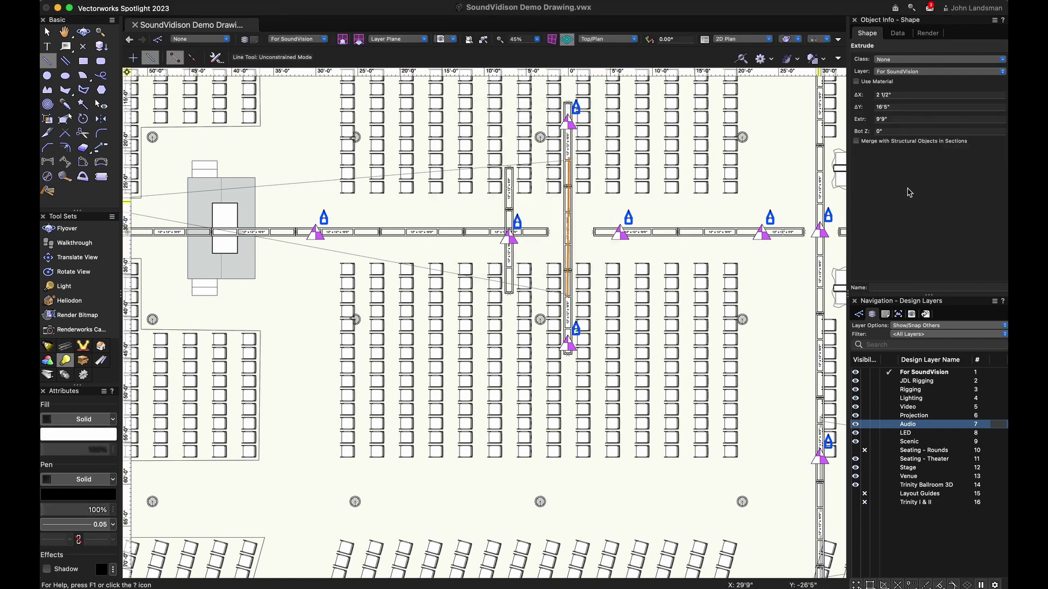
click(894, 132)
text(12'1)
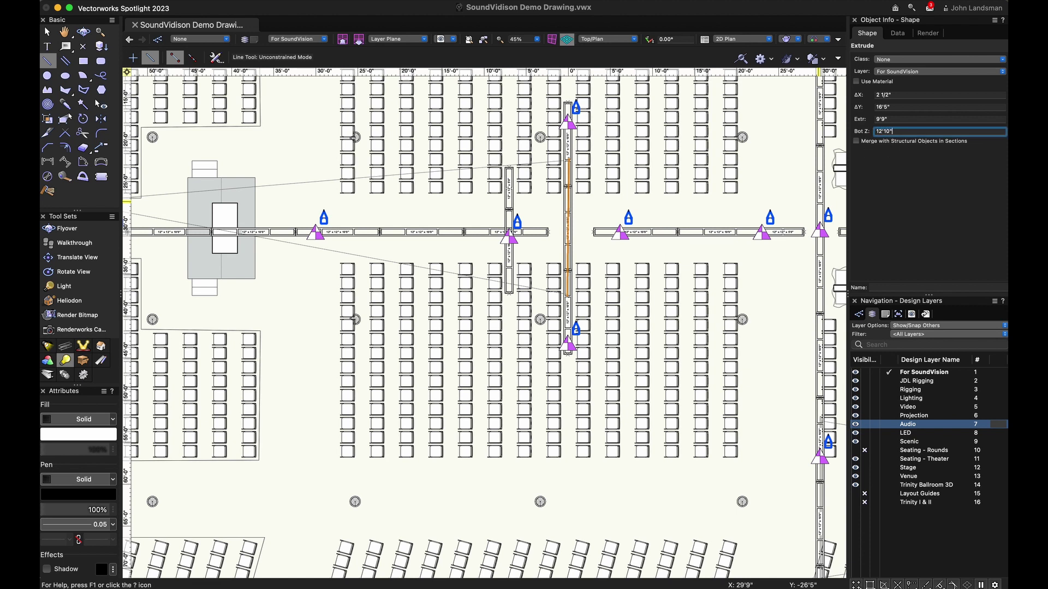
key(Return)
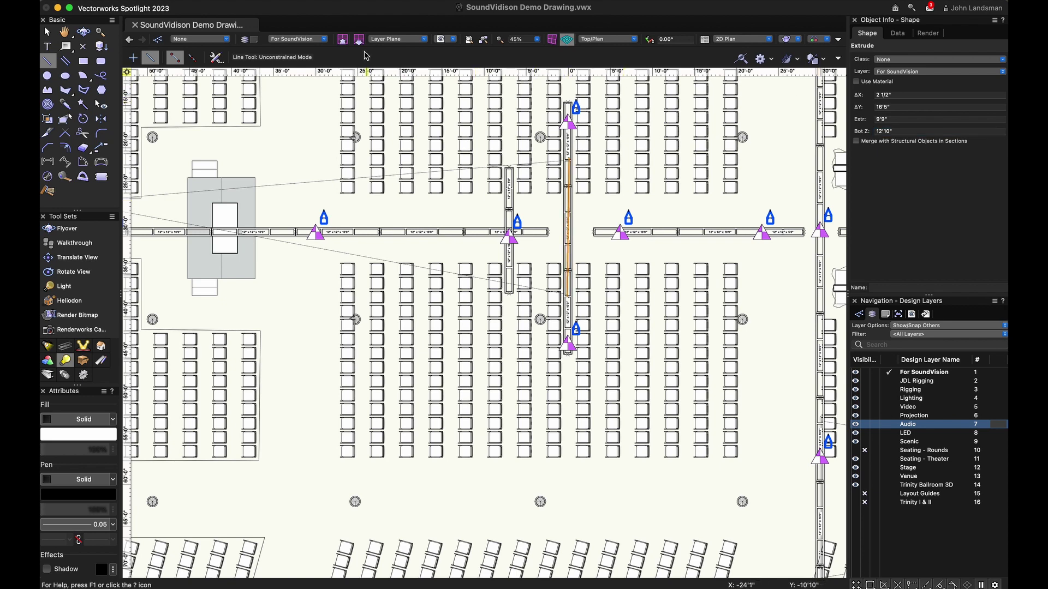
scroll(339, 148, down, 4)
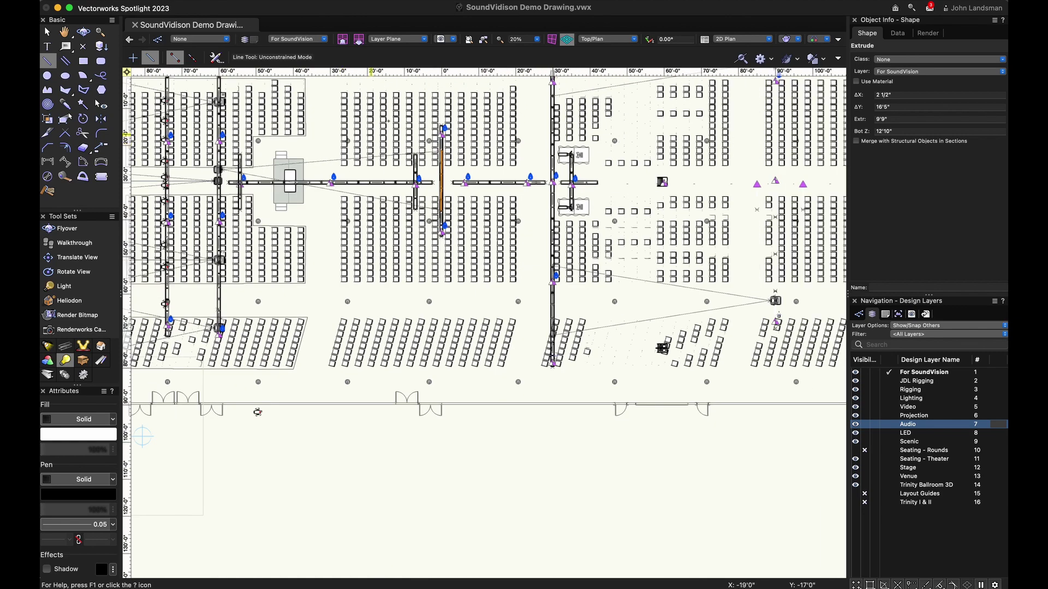
Step: Draw a 379'9" by 119'4" rectangle corner to corner over the hall interior
middle_drag(409, 123, 543, 278)
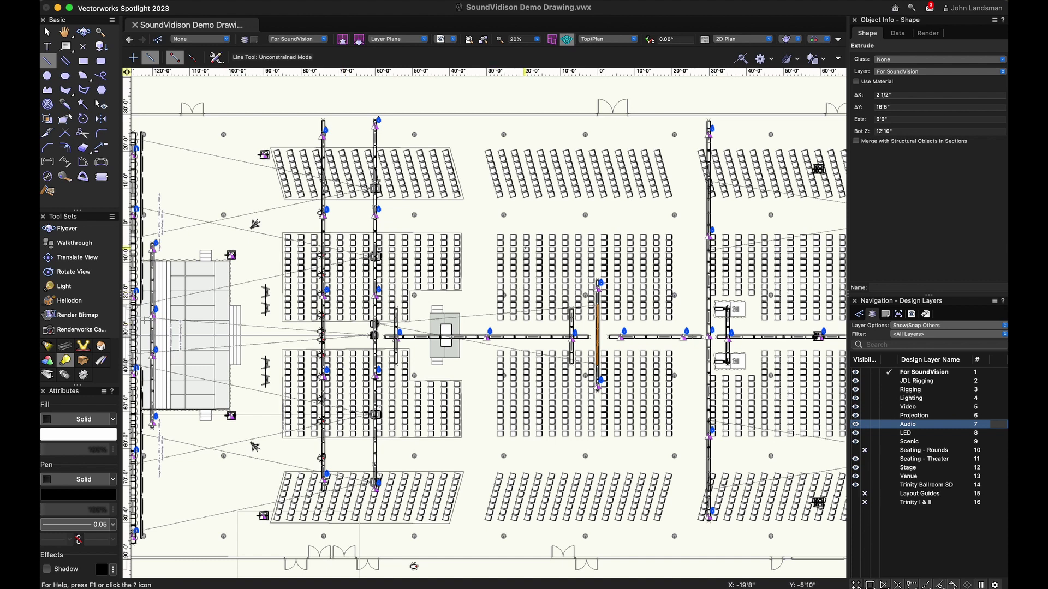
scroll(379, 470, down, 3)
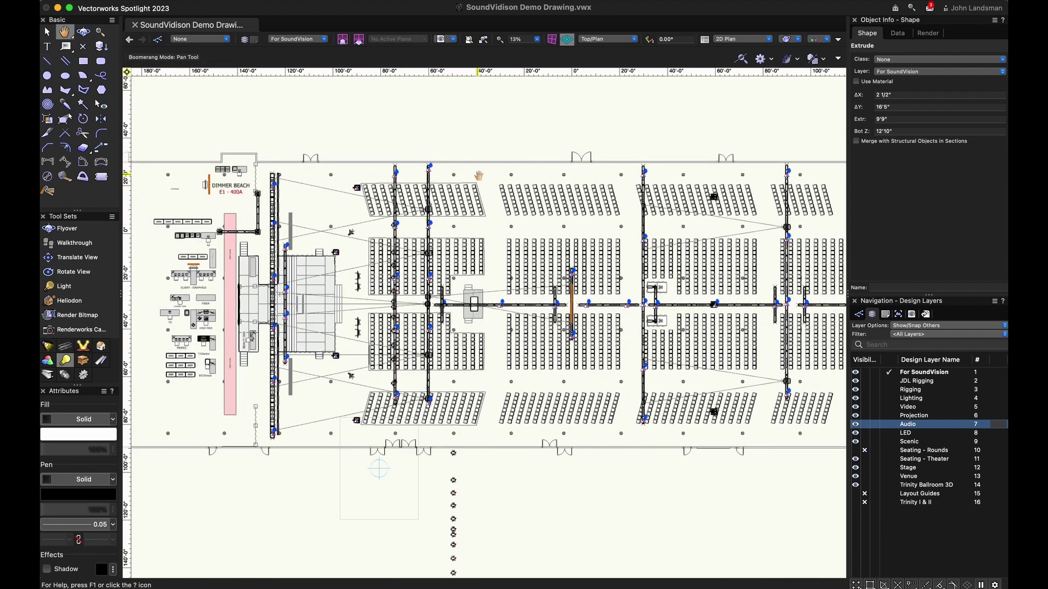
scroll(478, 175, down, 1)
scroll(480, 176, down, 1)
scroll(481, 176, down, 1)
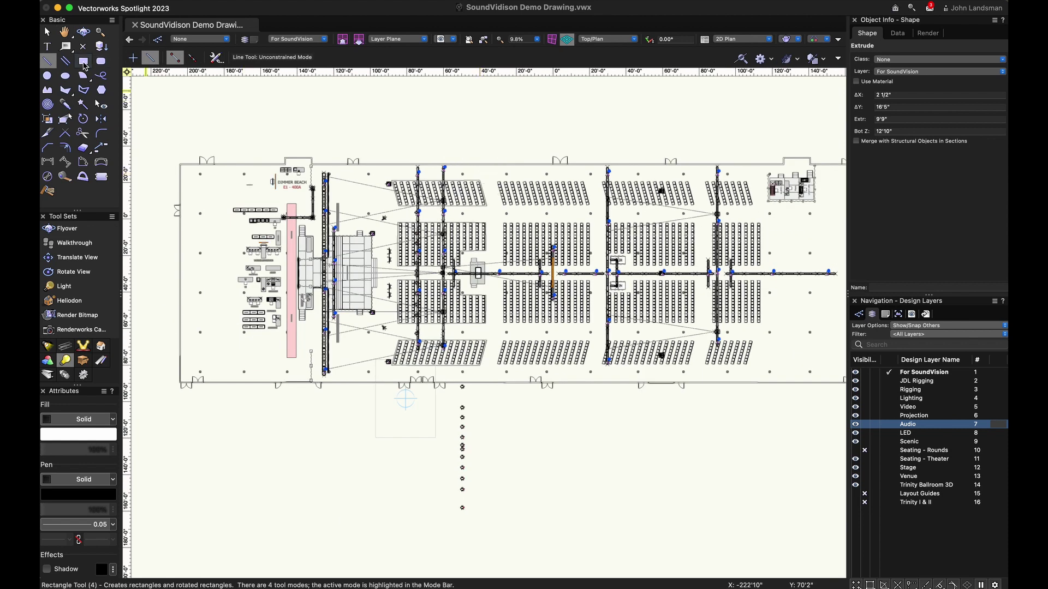
click(85, 64)
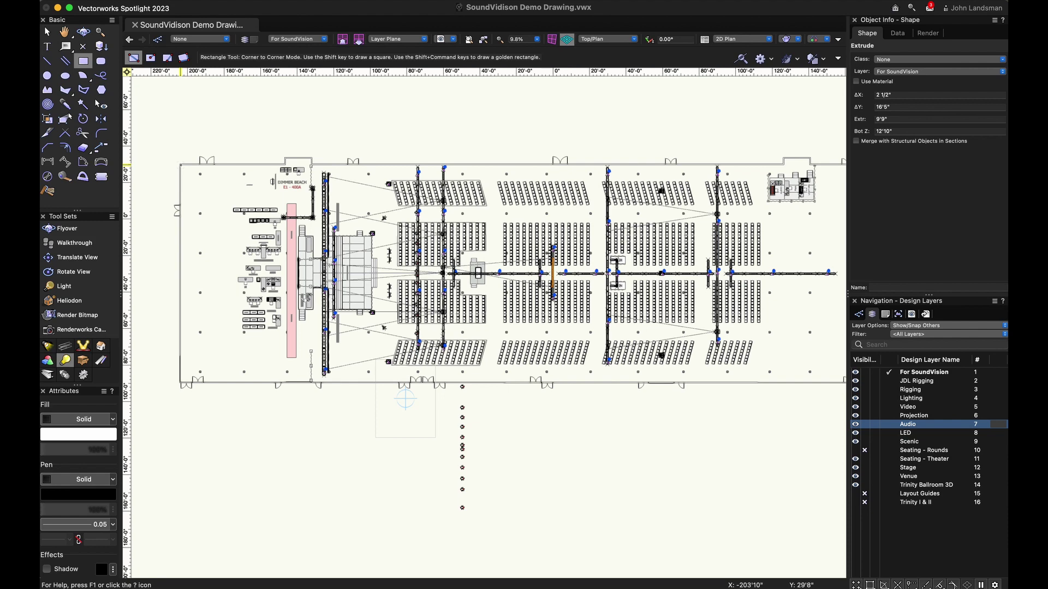
key(space)
drag(179, 168, 133, 167)
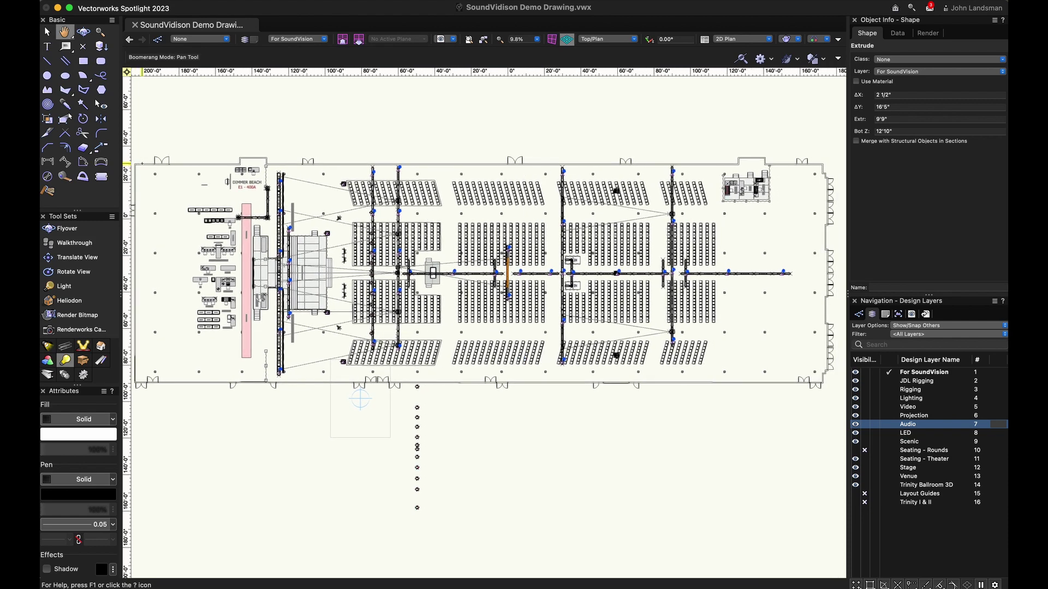
key(space)
drag(133, 167, 828, 382)
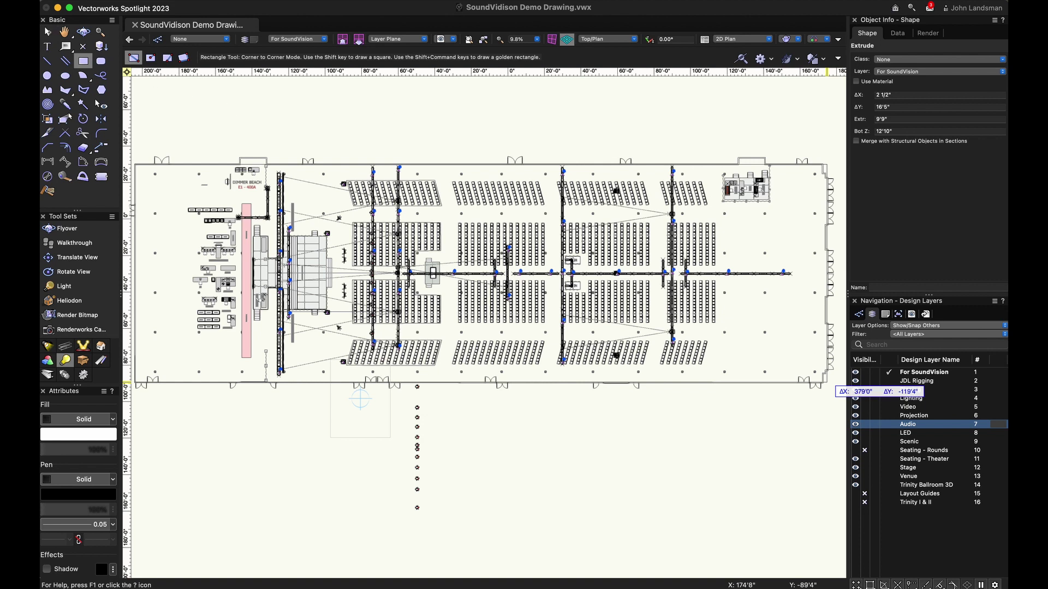
Step: Finish the hall rectangle and extrude it 2 inches as the floor
click(836, 392)
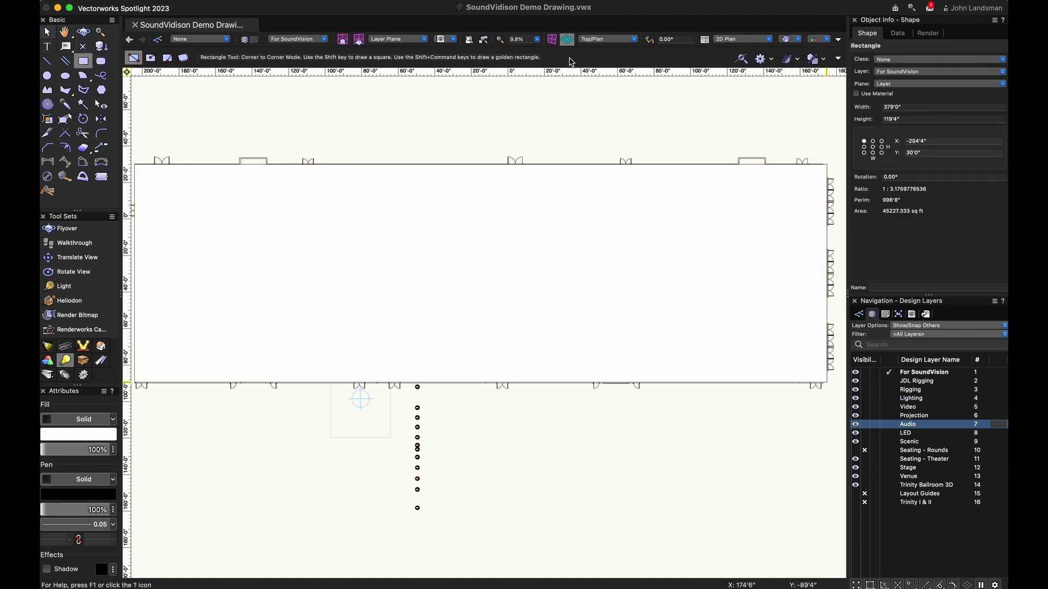
key(x)
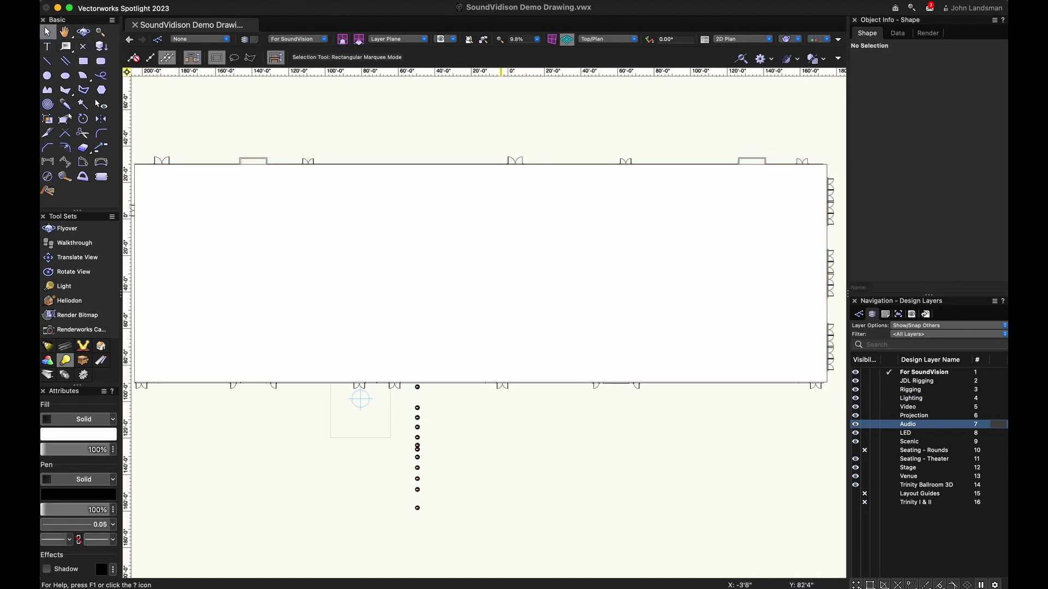
click(311, 2)
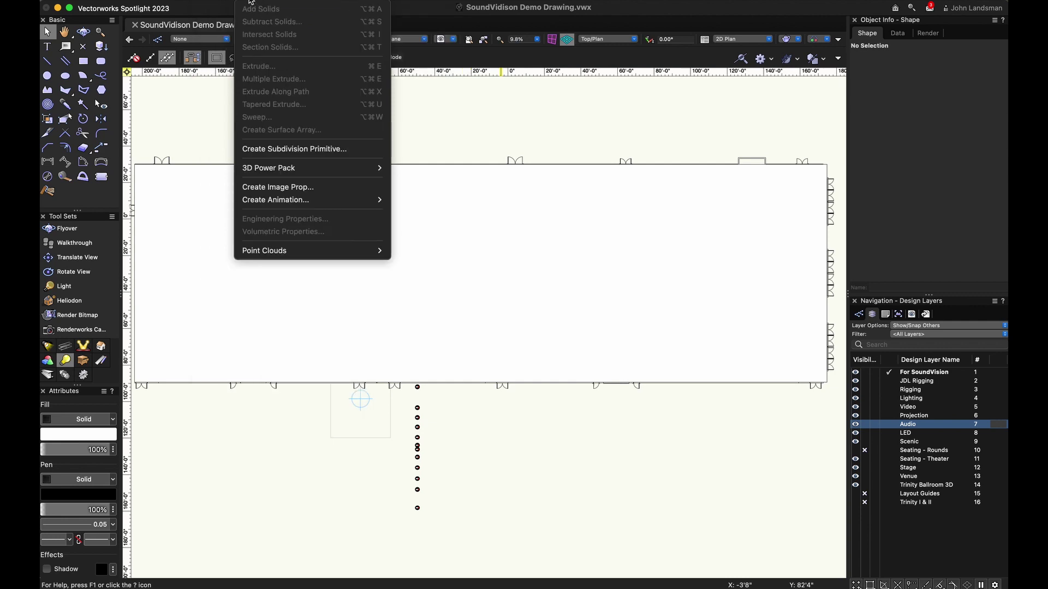
key(Escape)
click(320, 185)
click(265, 4)
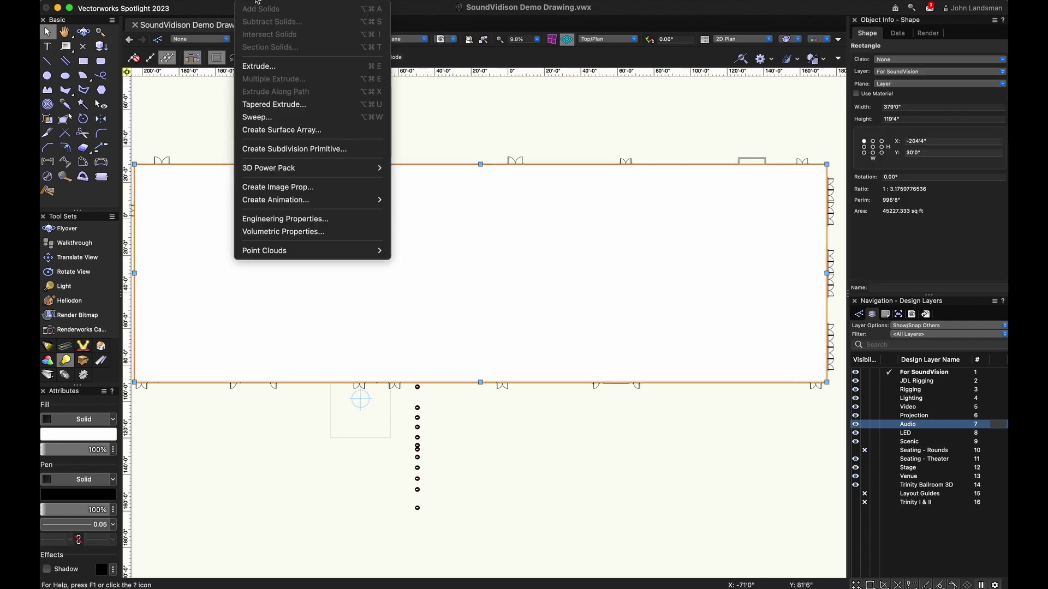
click(271, 72)
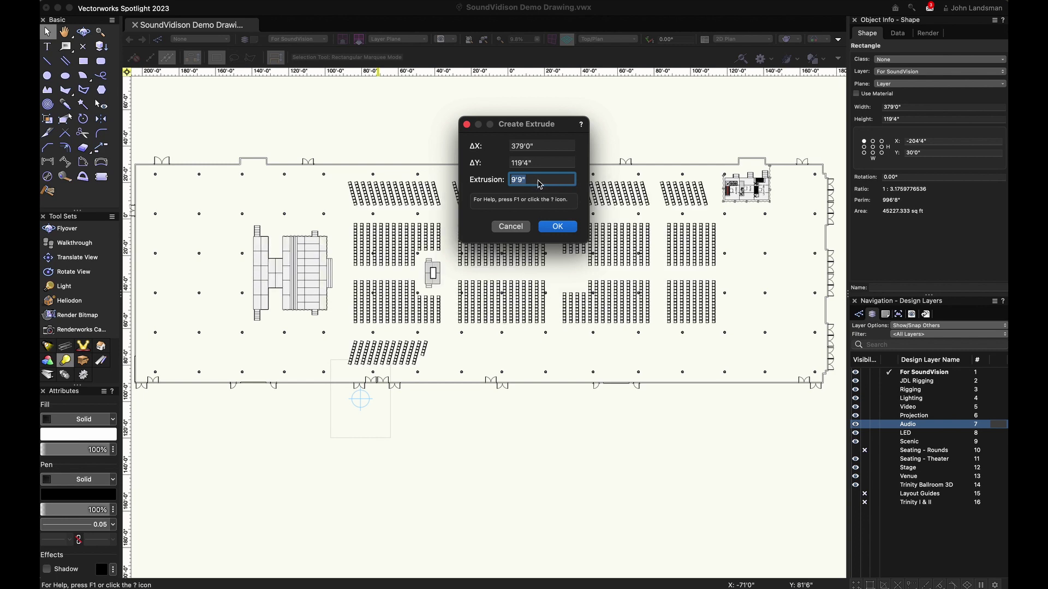
text(2)
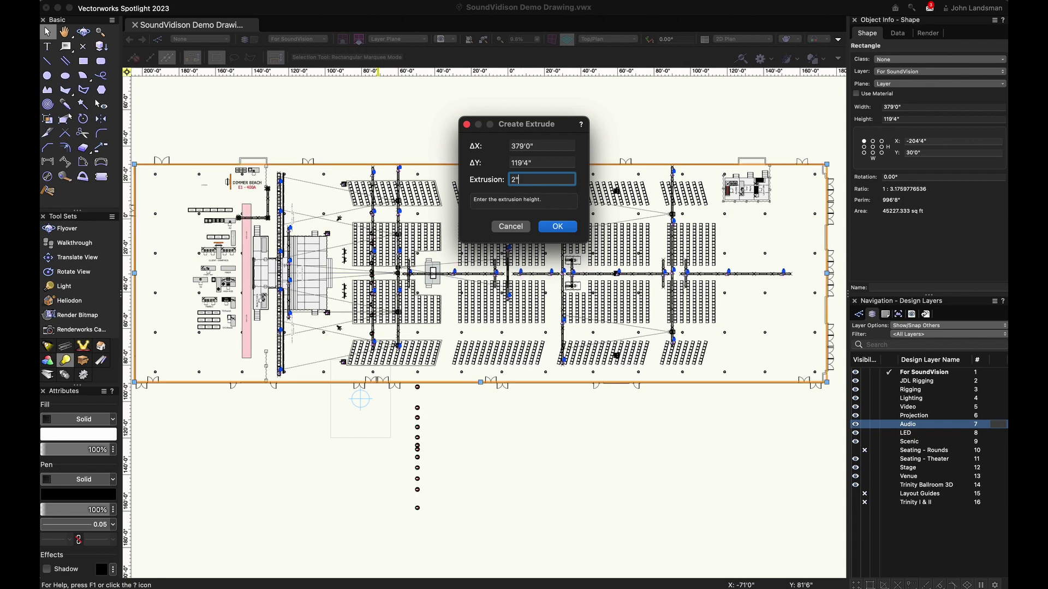
click(557, 226)
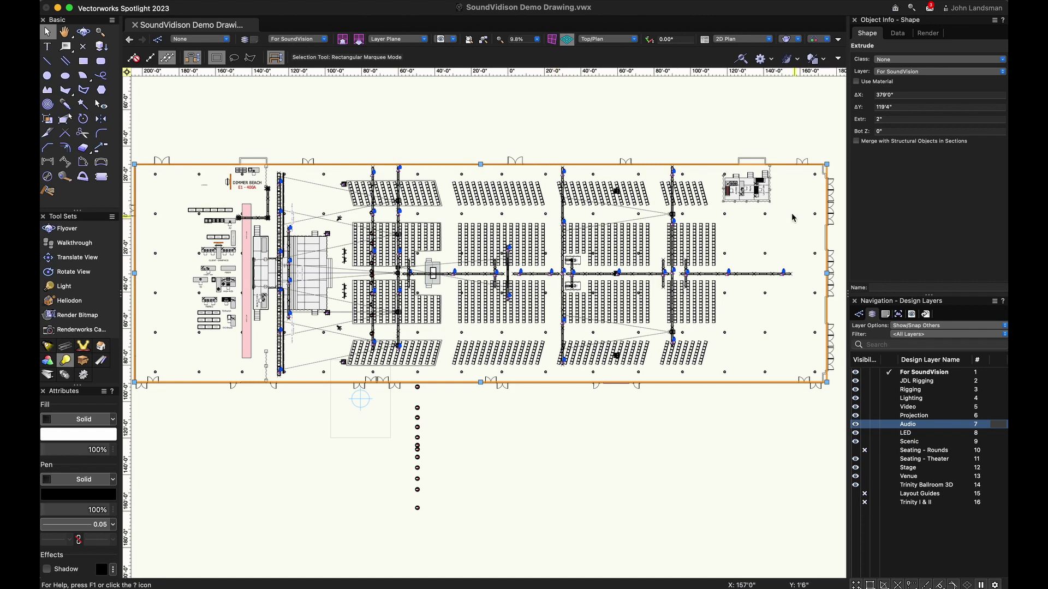
Step: Send the floor extrude behind all other objects and deselect it
right_click(784, 167)
mouse_move(799, 405)
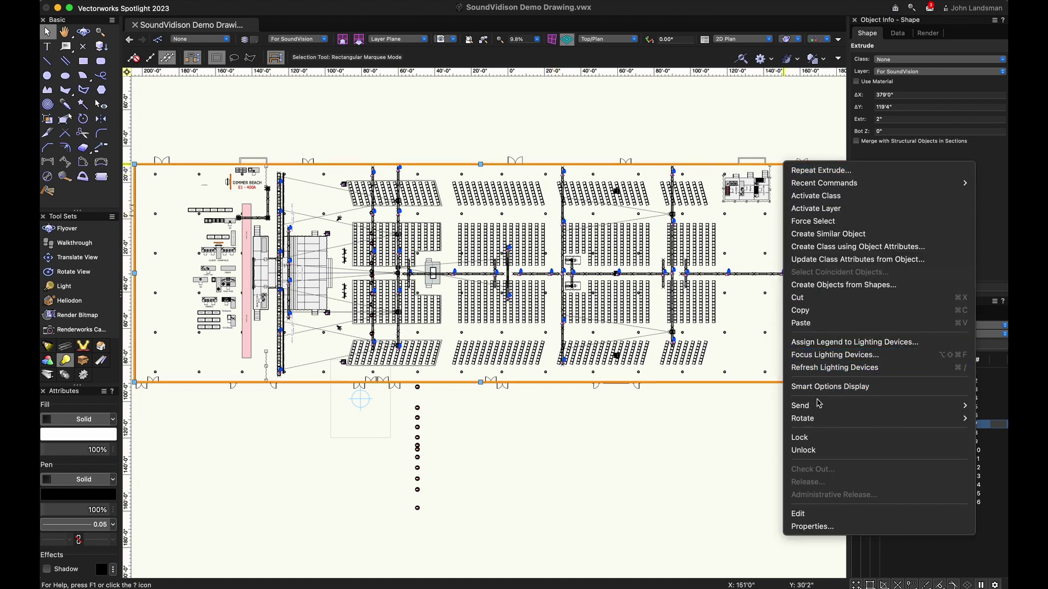
click(716, 431)
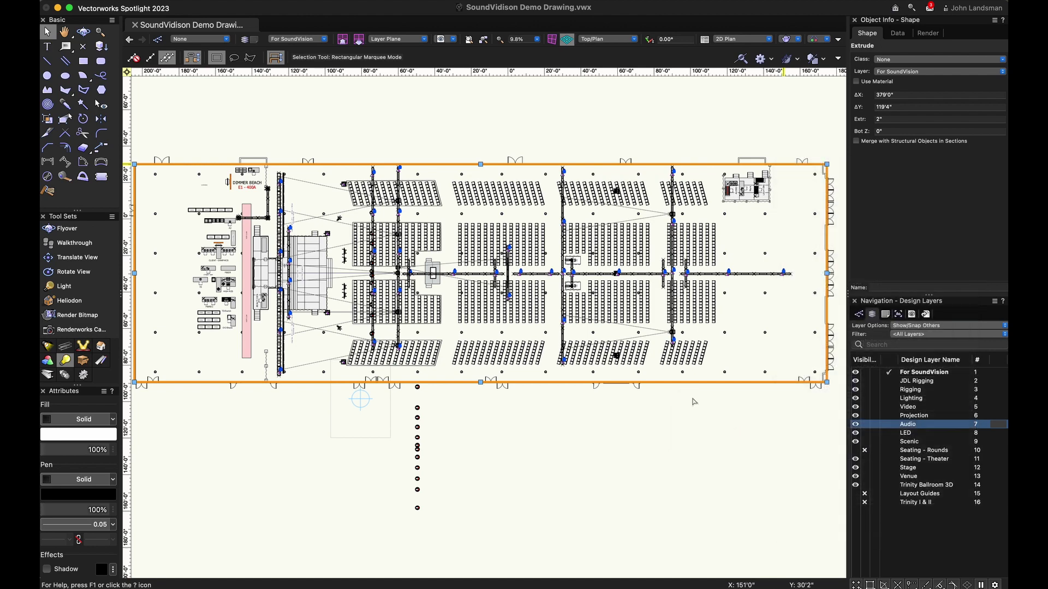
click(676, 408)
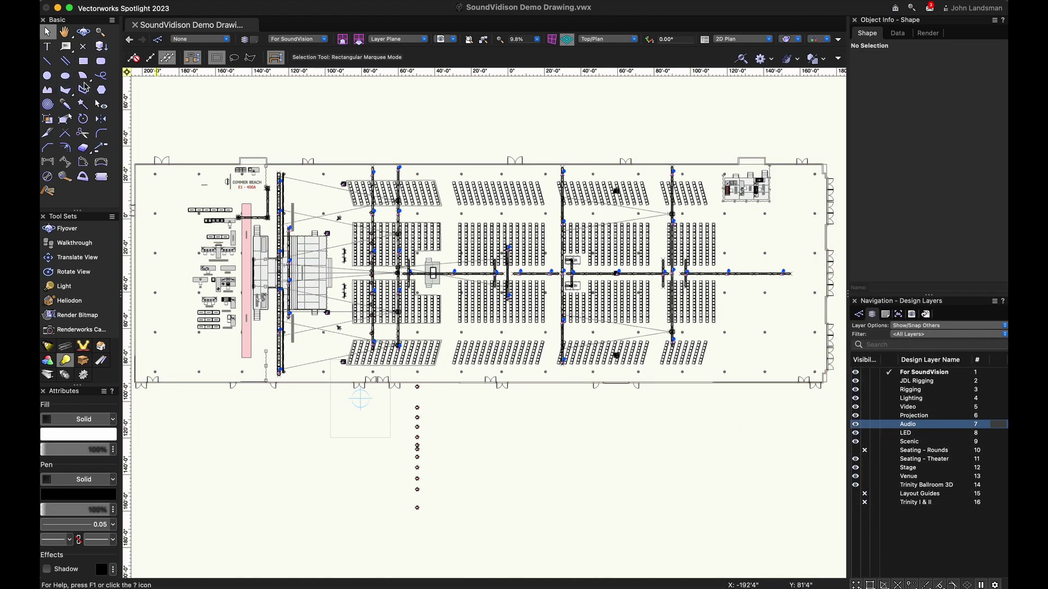
Step: Trace the hall's outer walls with a closed polygon of about 45,102 sq ft
click(66, 91)
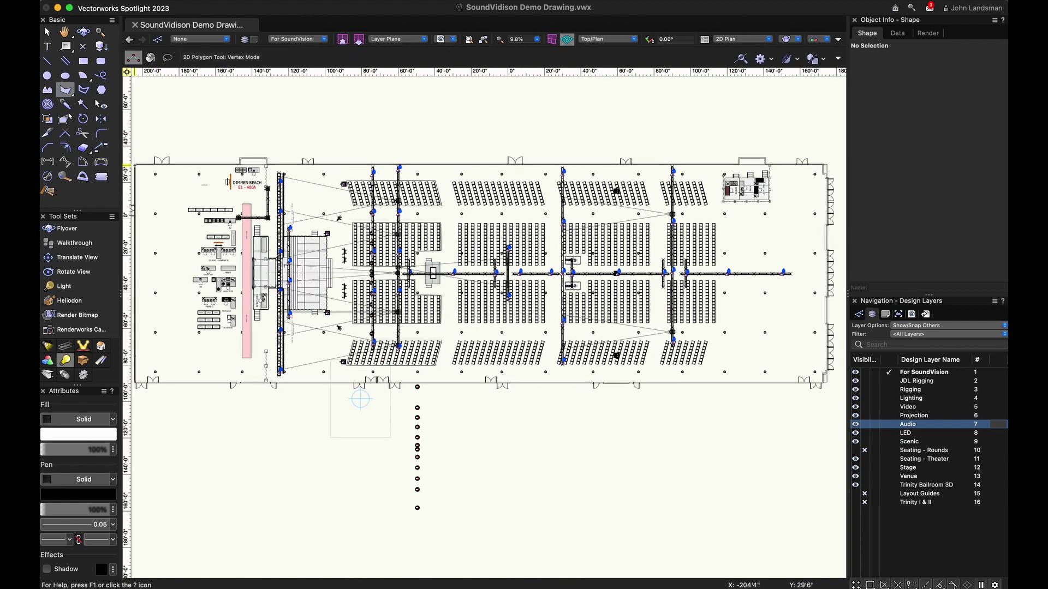
click(137, 167)
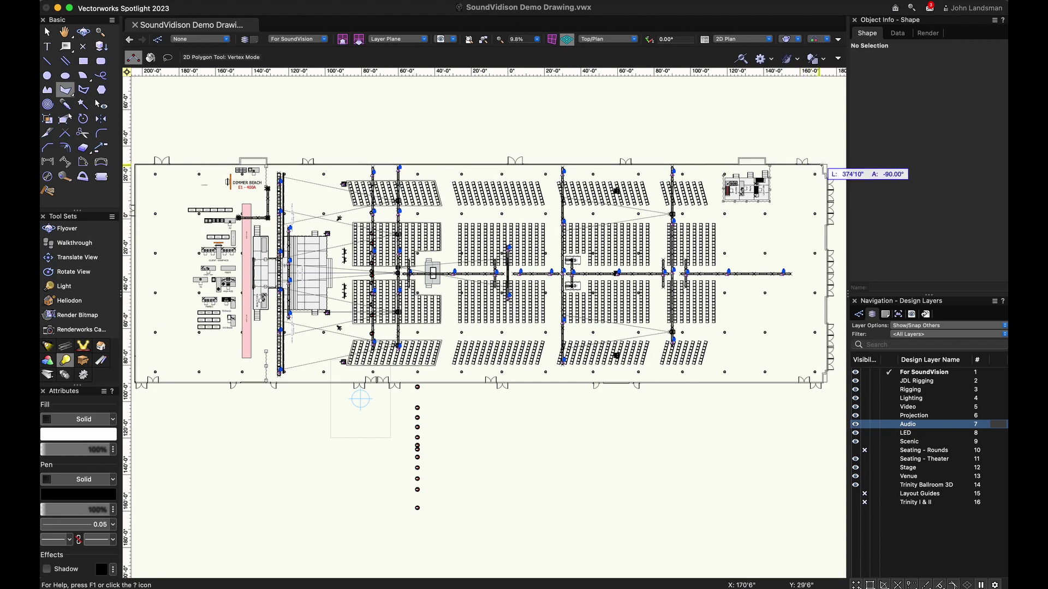
click(825, 168)
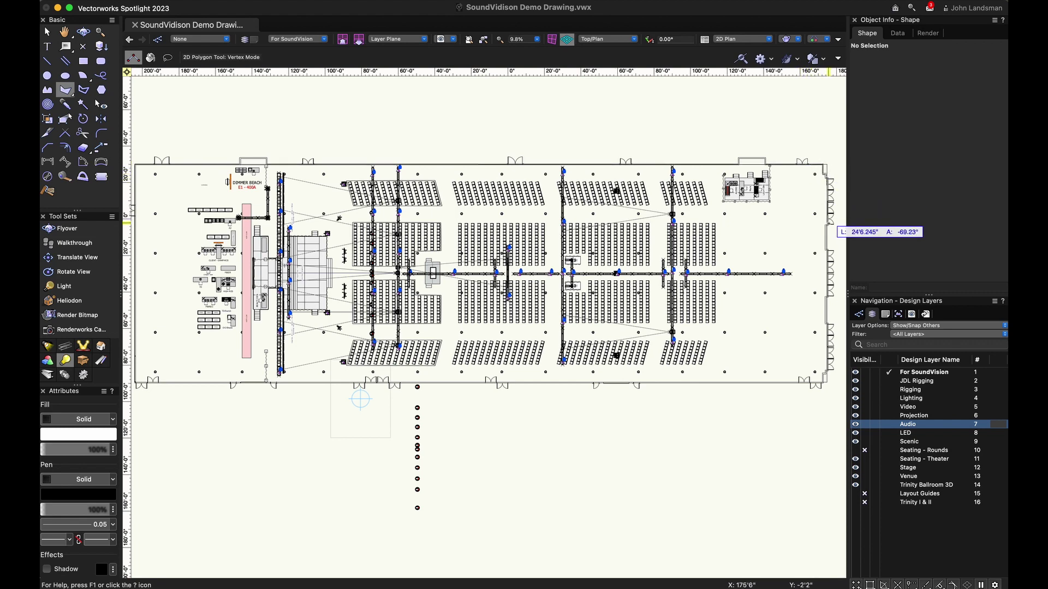
click(826, 233)
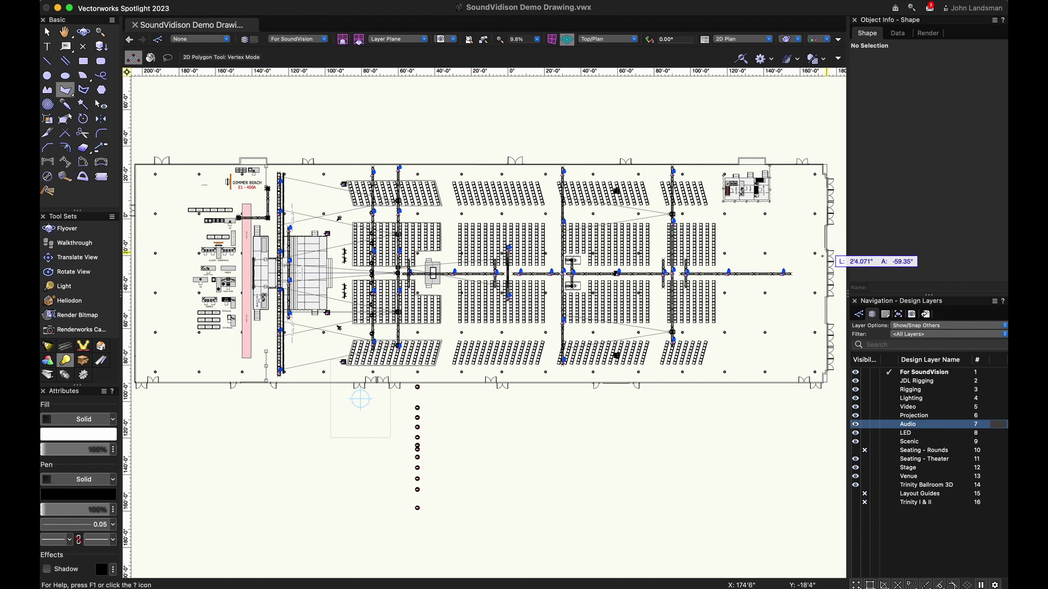
click(824, 282)
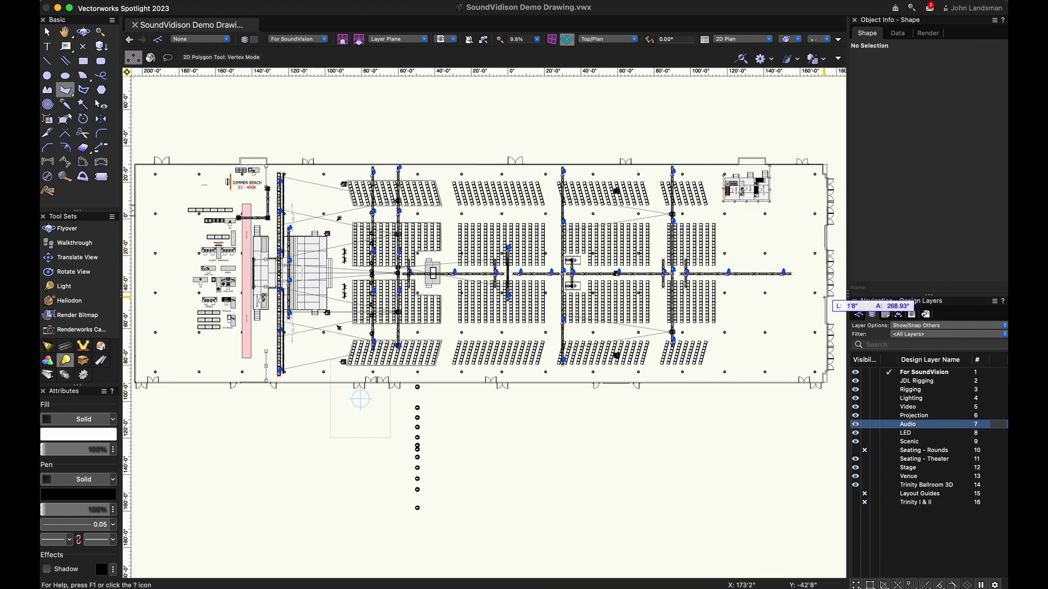
click(824, 325)
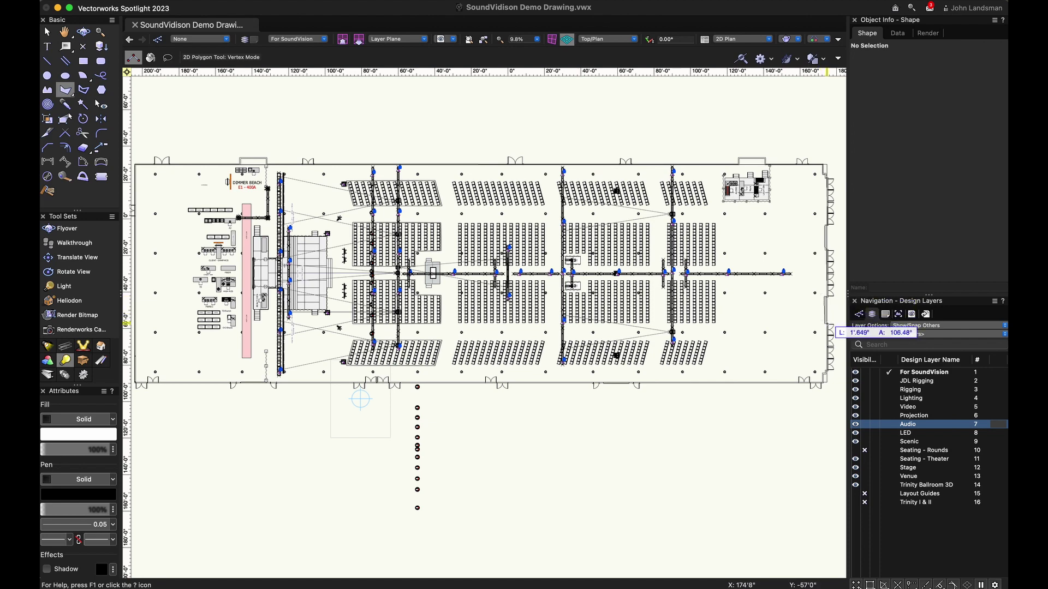
click(825, 370)
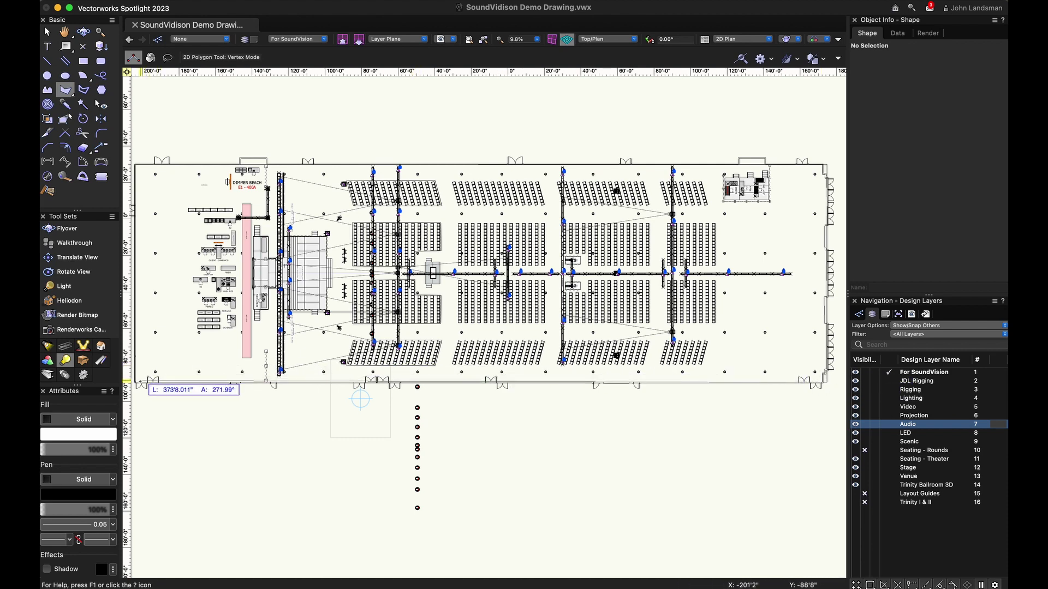
click(135, 381)
double_click(135, 383)
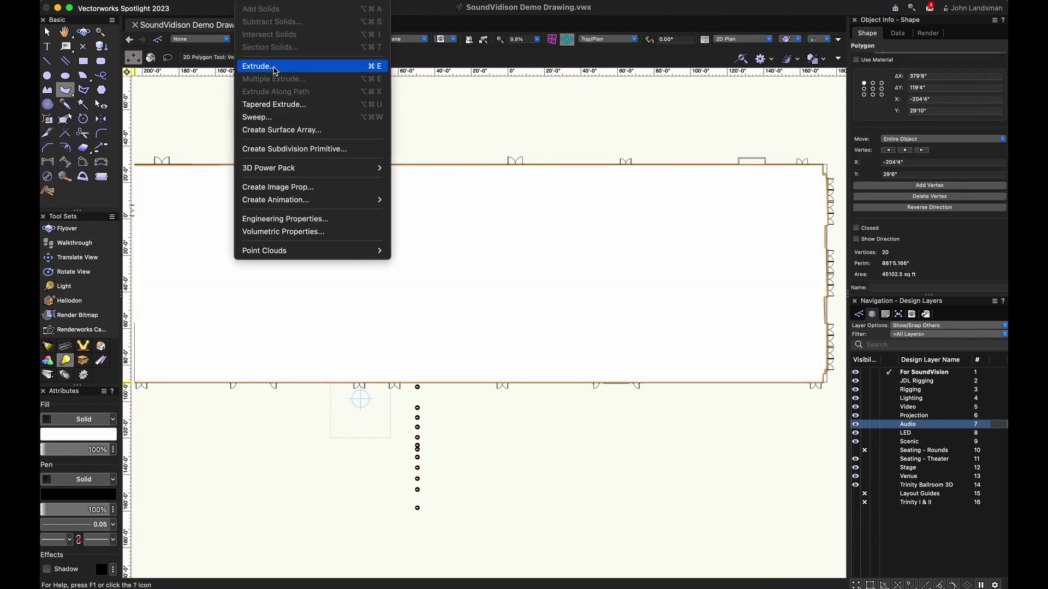
Step: Extrude the venue outline polygon to a height of 30 feet
click(259, 66)
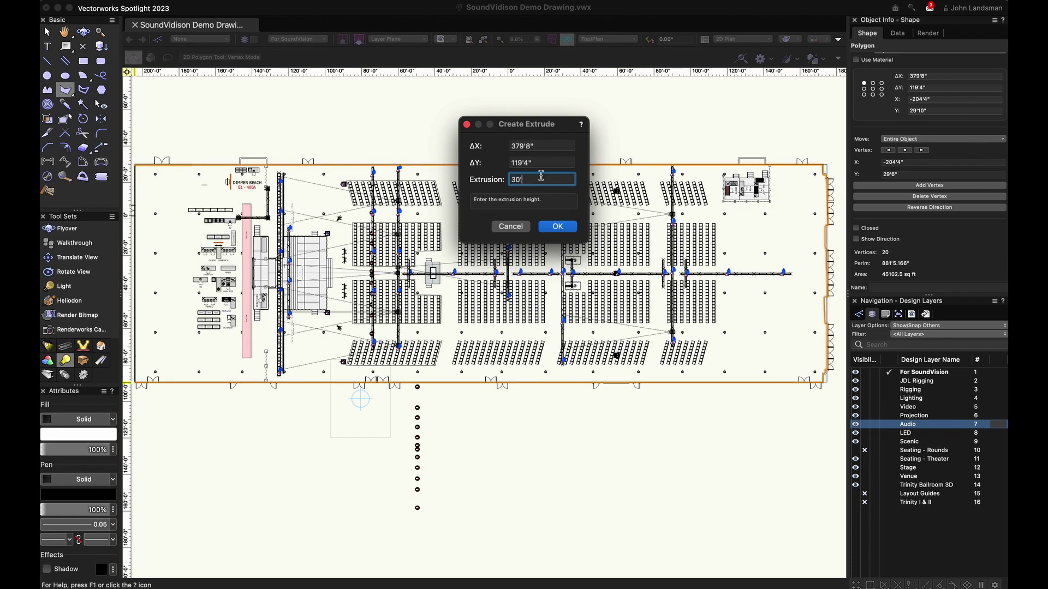
click(565, 229)
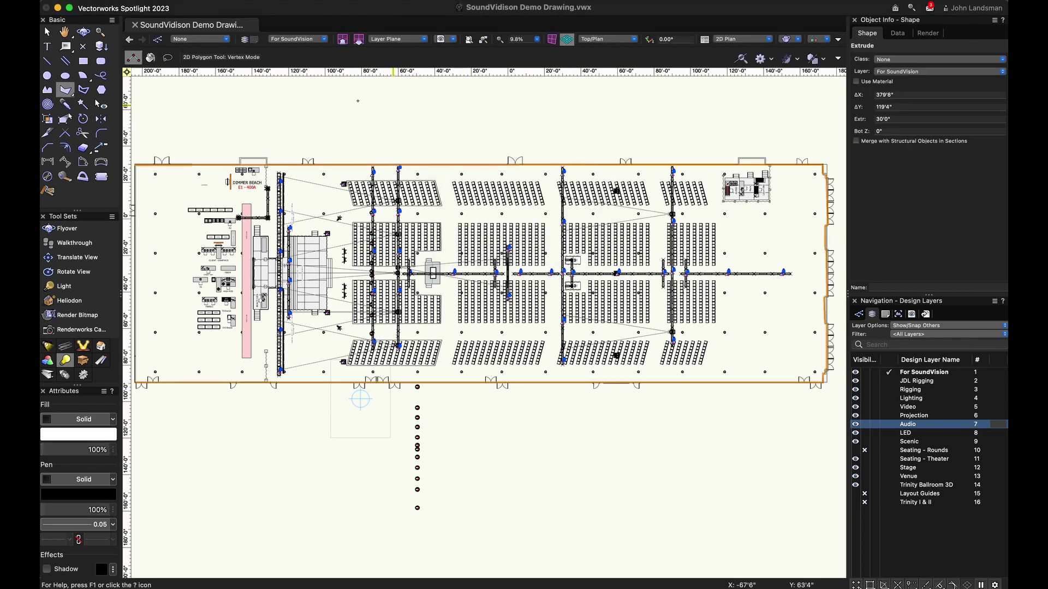
Step: Save the SoundVidison Demo Drawing file
click(136, 8)
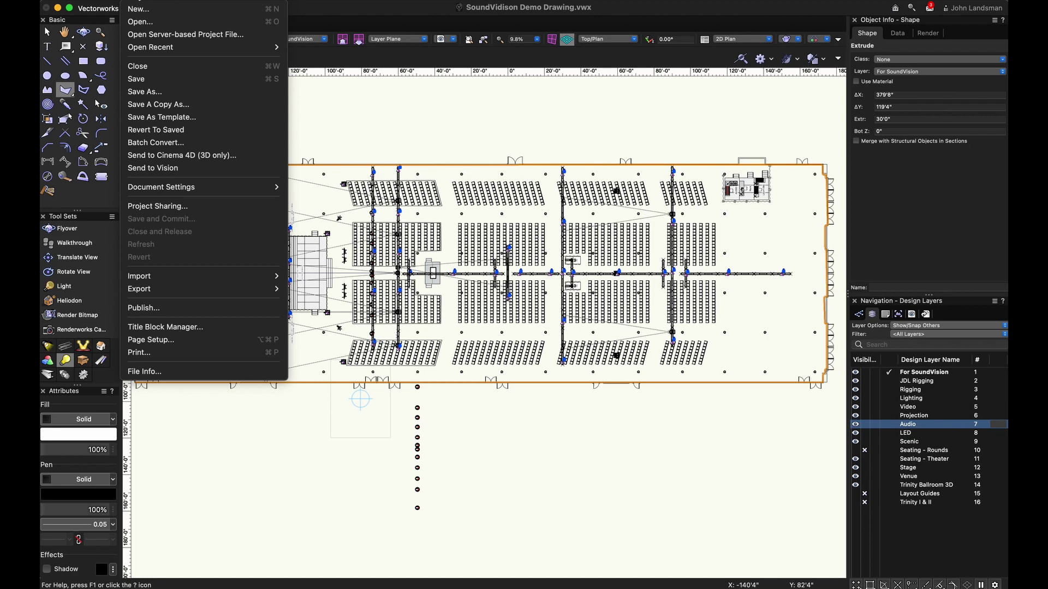
click(164, 79)
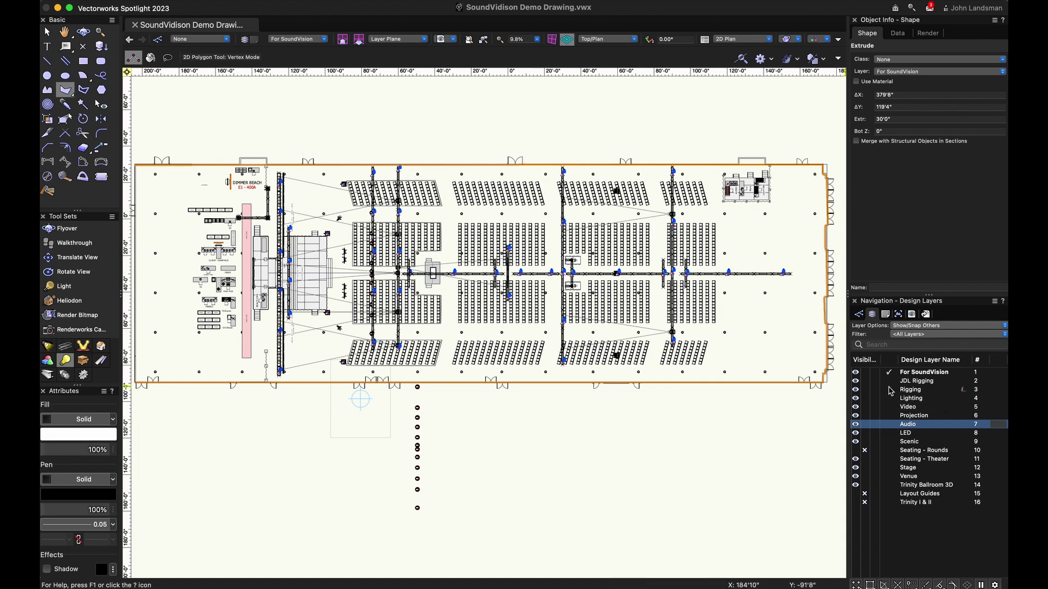
Step: Hide the Rigging, Lighting, Video, Audio, Scenic, Seating, Stage and Venue layers, leaving For SoundVision
click(865, 381)
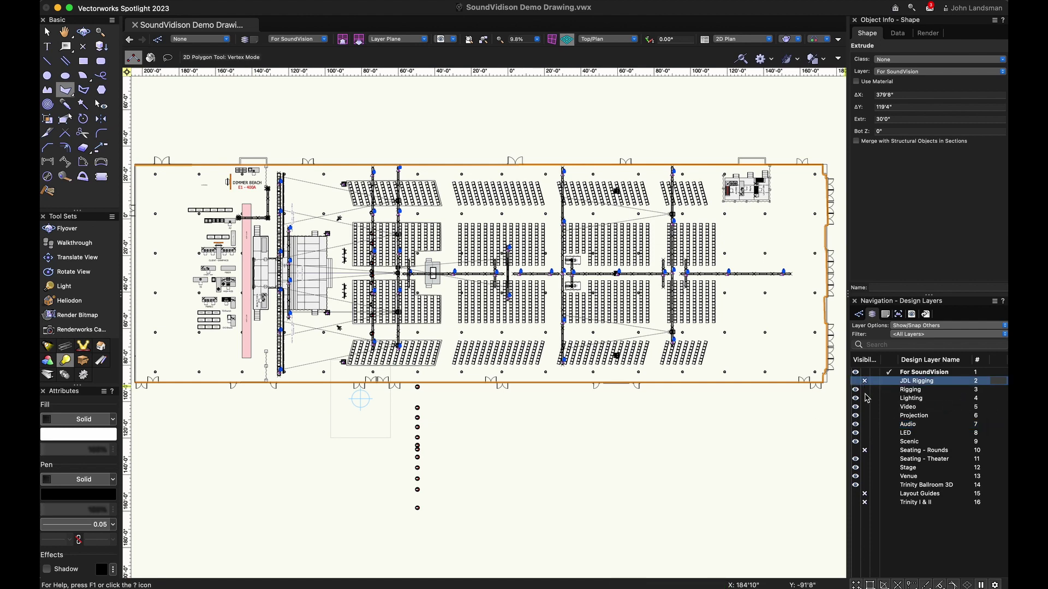
click(865, 399)
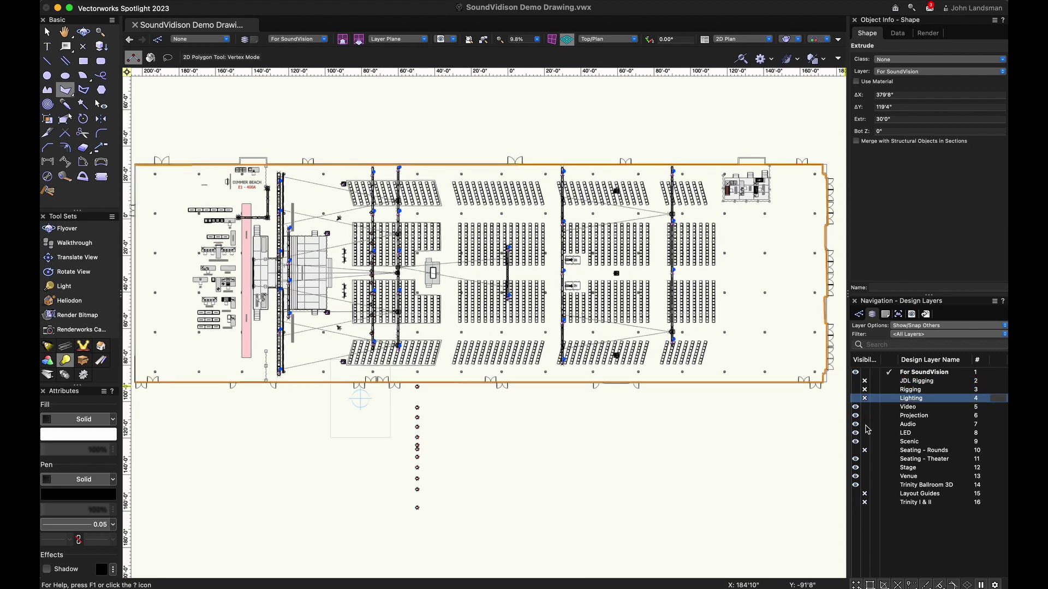
click(865, 407)
click(864, 415)
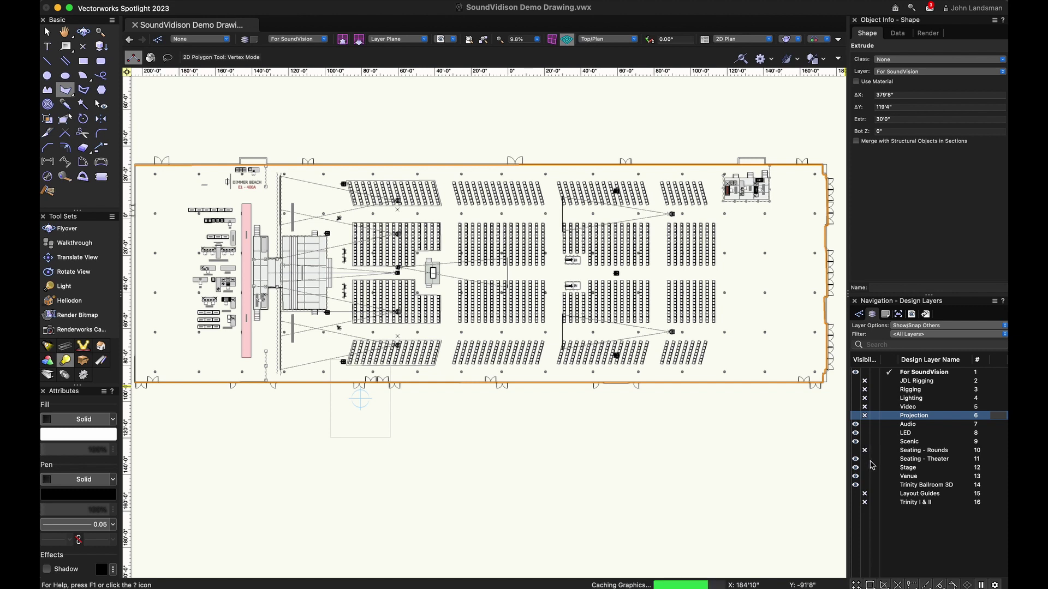
click(865, 424)
click(864, 441)
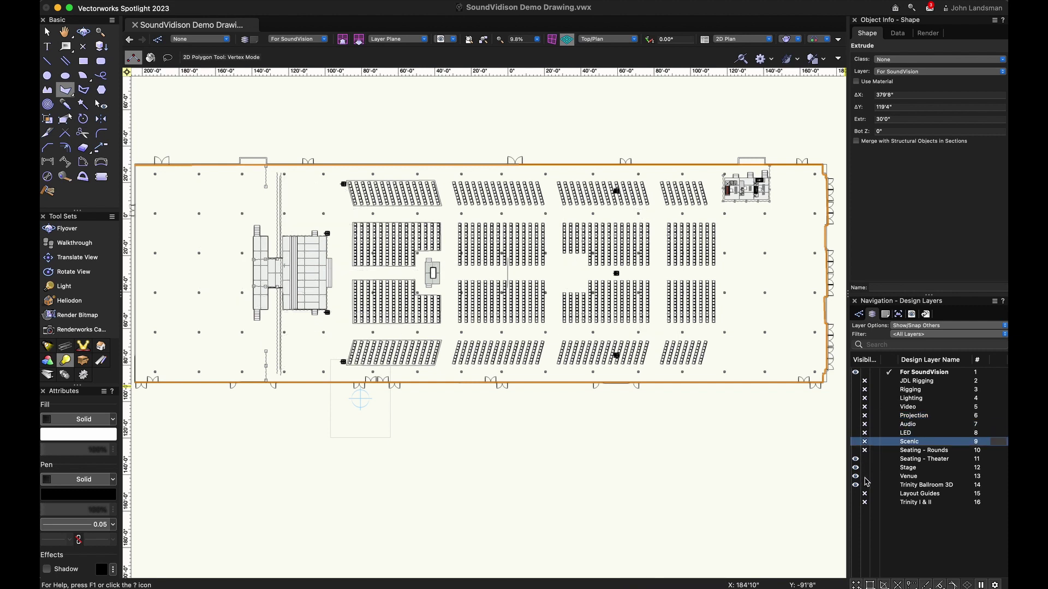
click(865, 459)
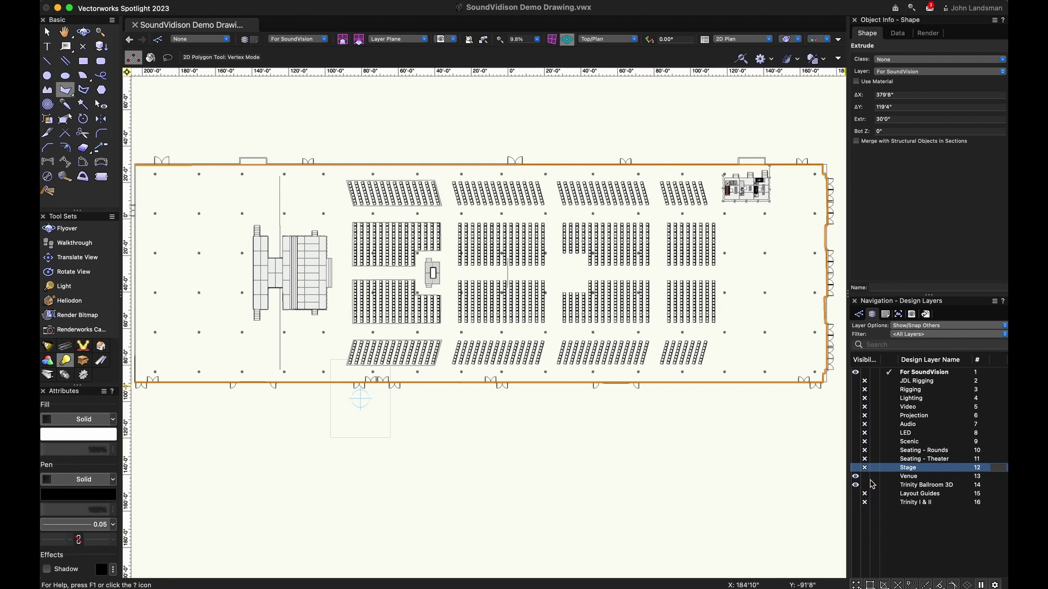
key(super+Down)
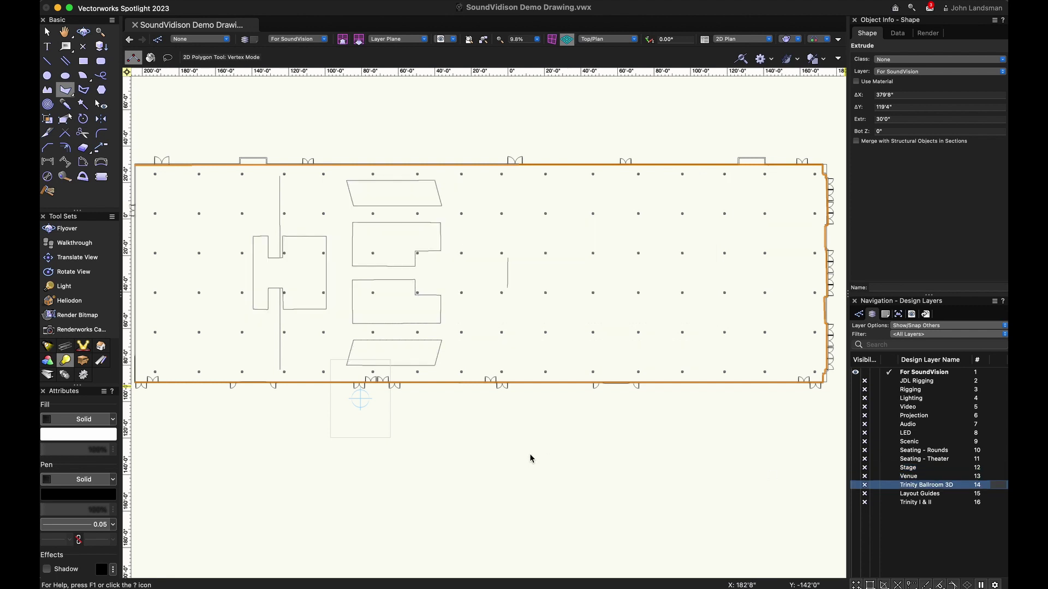
key(super+Down)
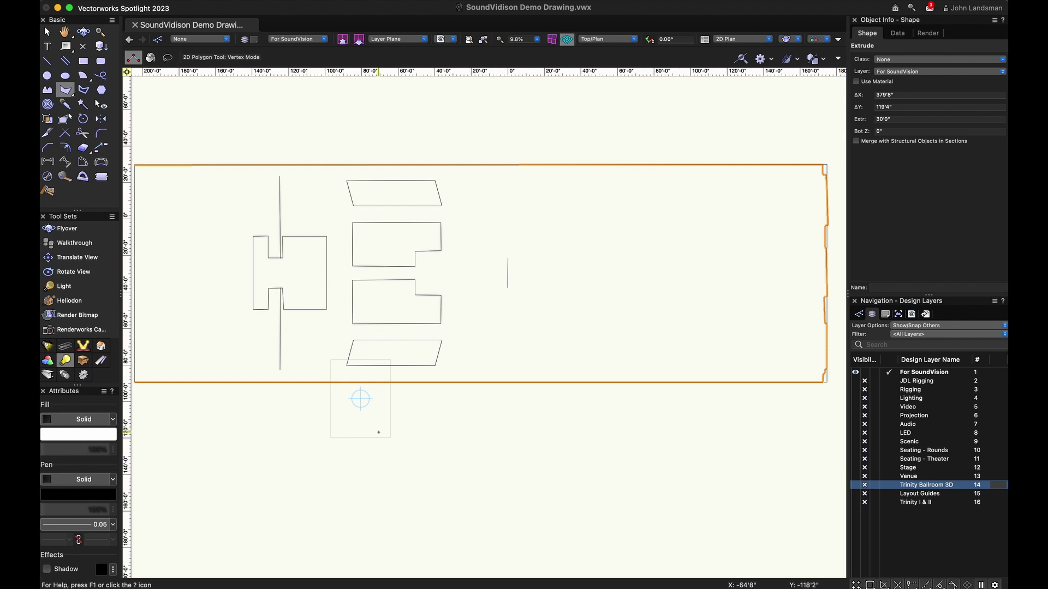
click(47, 31)
click(207, 105)
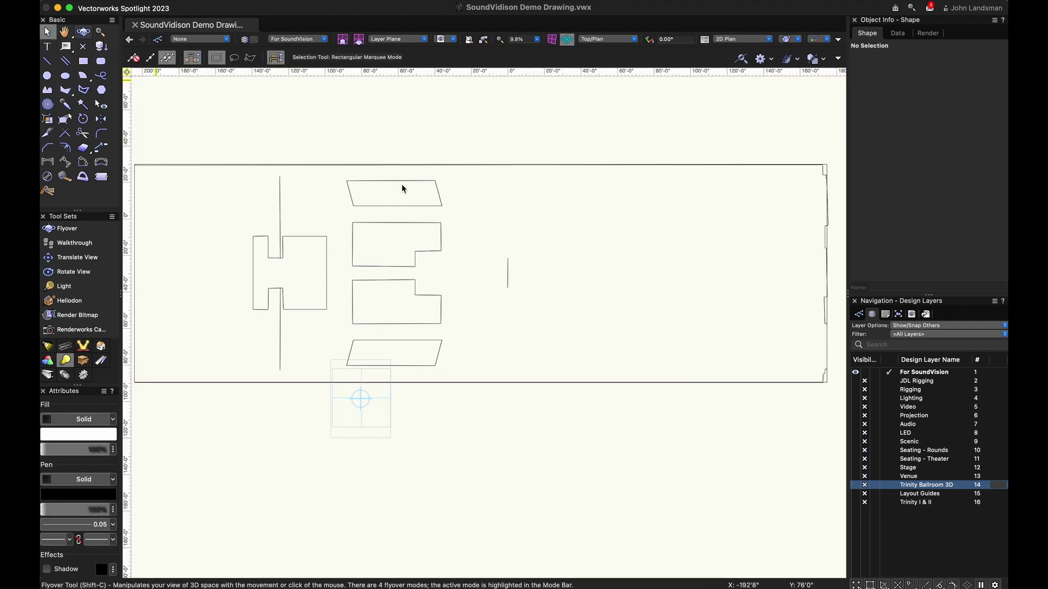
key(shift+c)
mouse_move(487, 251)
mouse_down()
mouse_move(459, 147)
mouse_move(584, 142)
mouse_move(437, 152)
mouse_move(404, 192)
mouse_move(459, 150)
mouse_up()
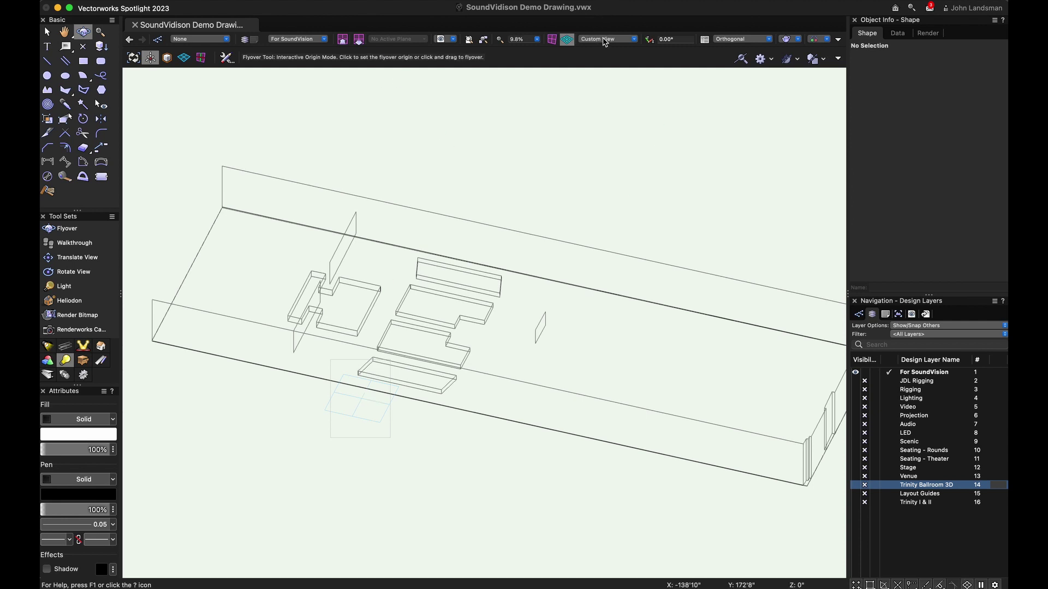
click(605, 39)
click(613, 54)
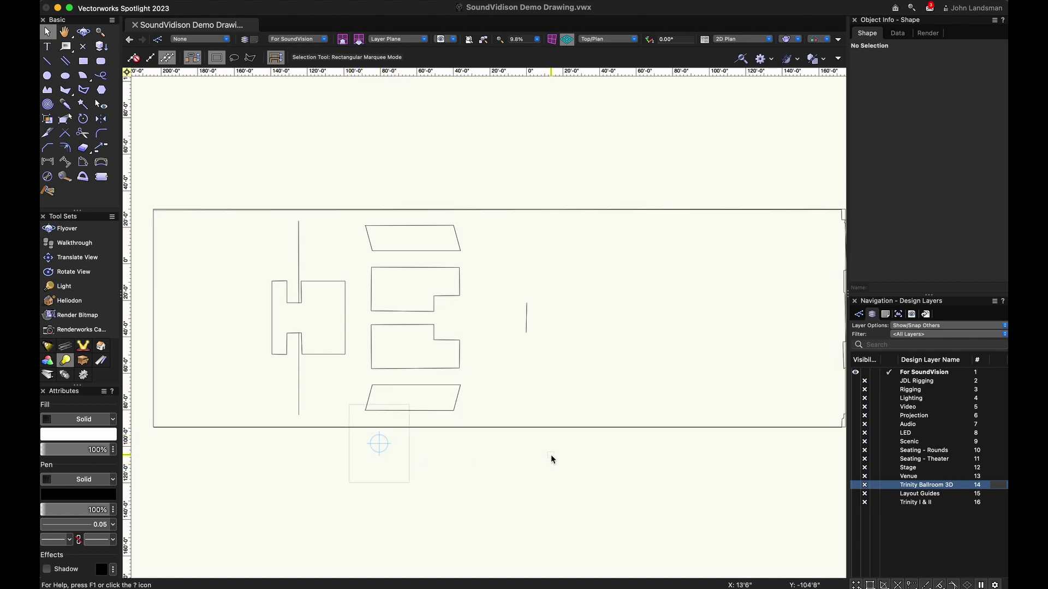
Step: Select all ten extrudes and rotate them 90° left
key(super+a)
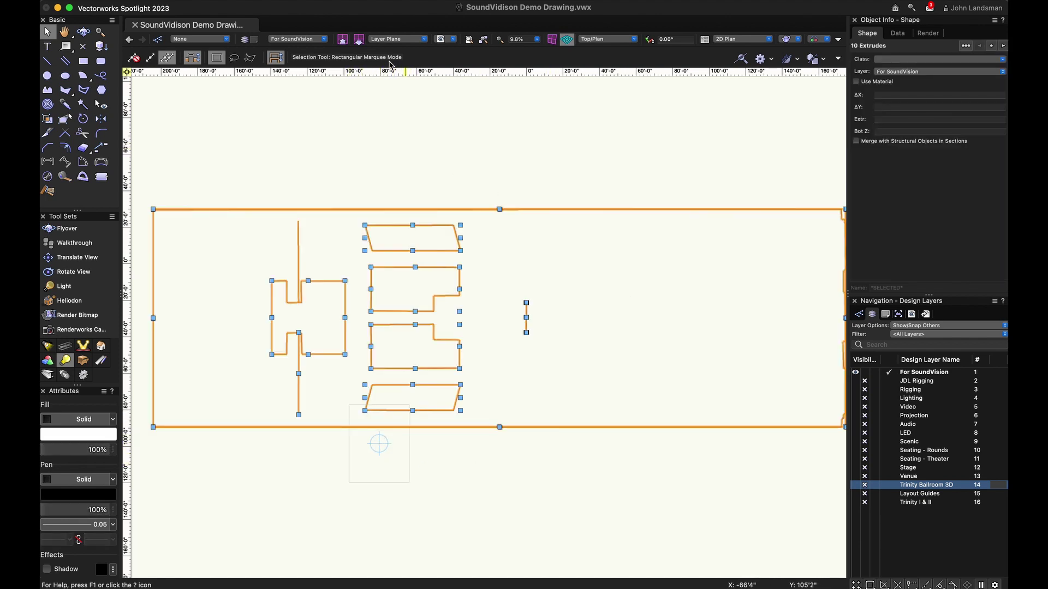
click(225, 2)
mouse_move(219, 47)
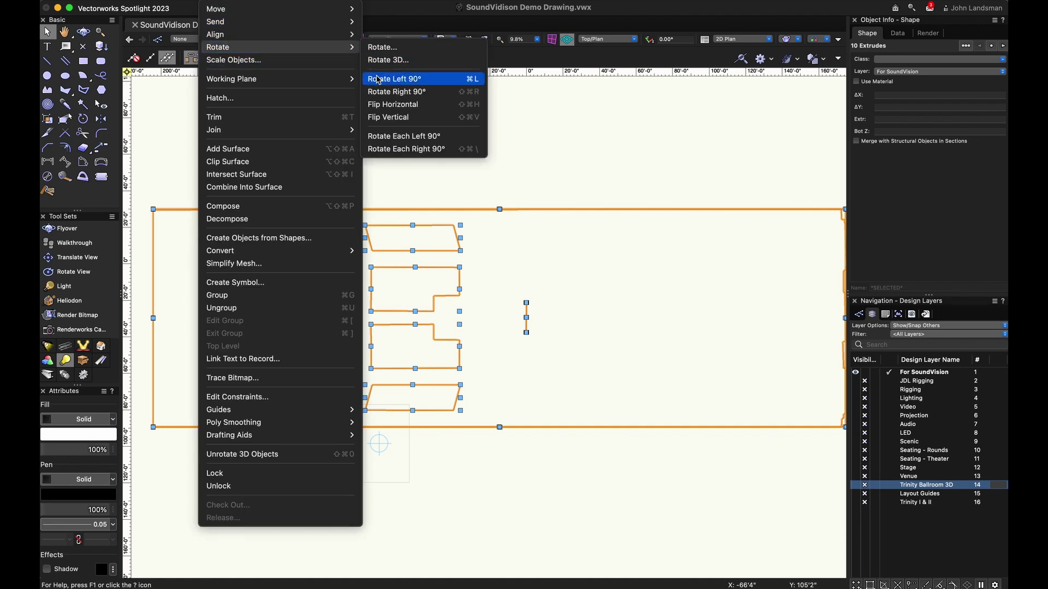
click(394, 79)
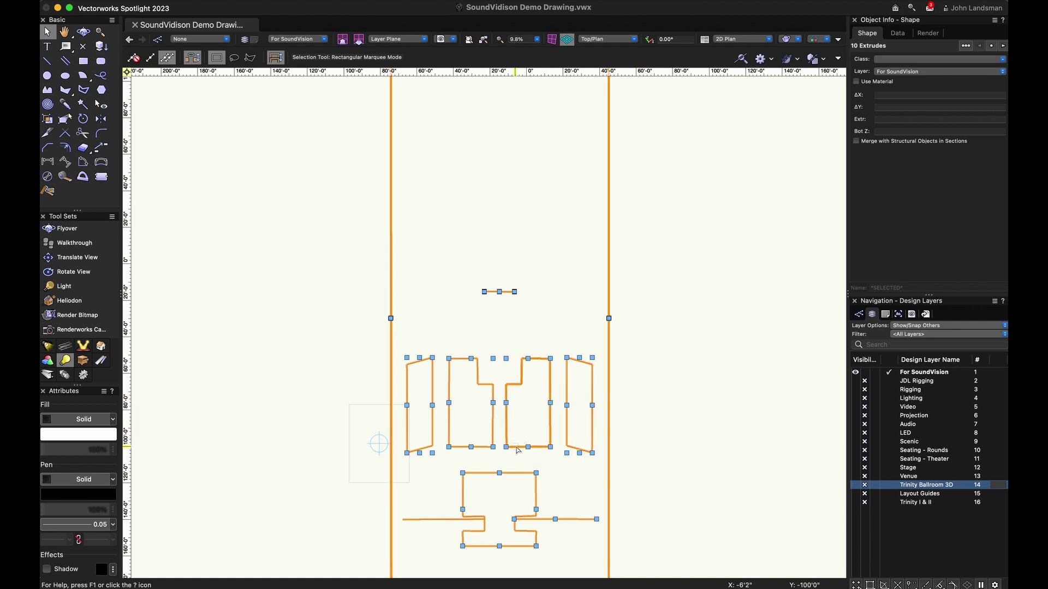
Step: Snap the bottom wall's midpoint onto the internal origin and reframe the whole venue
drag(518, 449, 405, 228)
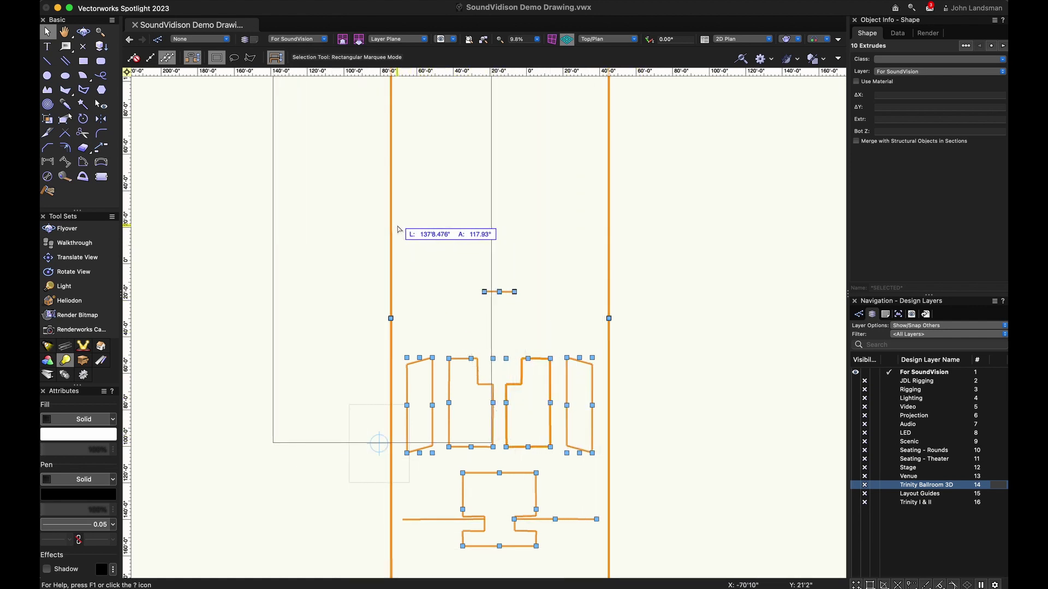
drag(406, 227, 397, 226)
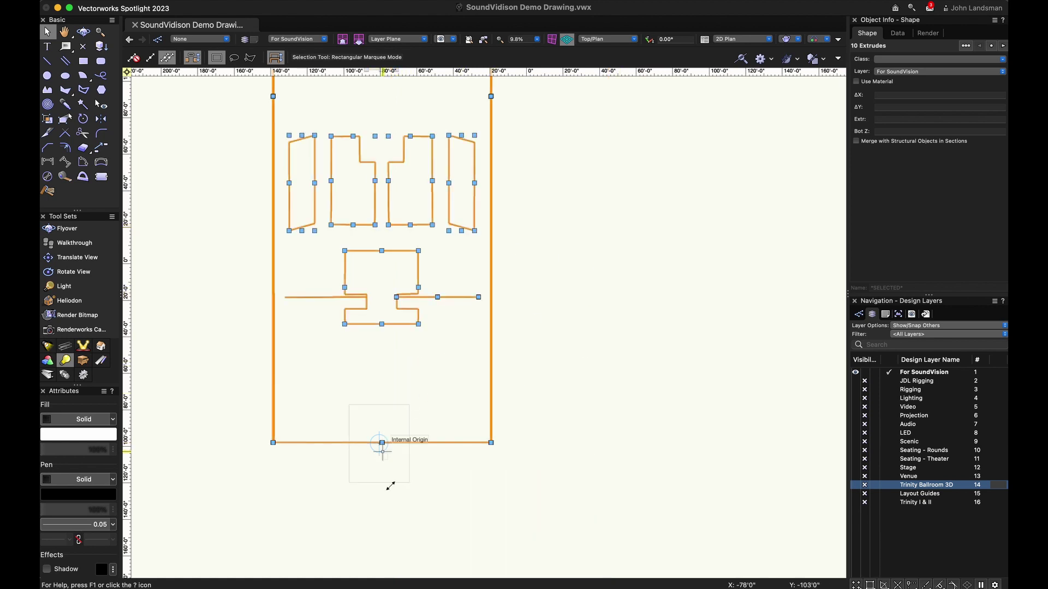
scroll(392, 484, up, 3)
scroll(392, 483, up, 3)
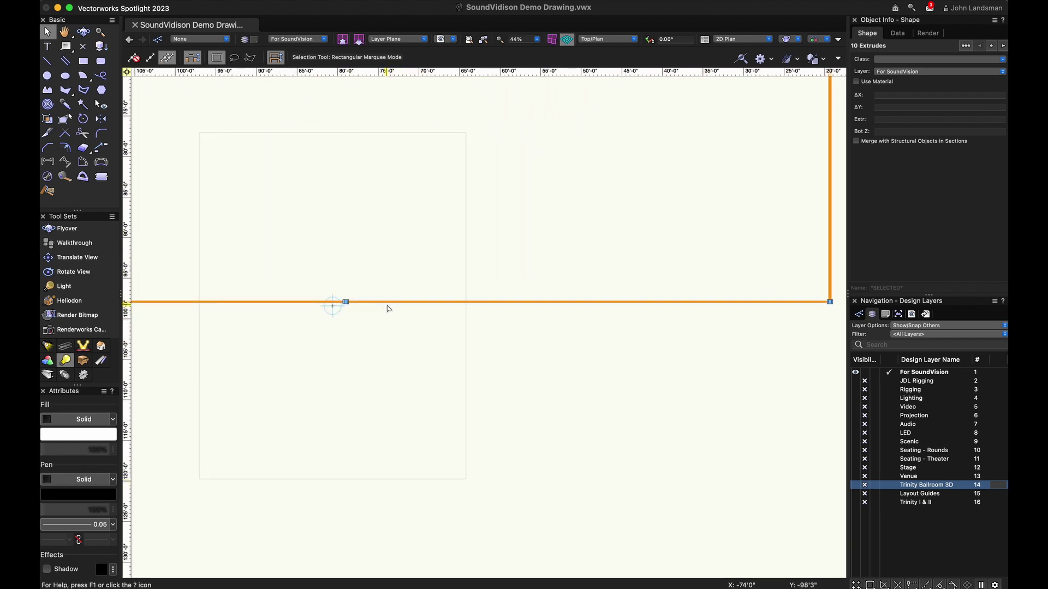
drag(388, 306, 376, 308)
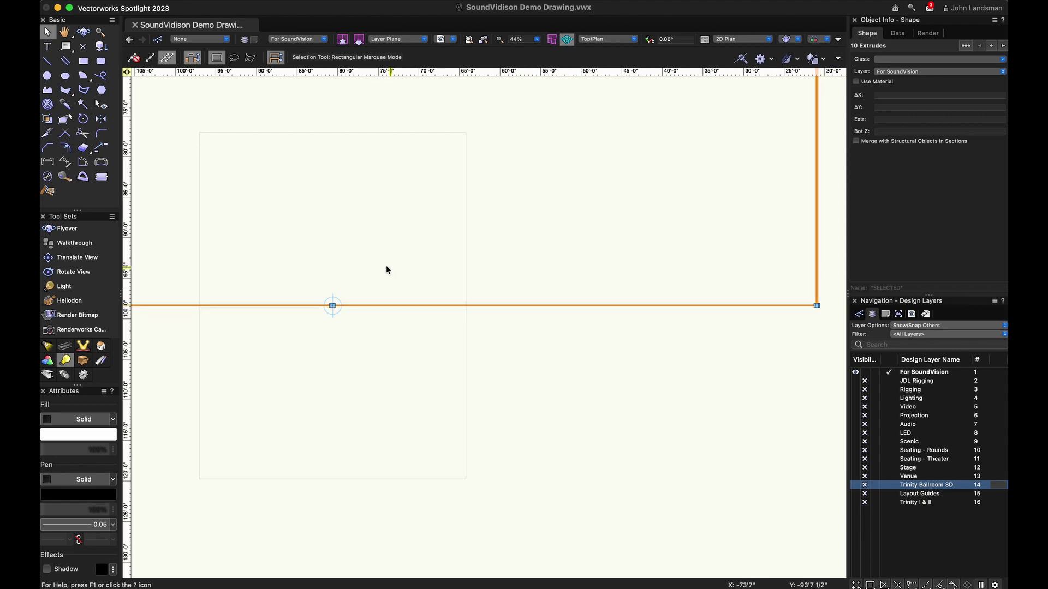
scroll(382, 263, down, 3)
click(638, 172)
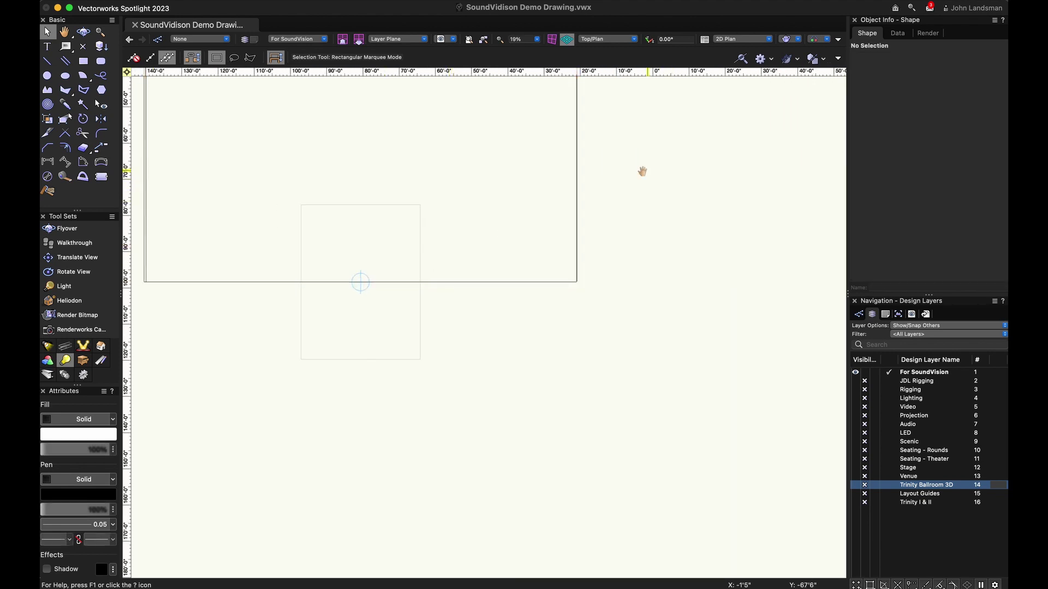
drag(638, 196, 653, 368)
scroll(672, 243, down, 2)
scroll(672, 243, down, 2)
scroll(672, 243, down, 1)
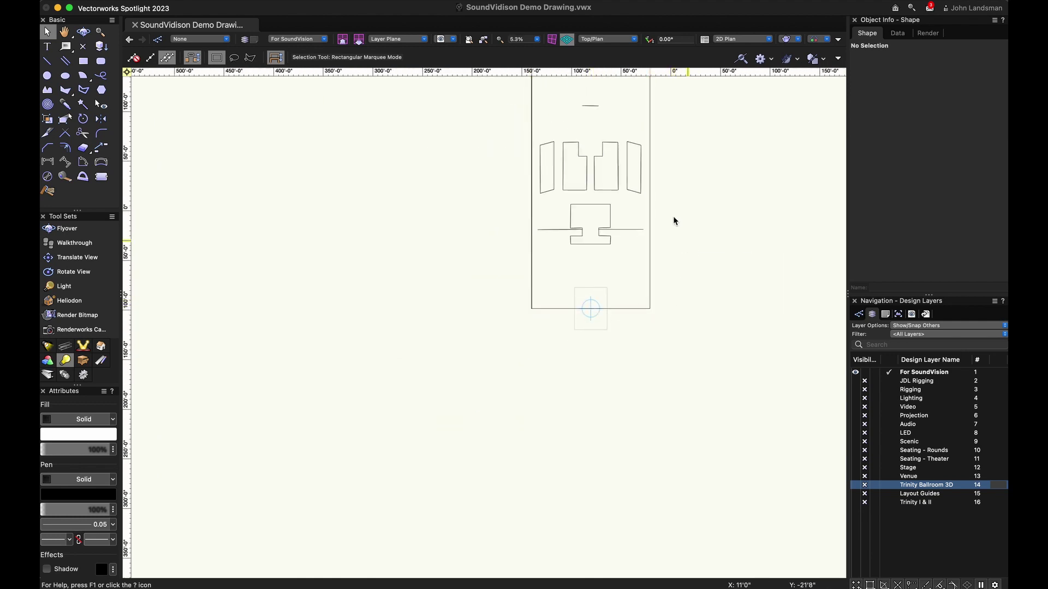
key(space)
drag(698, 177, 570, 373)
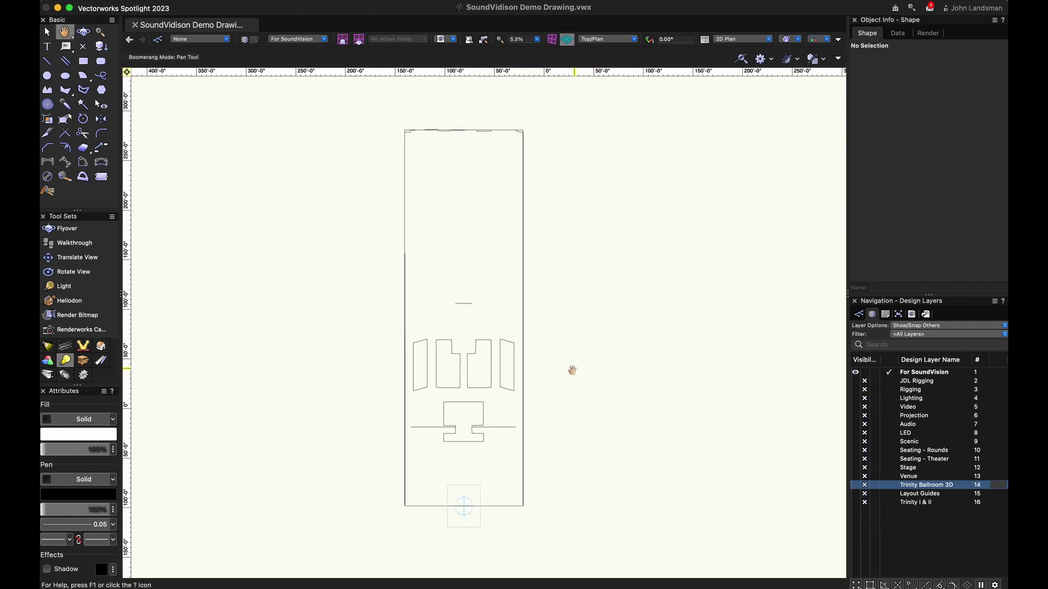
Step: Save the rotated venue drawing
click(137, 8)
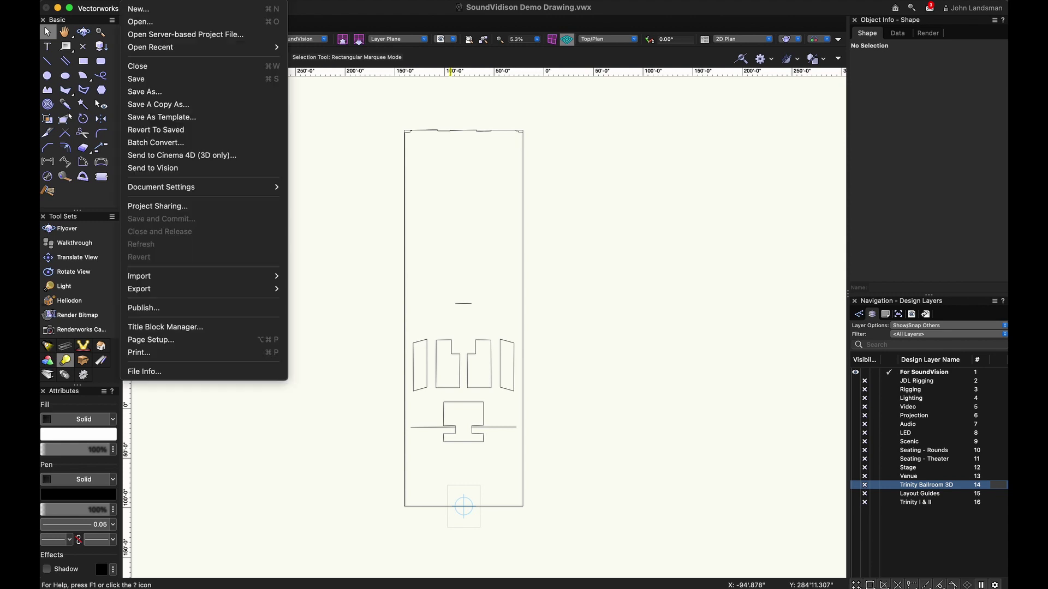
click(147, 79)
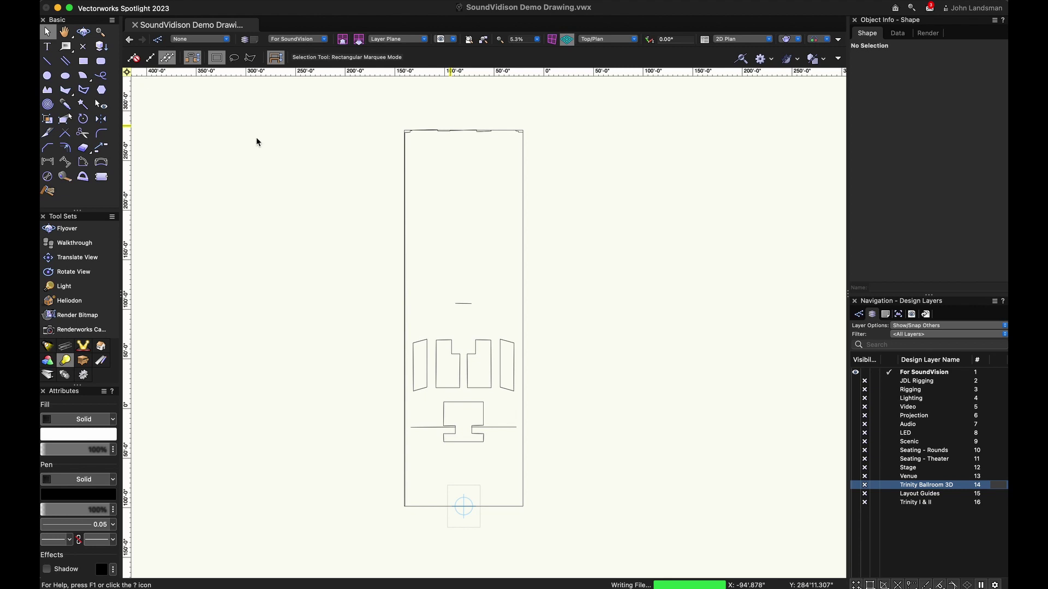
Step: Assign the outer wall extrude to the Ballroom Component-Walls class
click(407, 187)
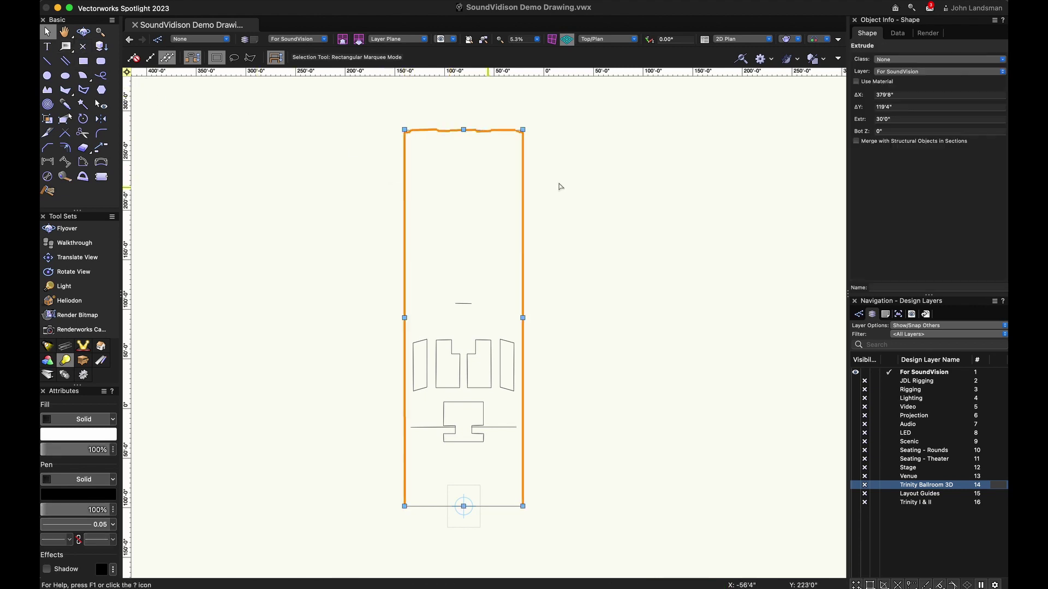
click(933, 59)
text(Wall)
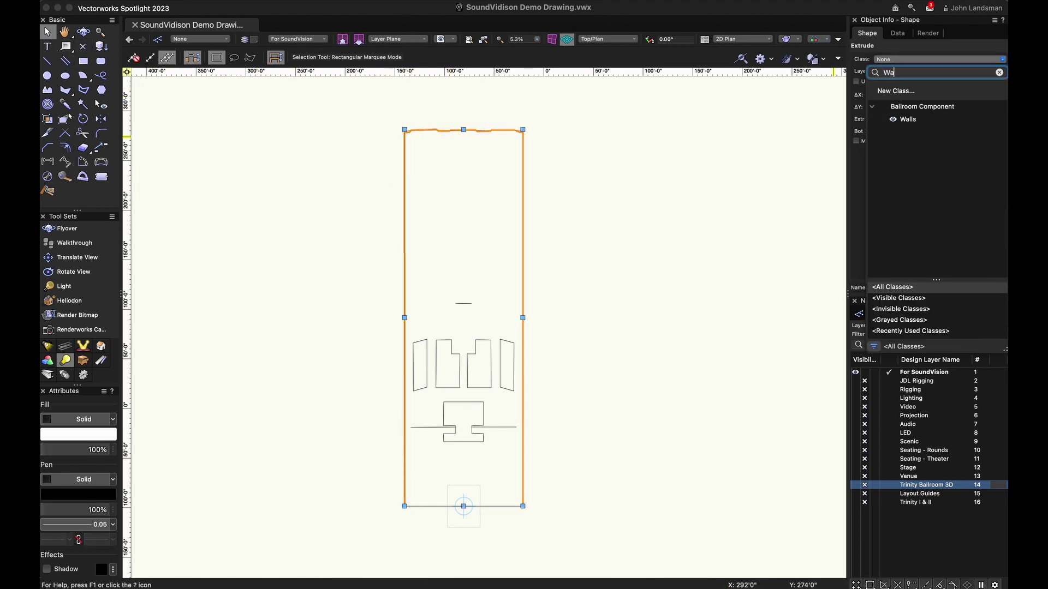
click(907, 120)
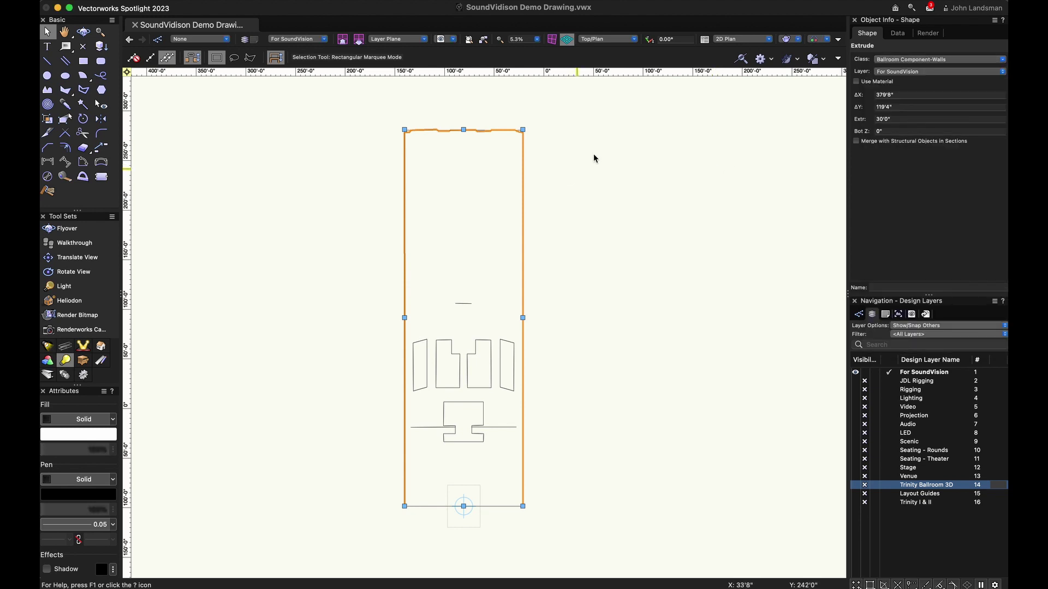
Step: Create a new class named Wall for the outline, then deselect
click(898, 61)
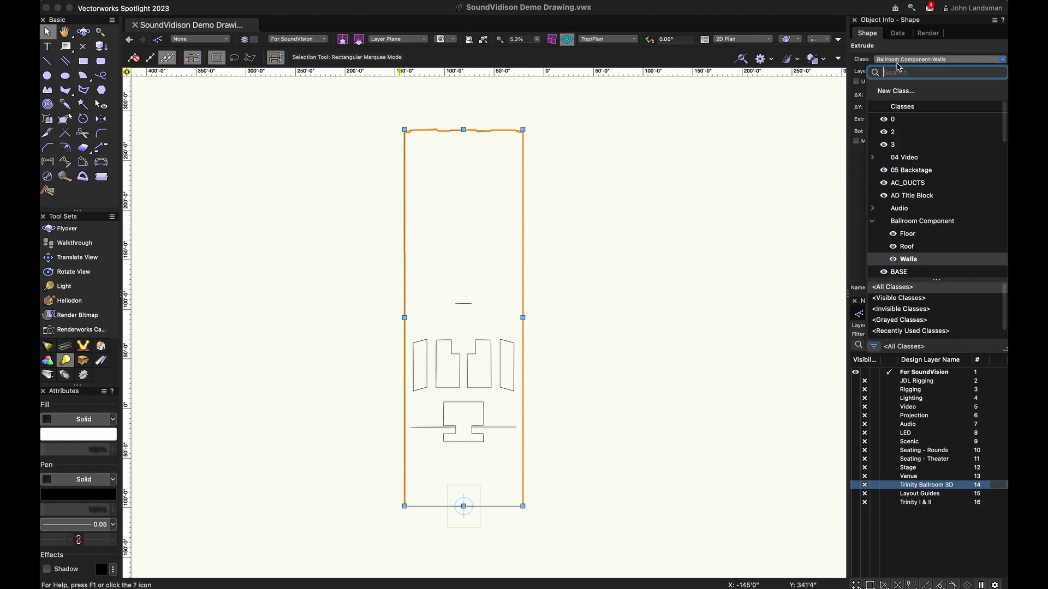
click(901, 92)
text(Wall)
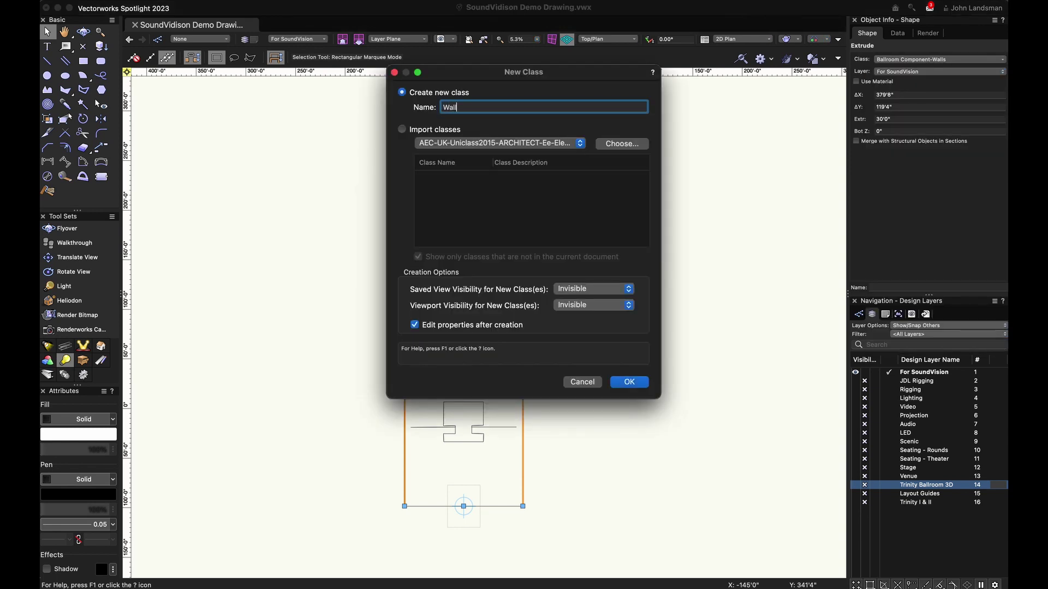
click(629, 382)
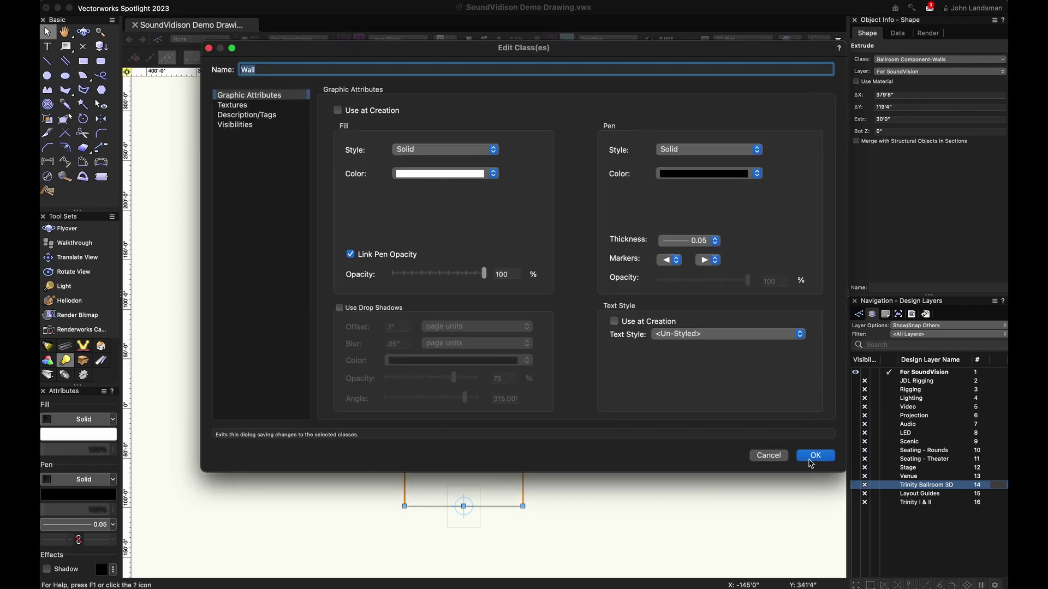
click(815, 456)
click(636, 418)
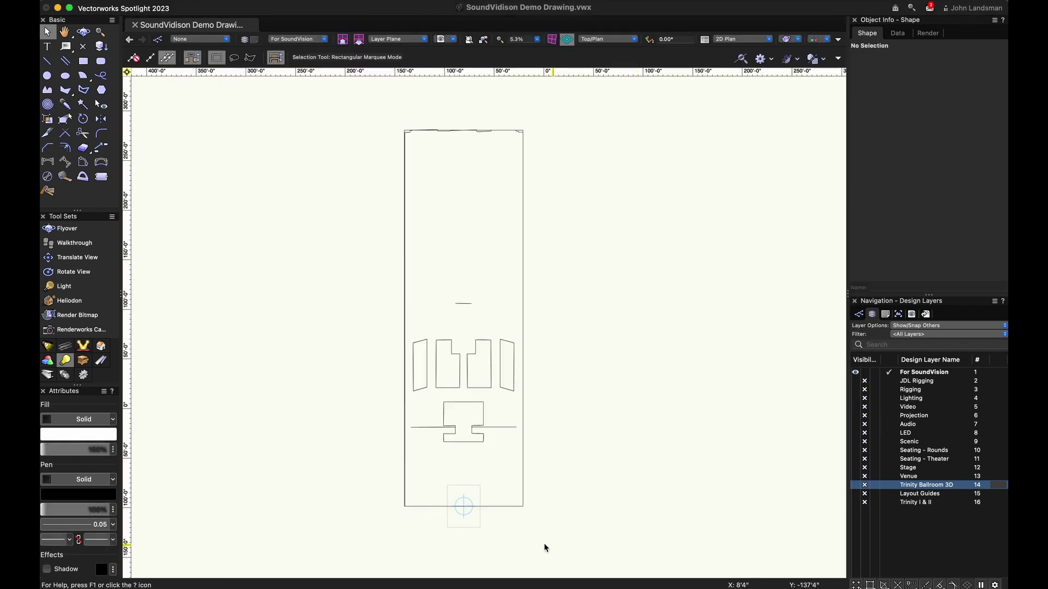
Step: Select the 2-inch floor extrude and create a new class named Floor for it
click(524, 506)
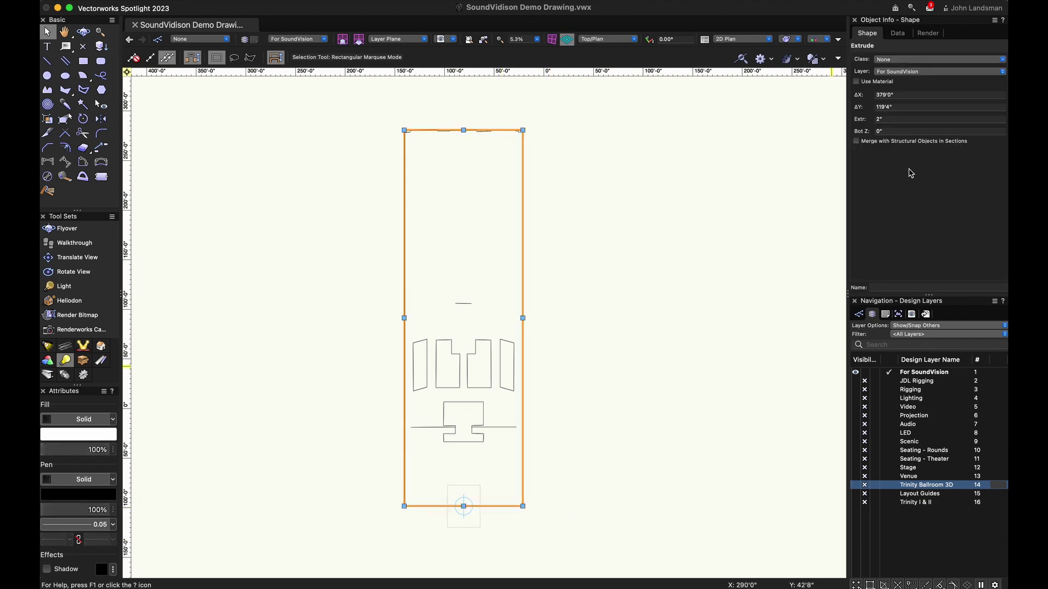
click(933, 59)
click(895, 91)
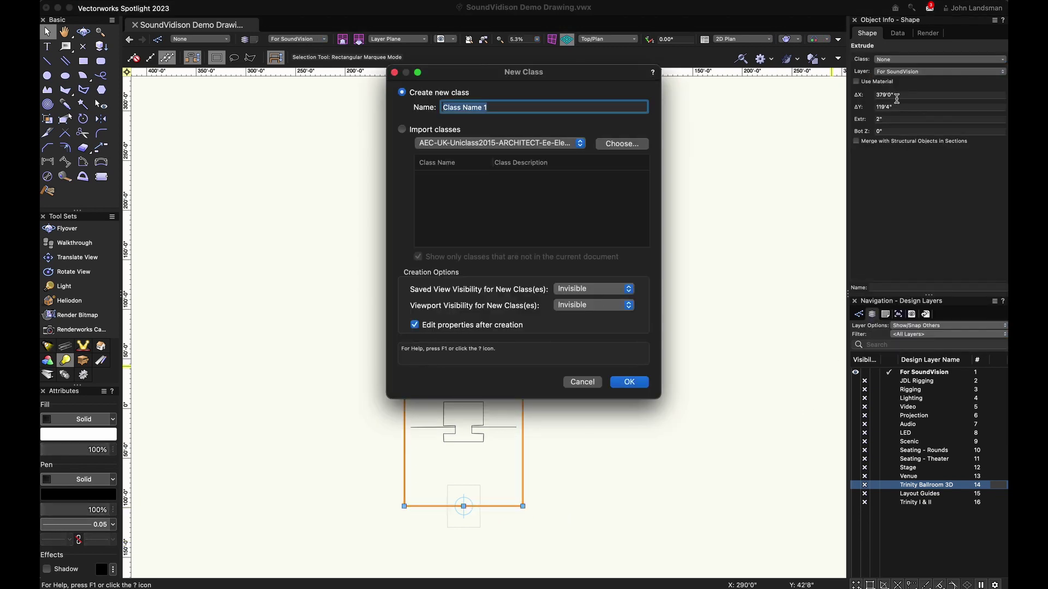
text(Floor)
click(625, 383)
click(813, 457)
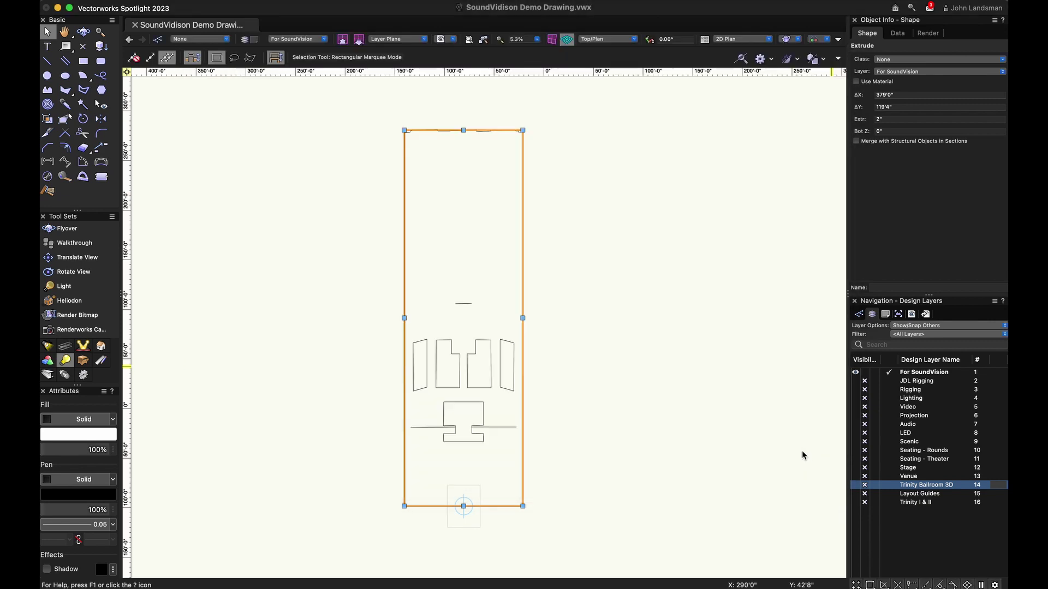
click(588, 347)
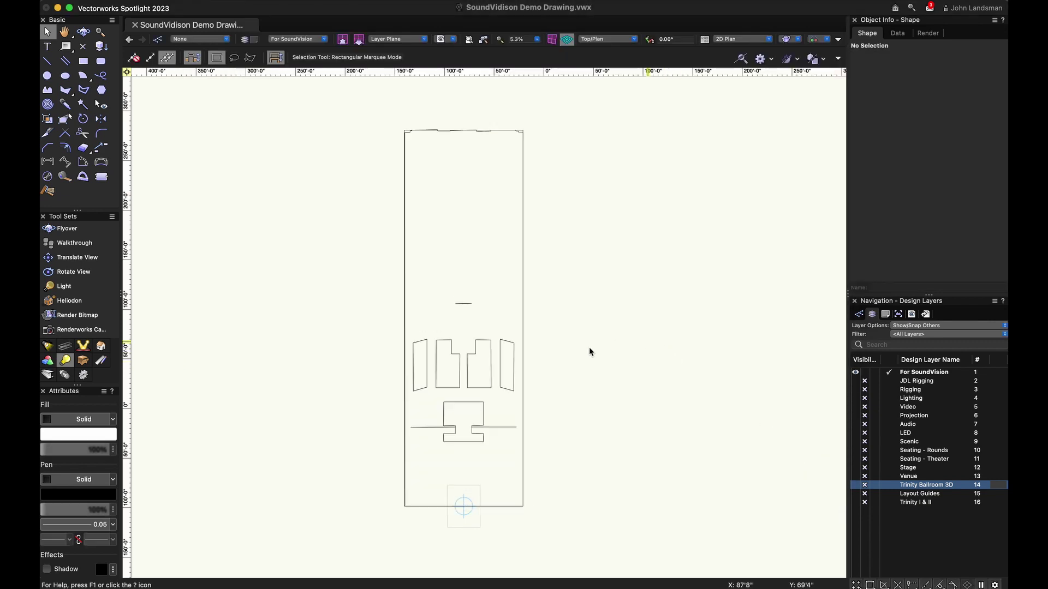
click(508, 377)
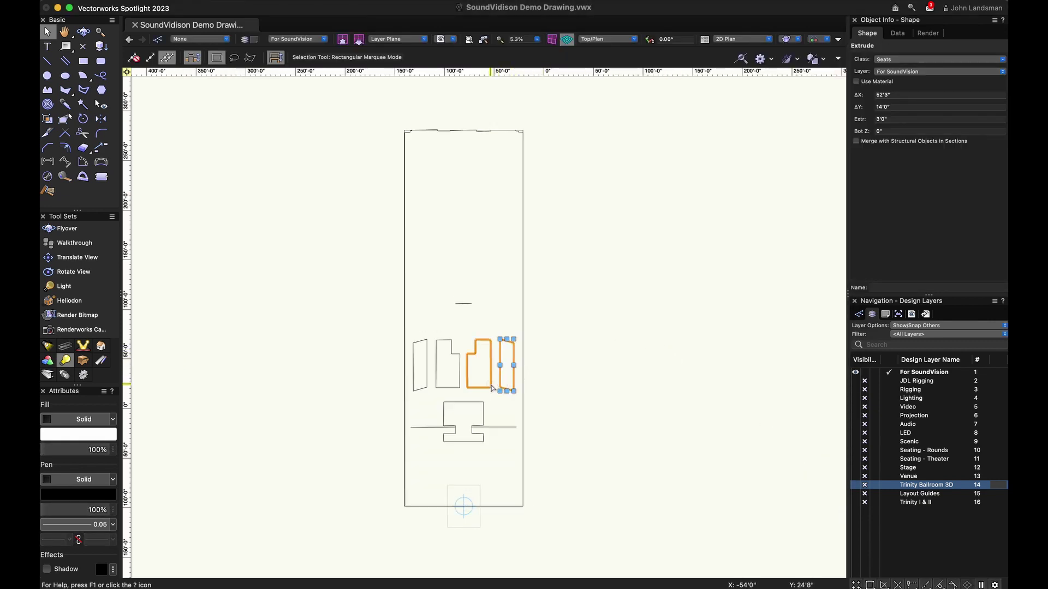
shift+click(482, 368)
shift+click(454, 389)
shift+click(420, 365)
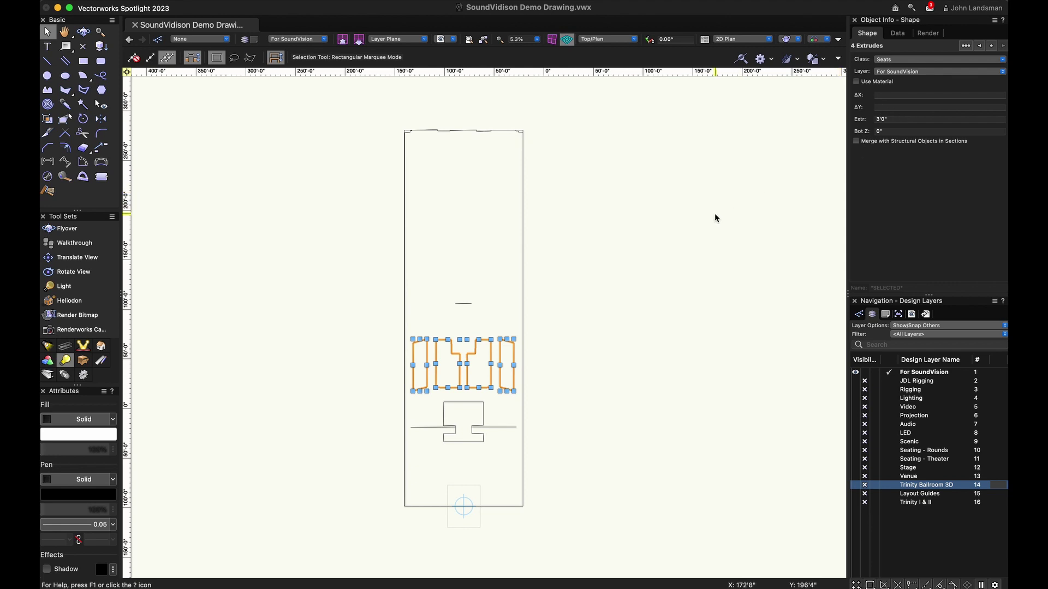
click(673, 245)
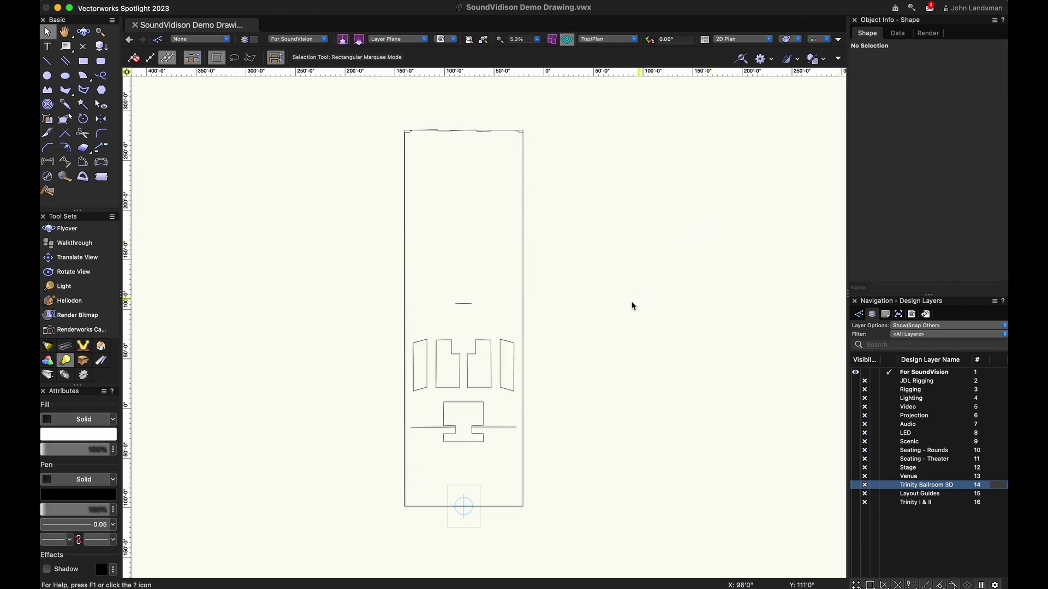
click(464, 414)
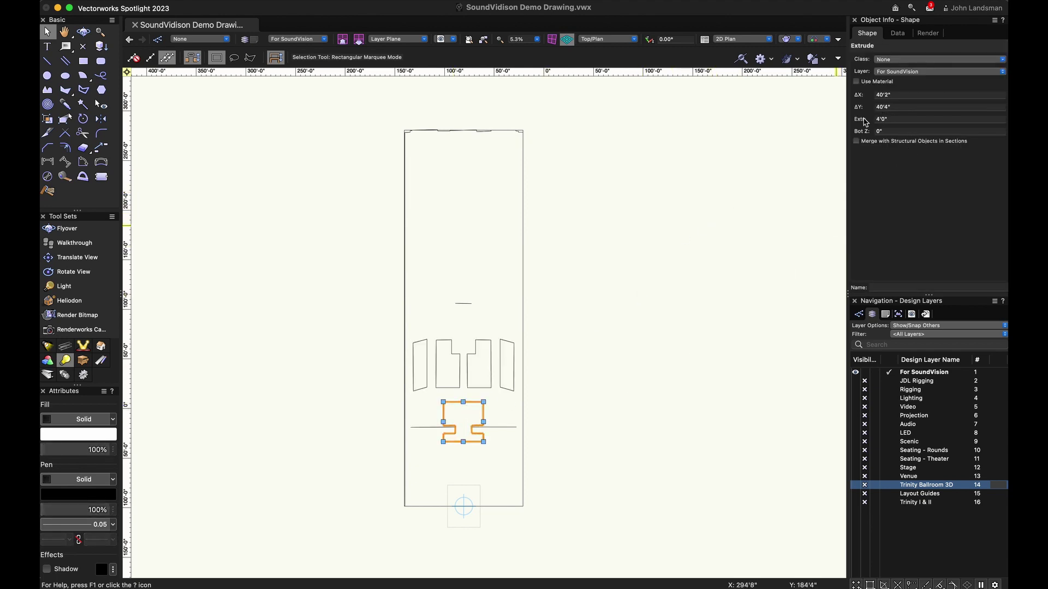
Step: Clear the selection, save the drawing, and bring up the File export formats
click(612, 293)
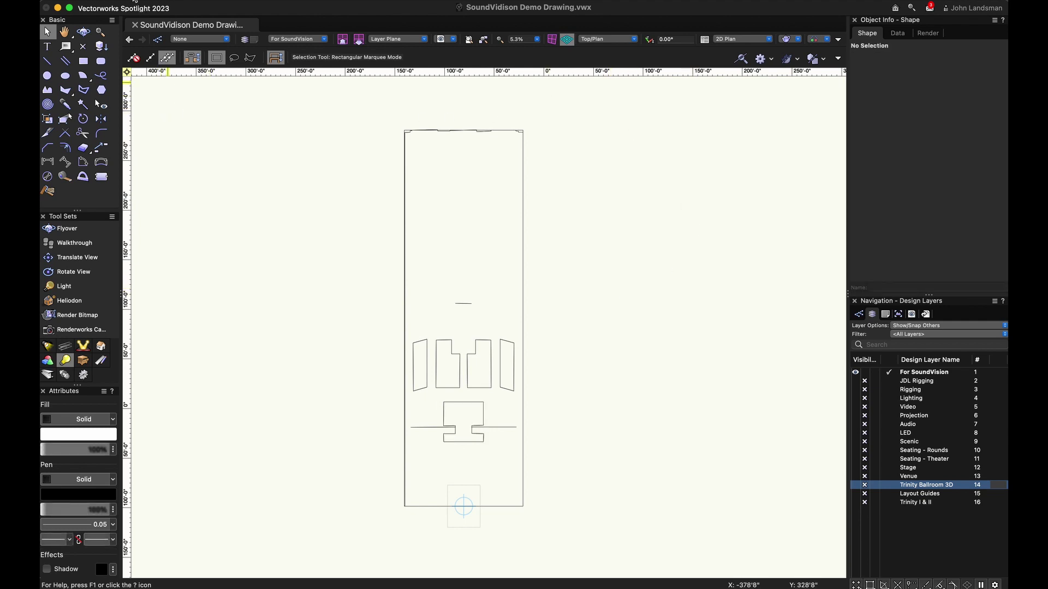
click(136, 6)
click(161, 92)
click(123, 9)
mouse_move(139, 289)
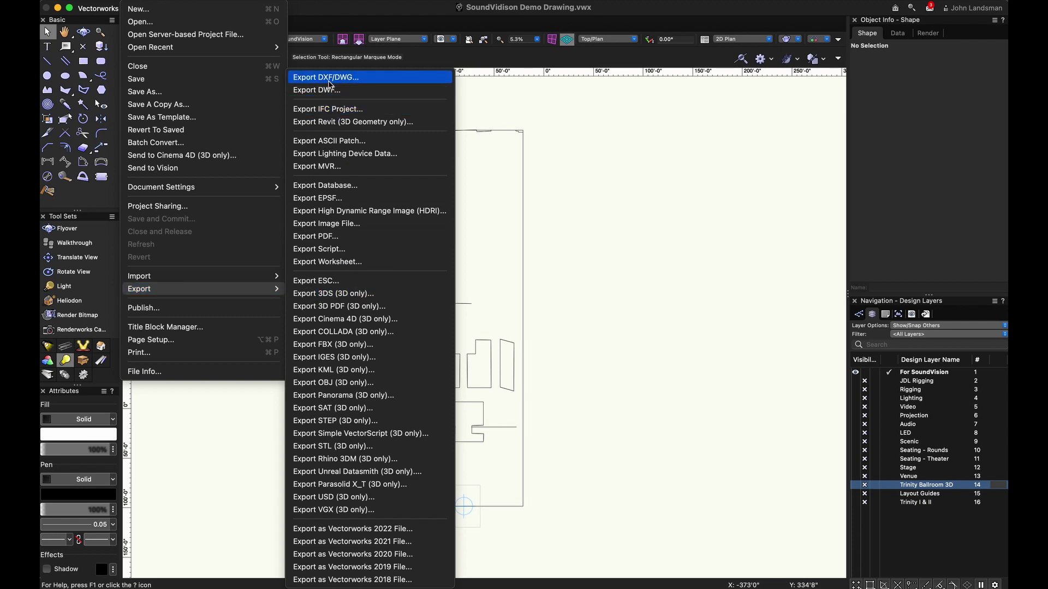
Step: Start a DXF/DWG export, review Classes/Layers, and accept DWG format on General
click(327, 77)
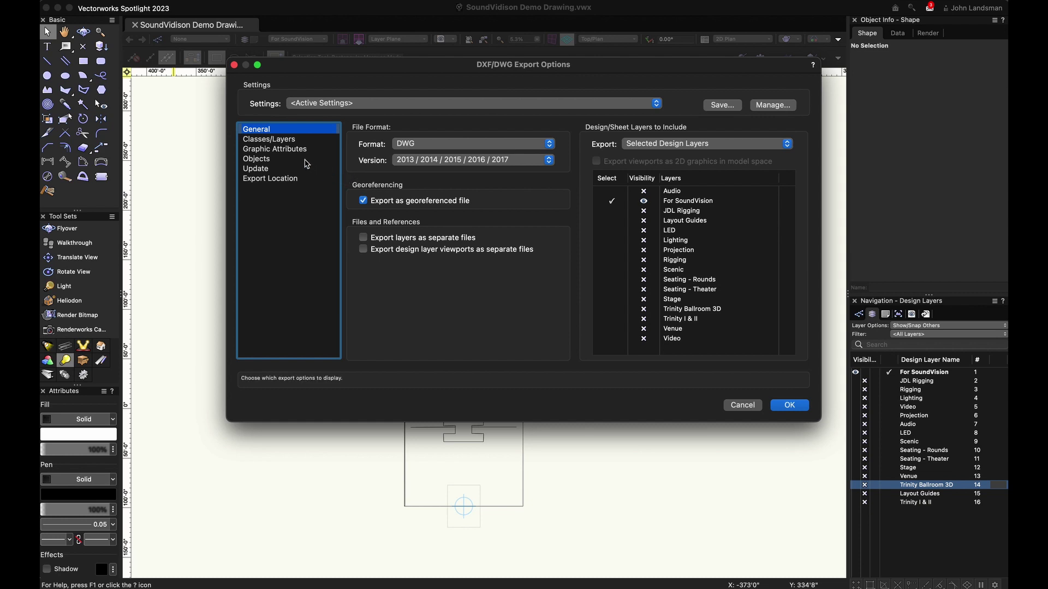
click(270, 140)
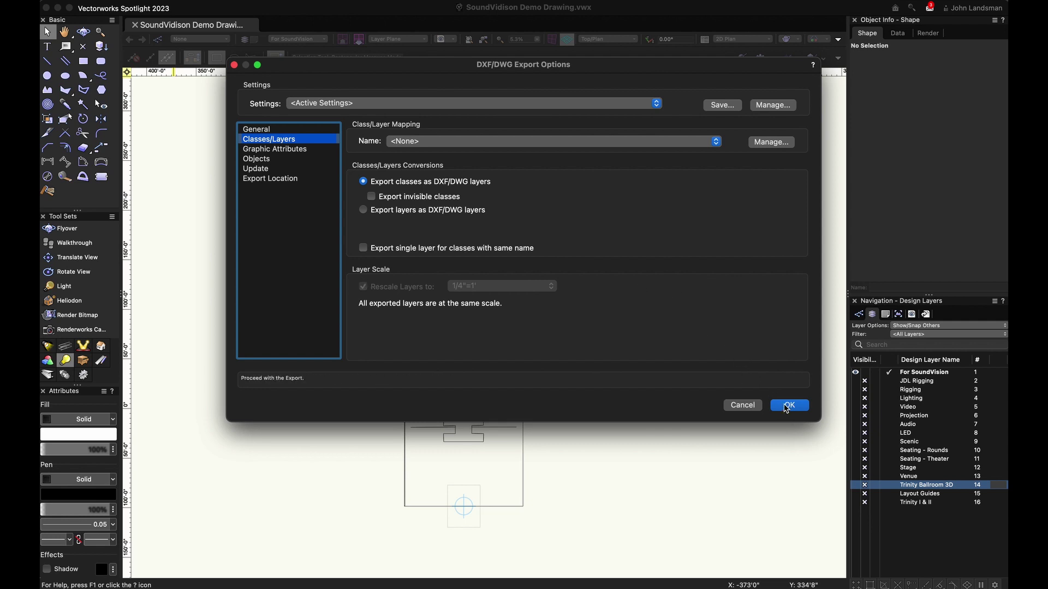
click(285, 131)
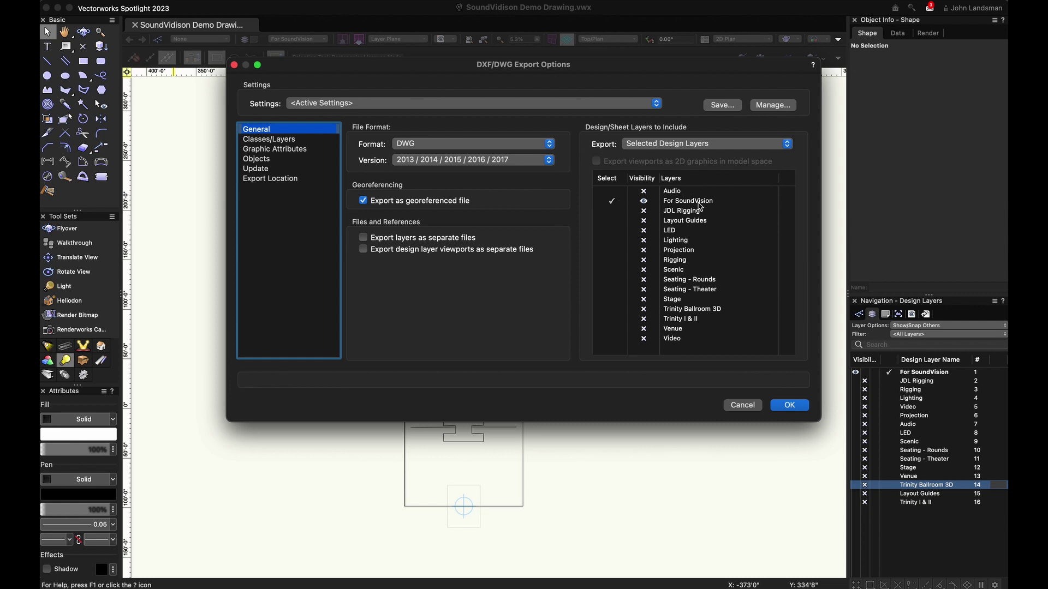
click(790, 405)
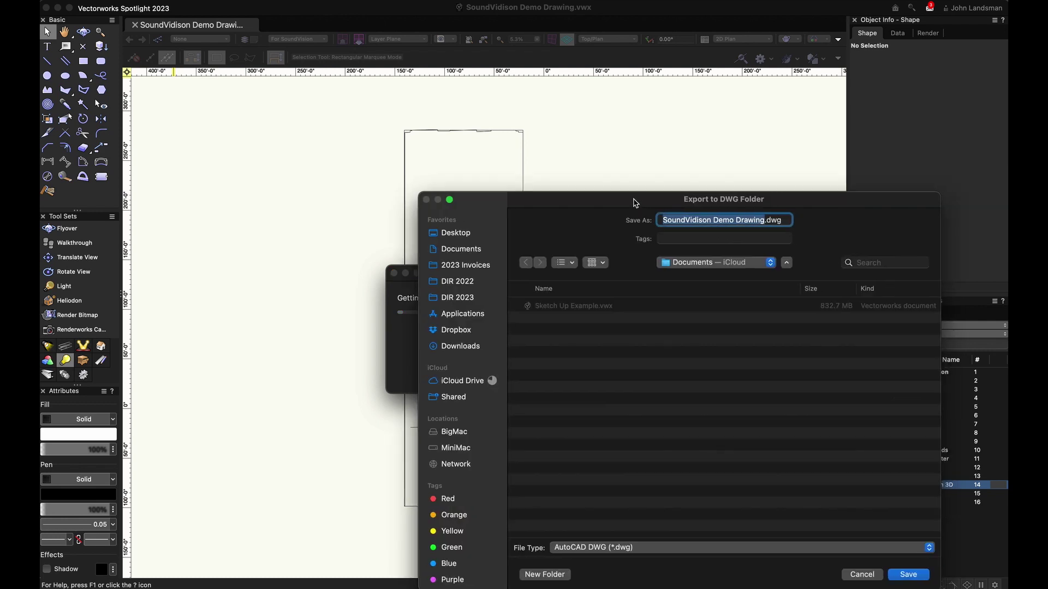
Step: Save SoundVidison Demo Drawing.dwg into the SoundVision Video folder
drag(634, 203, 453, 96)
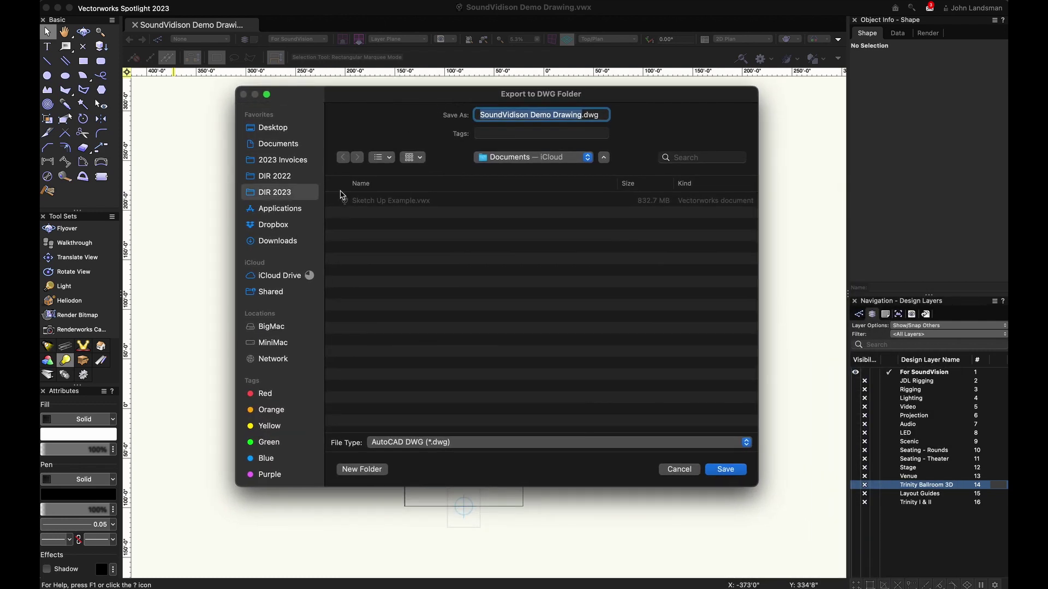
double_click(398, 201)
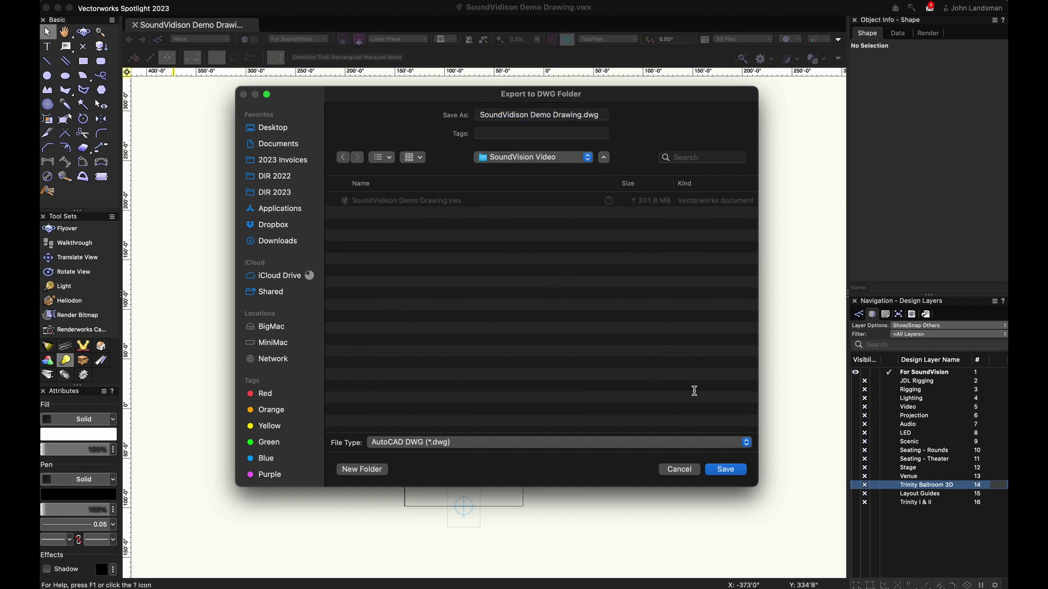
click(725, 469)
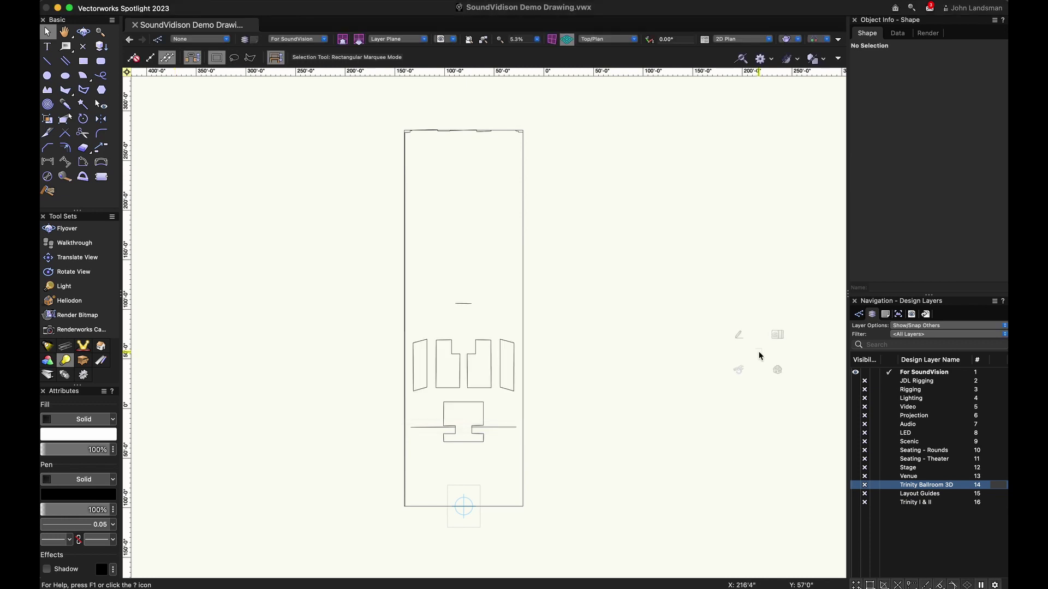
mouse_move(897, 577)
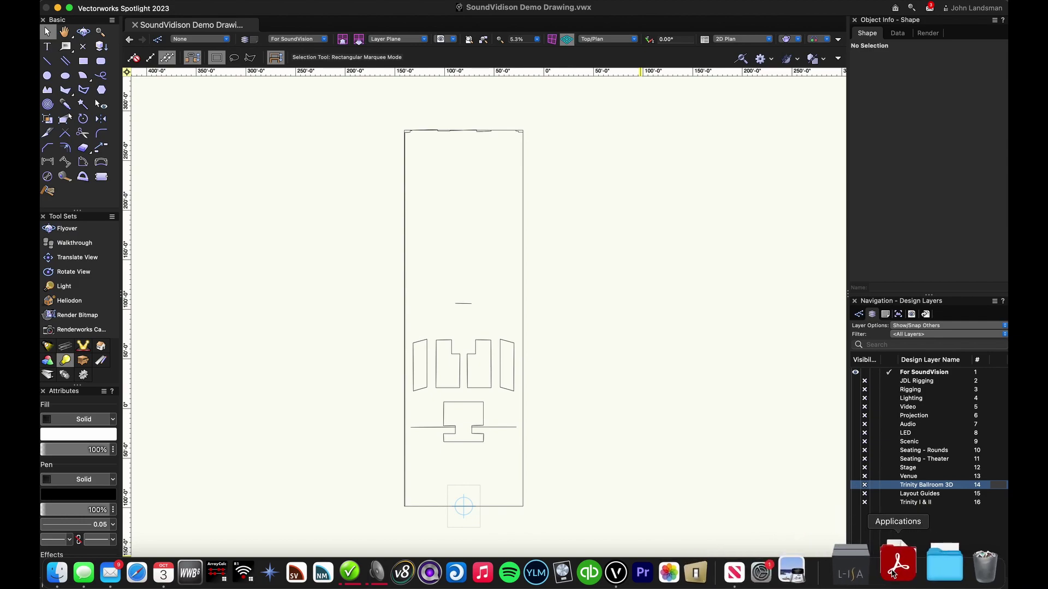
Step: Launch SketchUp and import SoundVidison Demo Drawing.dwg, closing the import results
click(894, 571)
scroll(738, 389, down, 10)
scroll(738, 388, down, 8)
scroll(747, 398, down, 3)
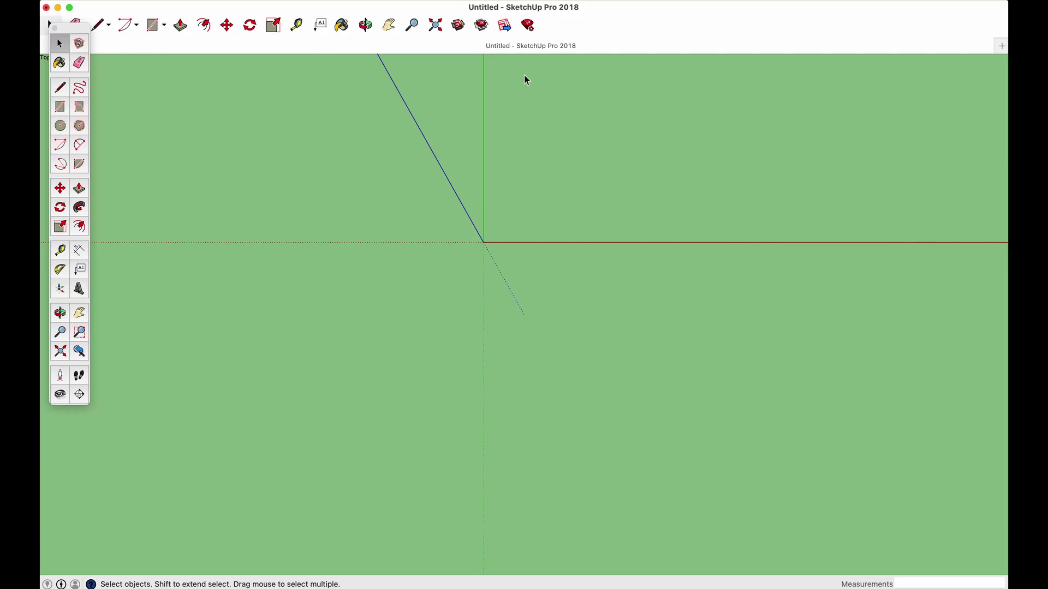
click(129, 8)
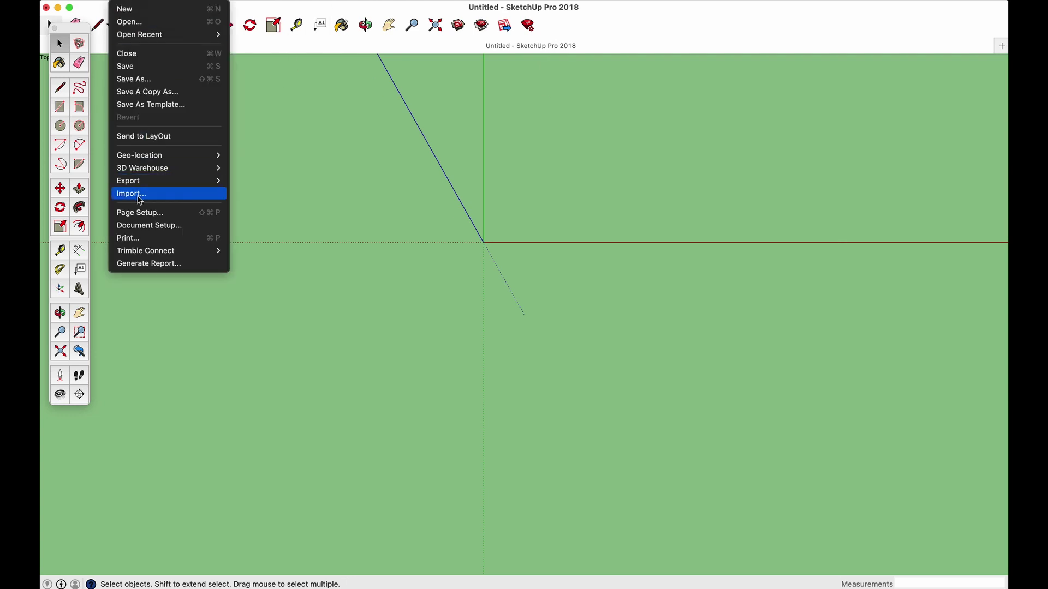
click(130, 194)
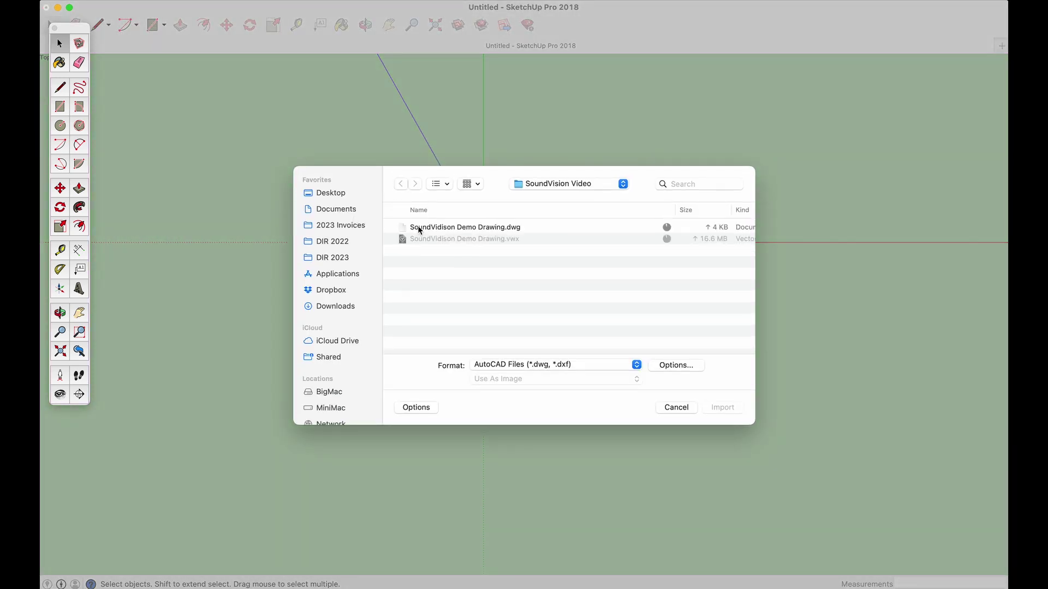
click(419, 230)
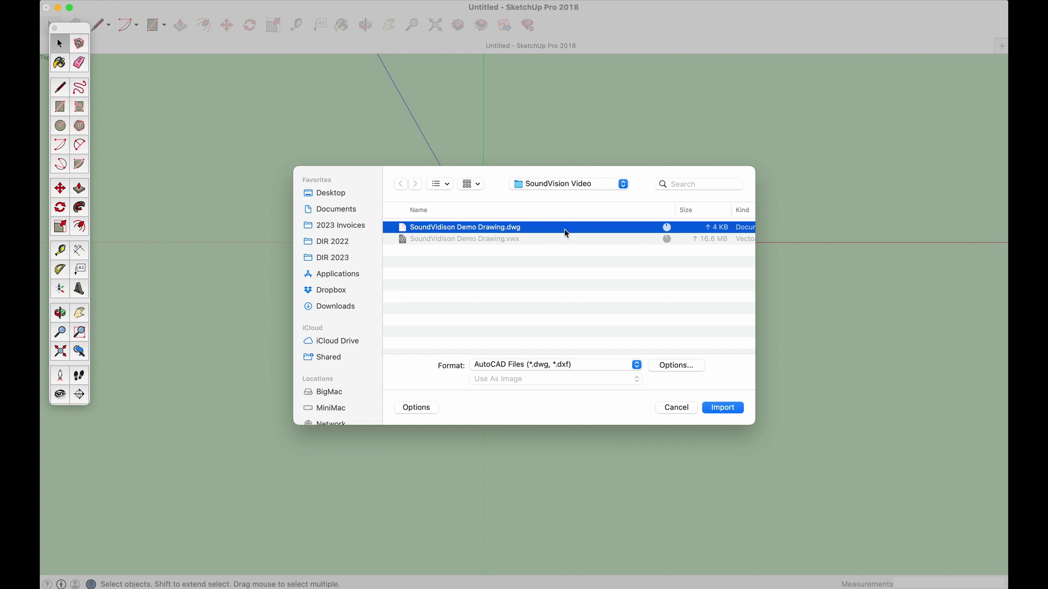
click(721, 408)
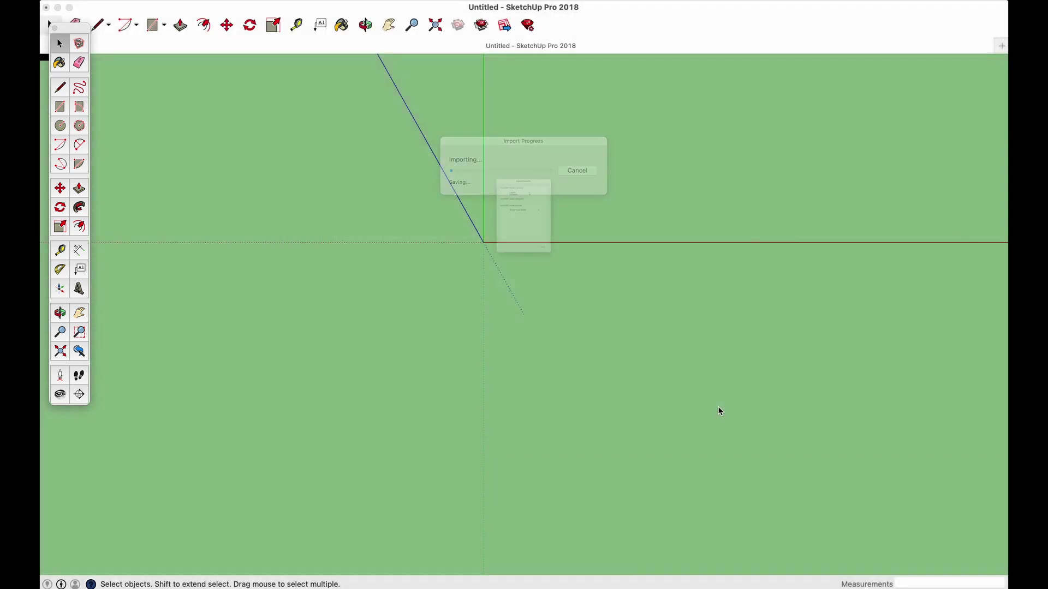
click(594, 330)
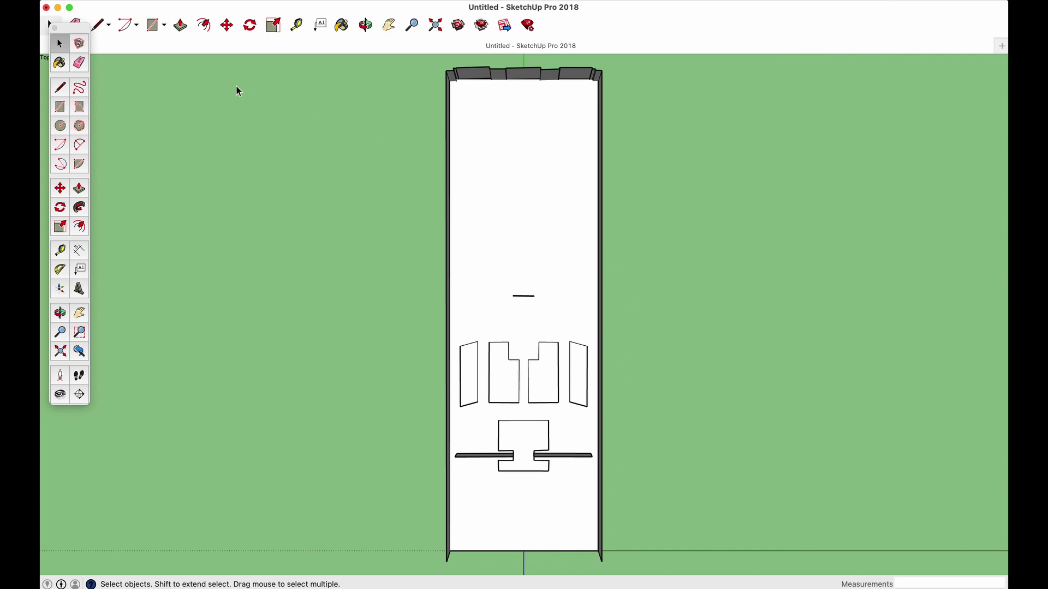
Step: Export the model with L-Acoustics Export to SOUNDVISION as Drawing For SV.txt
click(353, 4)
mouse_move(355, 21)
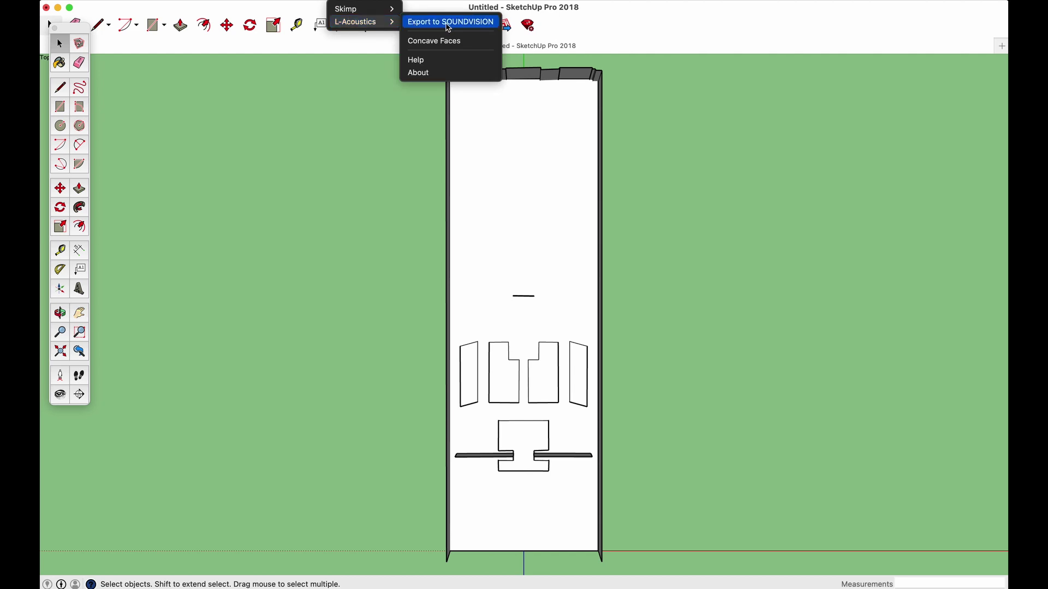
click(449, 22)
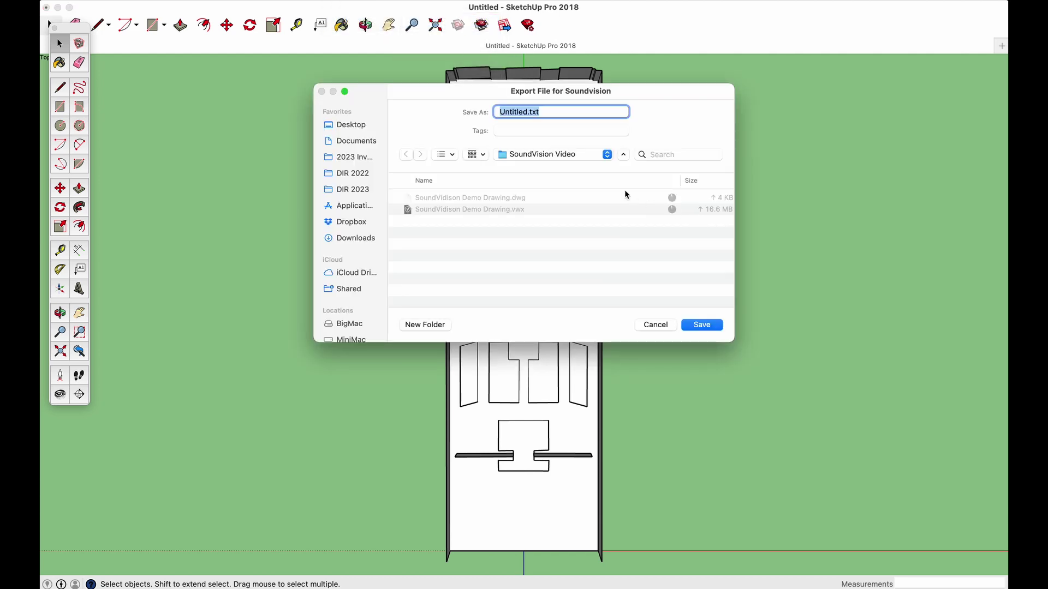
drag(528, 112, 499, 111)
text(Drawing For SV)
click(701, 324)
click(535, 224)
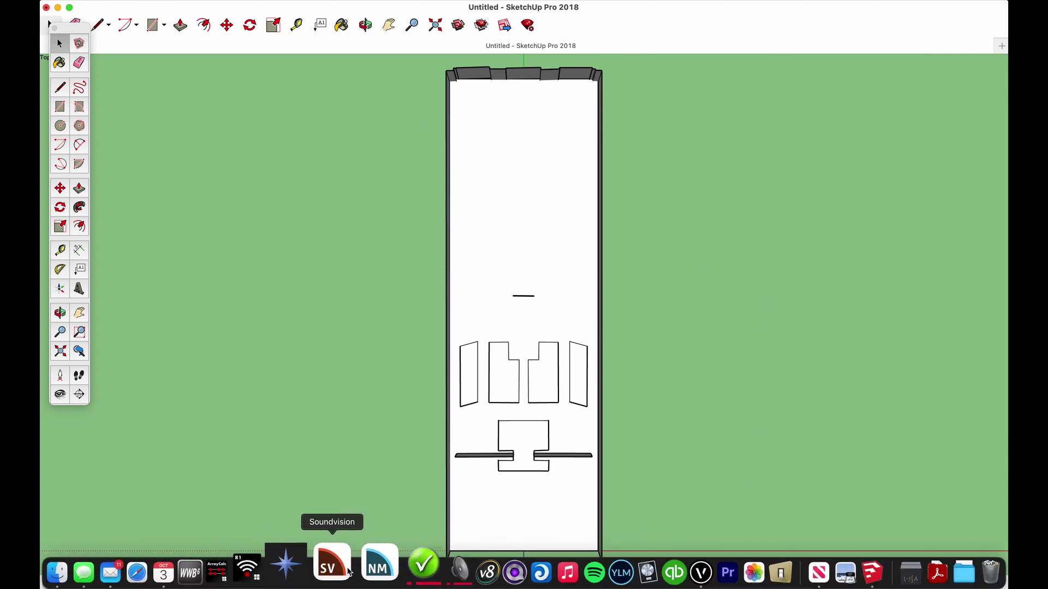
Step: Launch Soundvision and pick Drawing For SV.txt from DIR 2023 > SoundVision Video
click(332, 565)
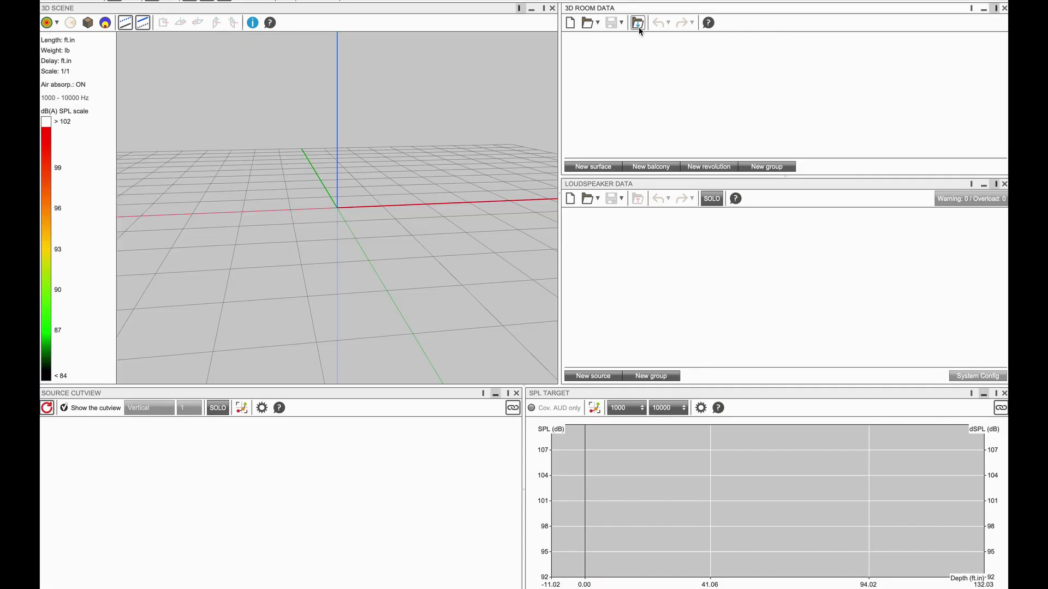
click(638, 27)
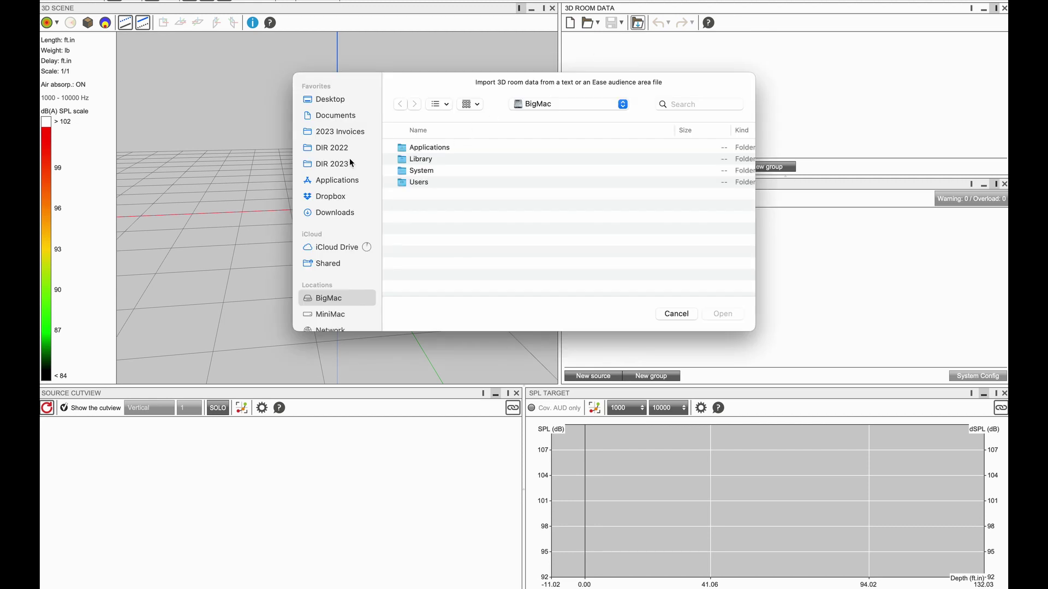
click(332, 164)
double_click(425, 147)
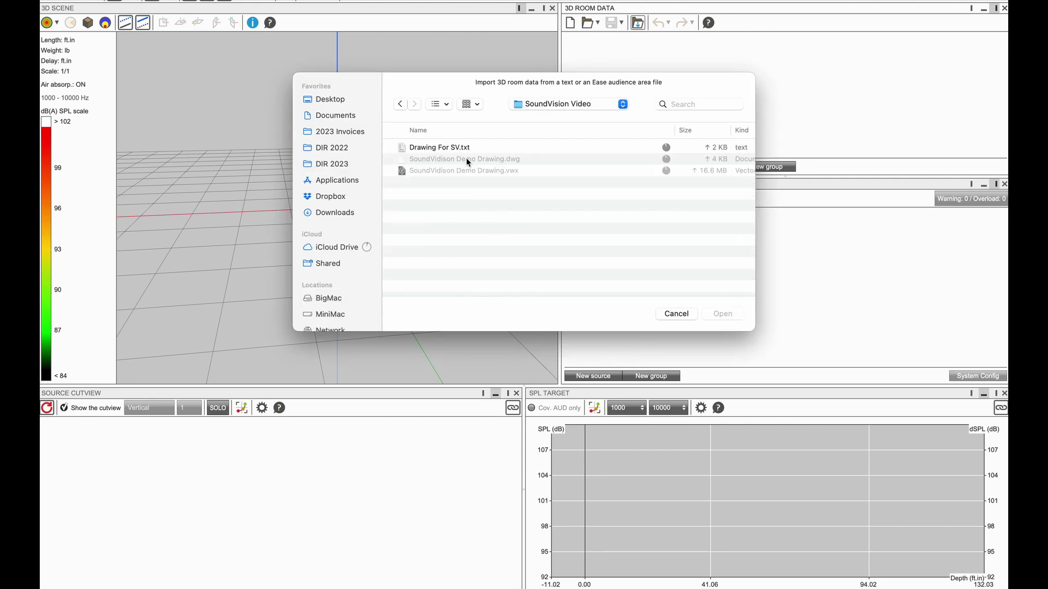
click(446, 148)
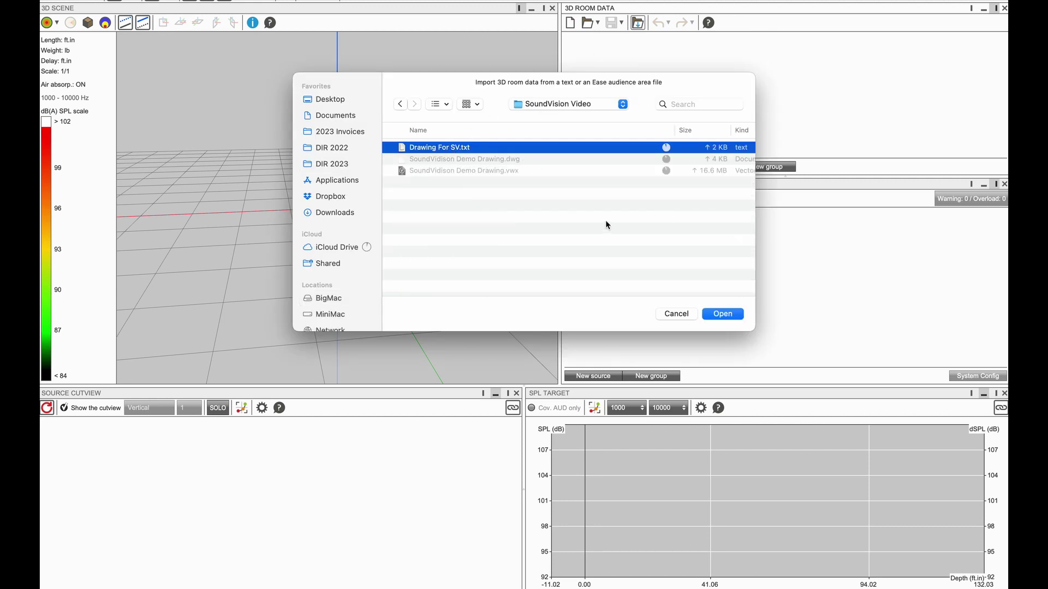
Step: Open Drawing For SV.txt as room data and orbit in on the room model
click(721, 314)
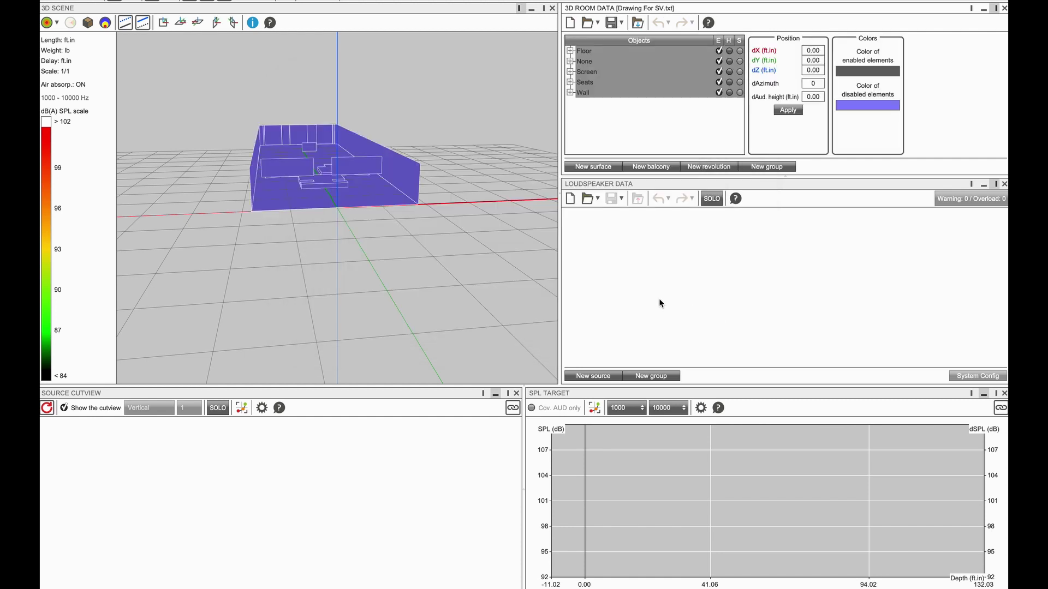
mouse_move(301, 241)
mouse_down()
mouse_move(363, 304)
mouse_move(473, 323)
mouse_up()
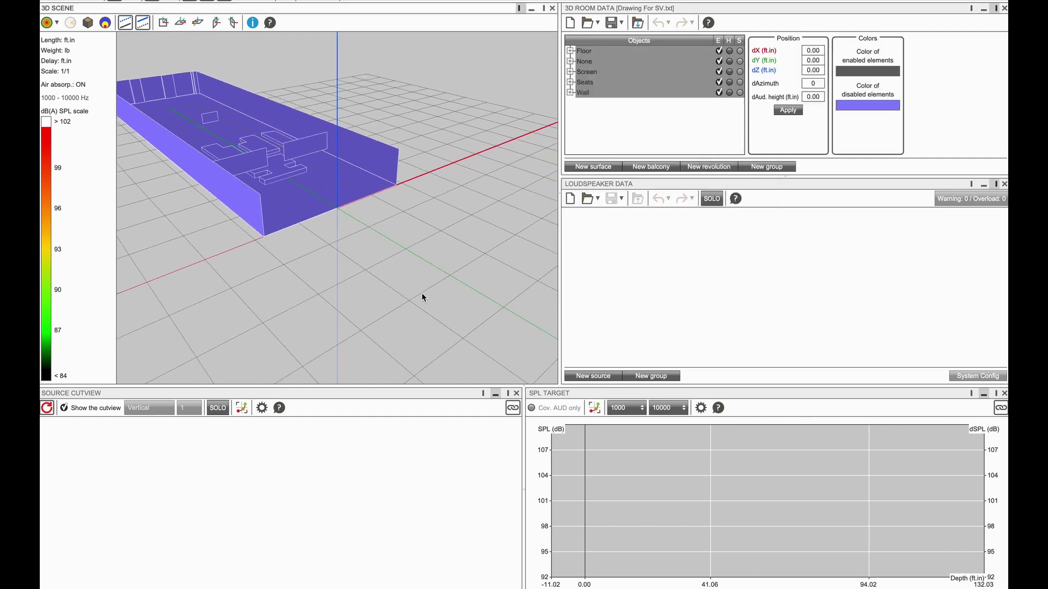
drag(182, 213, 388, 317)
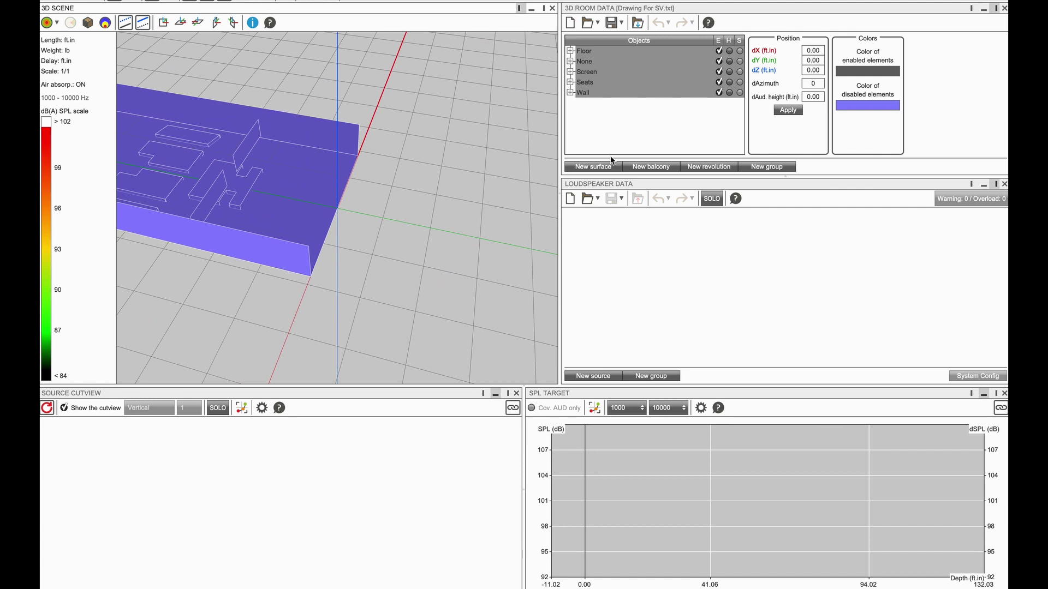
Step: Uncheck the first column for all room groups, then orbit to a front view
click(718, 41)
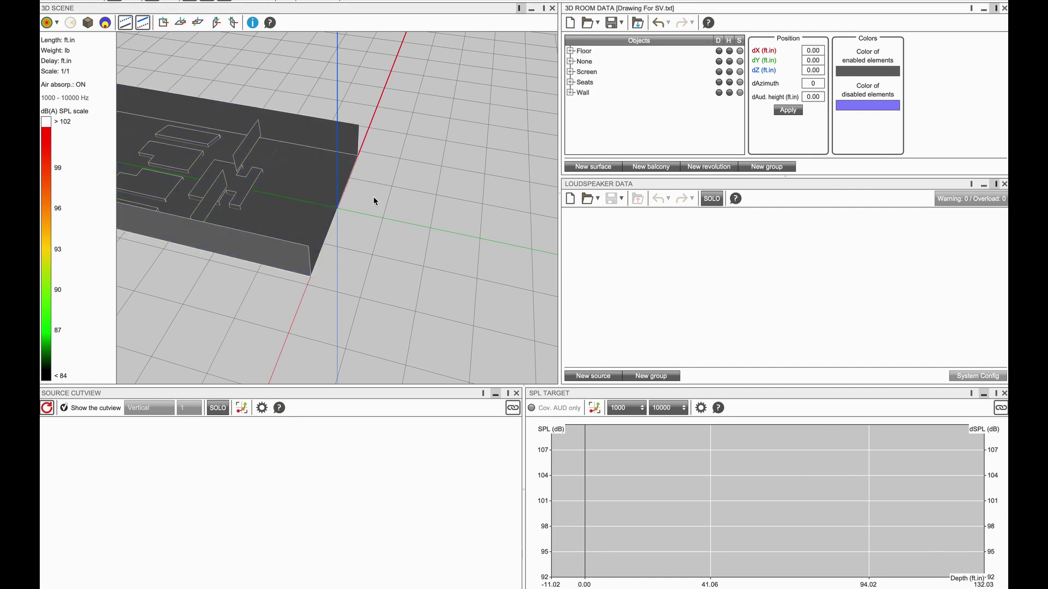
drag(374, 195, 503, 226)
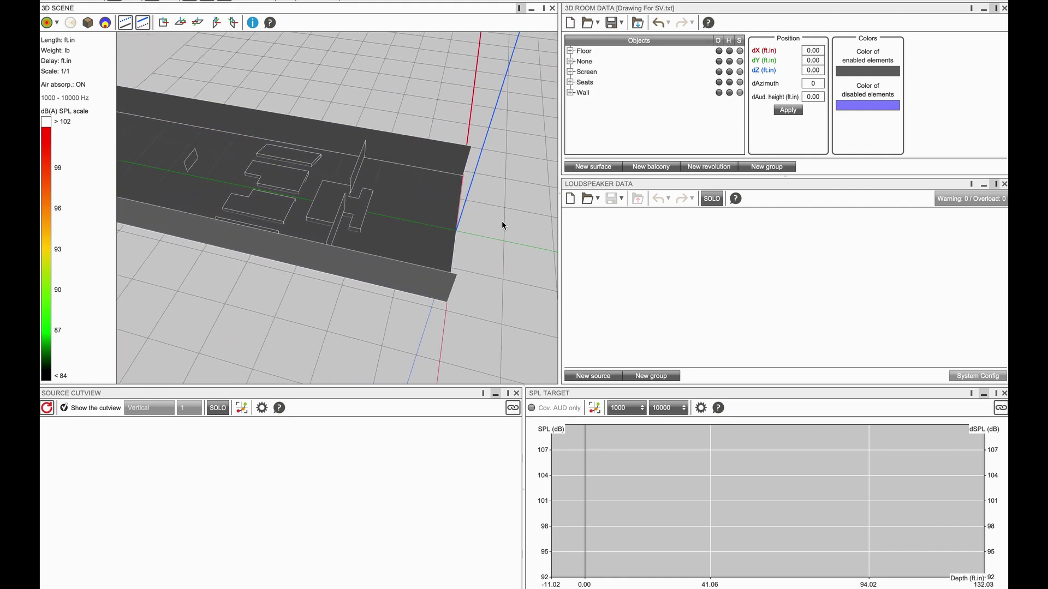
drag(182, 264, 537, 219)
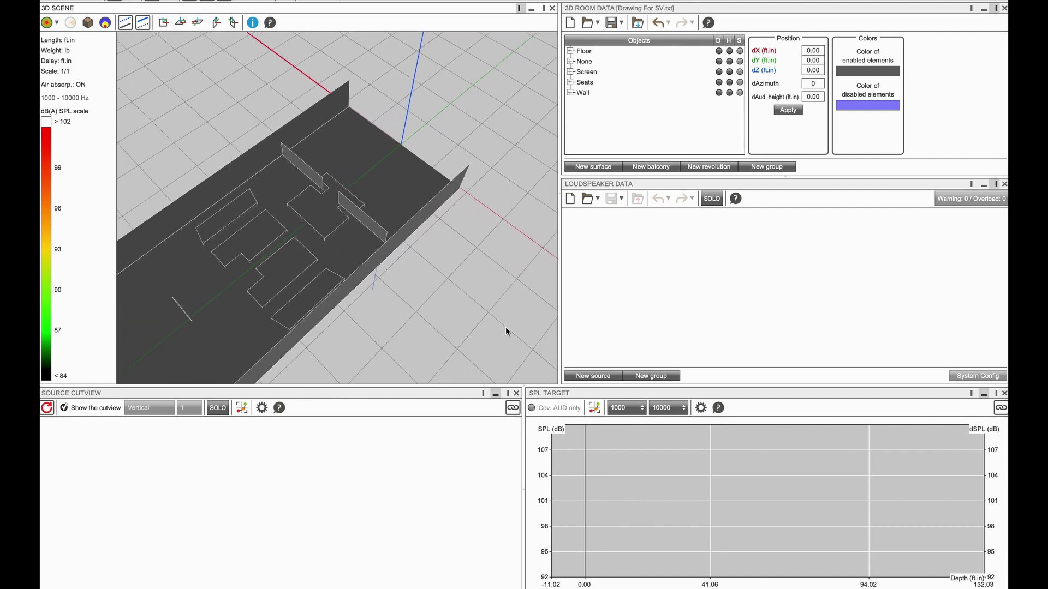
drag(406, 294, 442, 279)
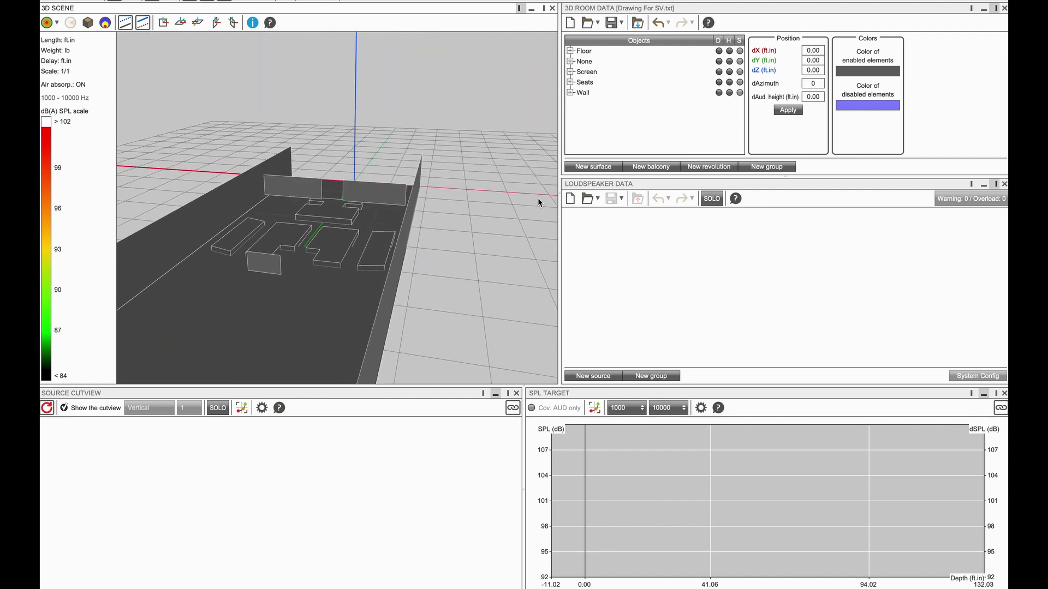
Step: Inspect context options on floor, seating and wall surfaces without changing them
right_click(320, 335)
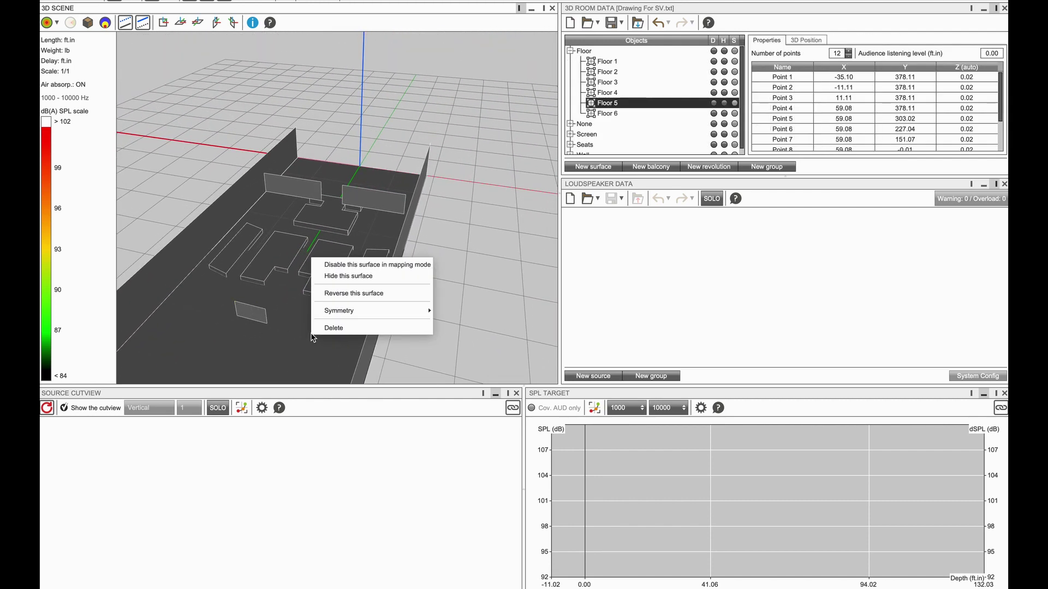
click(360, 294)
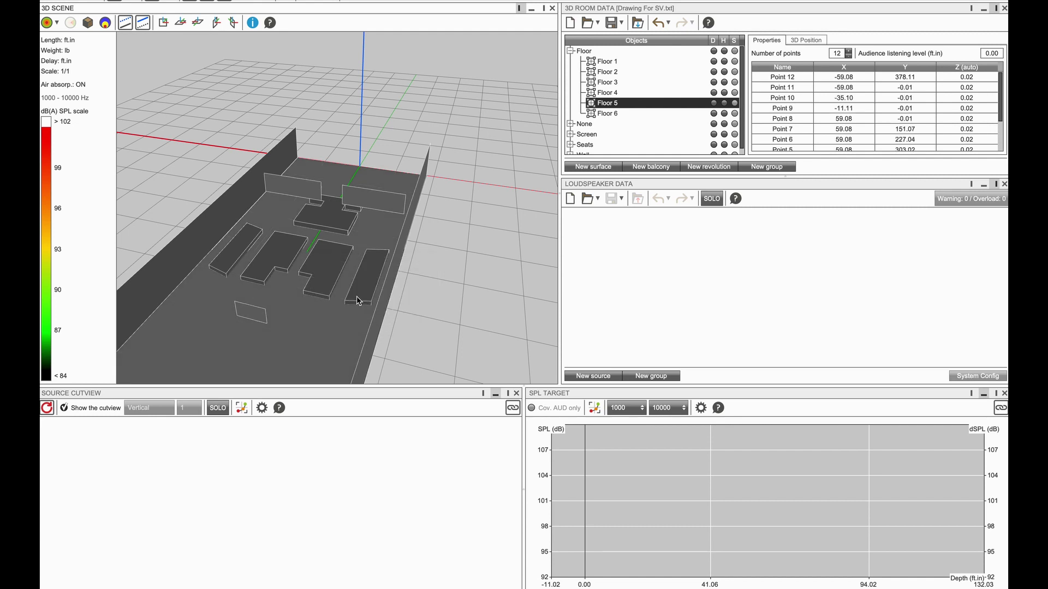
right_click(276, 262)
click(301, 297)
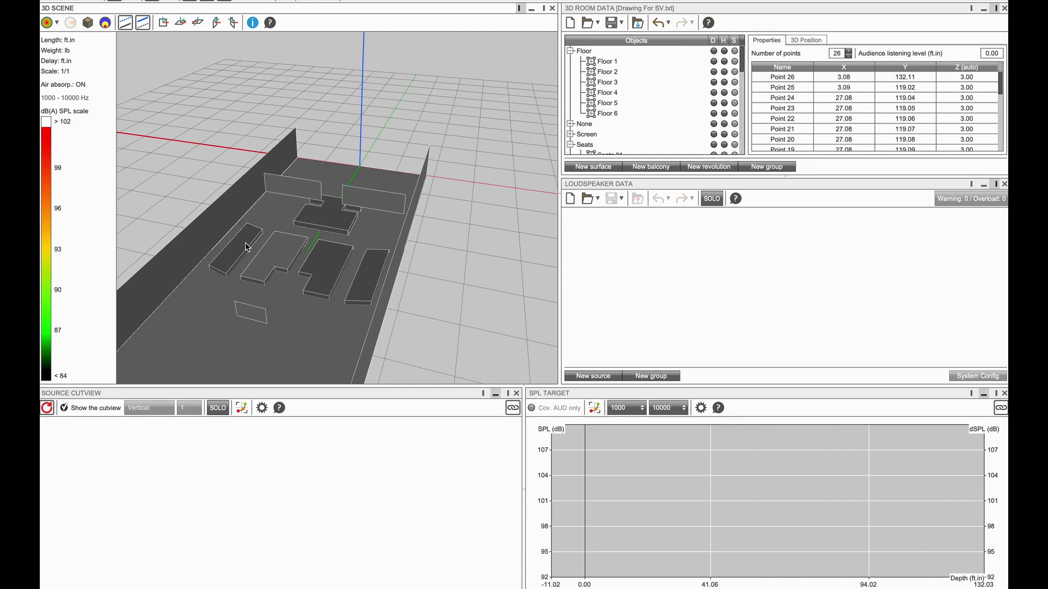
right_click(246, 246)
click(303, 276)
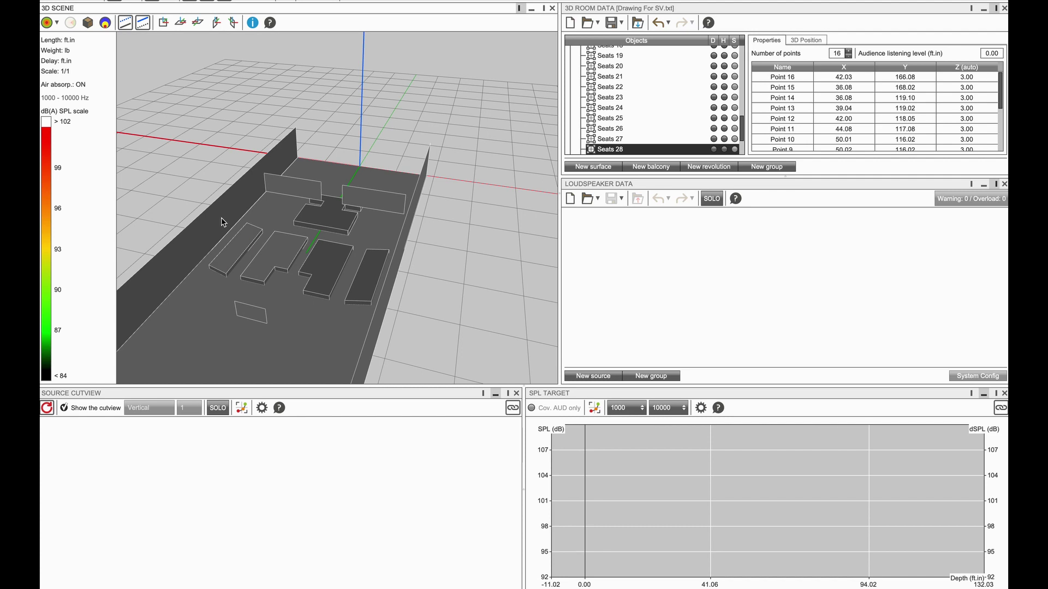
right_click(222, 222)
click(271, 254)
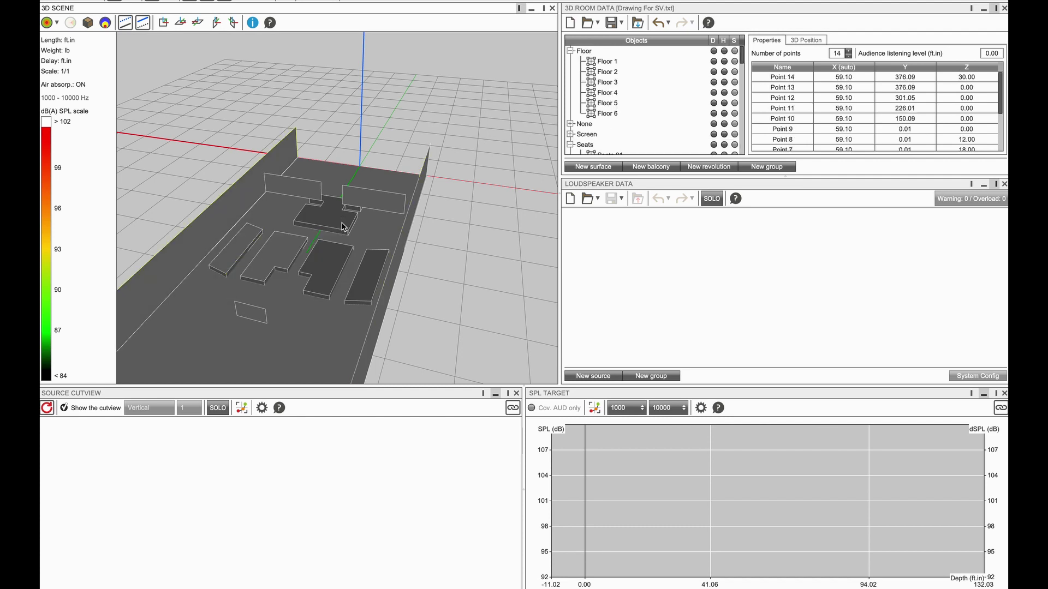
Step: Reverse both Screen surfaces, the None surface, and Seats 05 and Seats 12
right_click(303, 190)
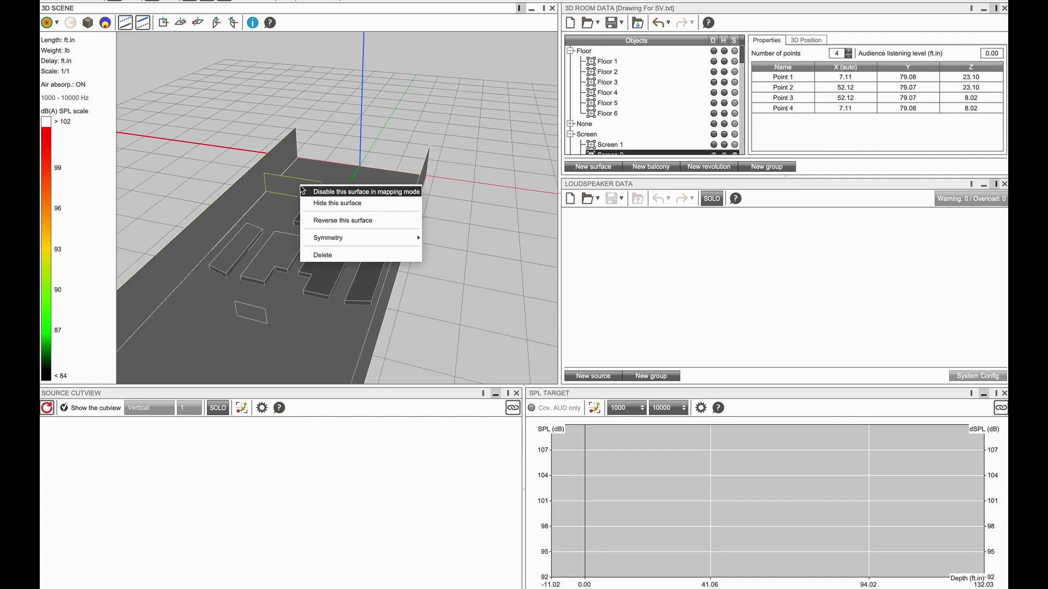
click(334, 223)
right_click(372, 202)
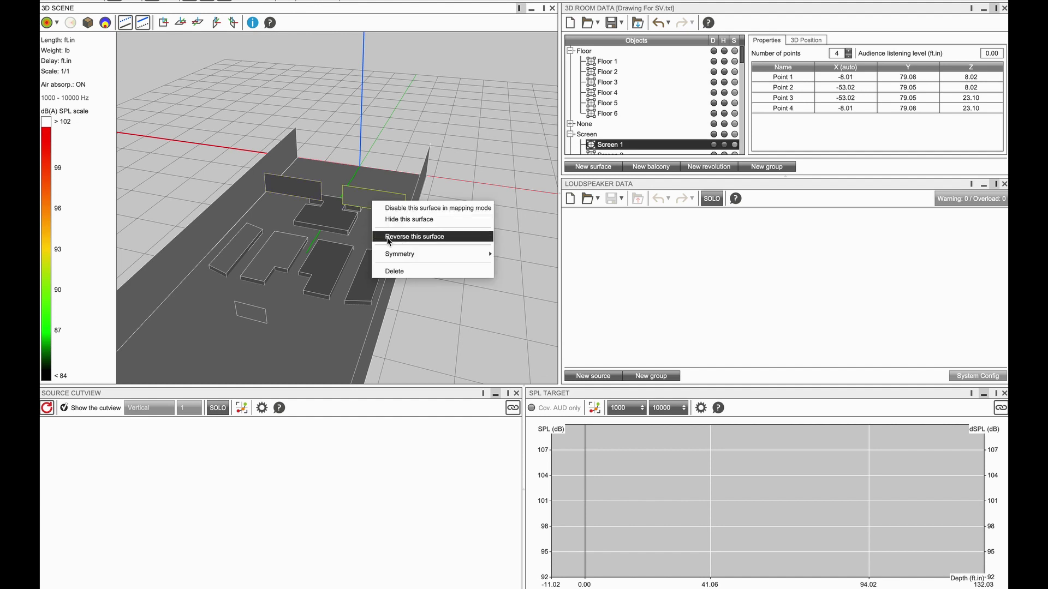
click(388, 238)
right_click(323, 215)
click(335, 252)
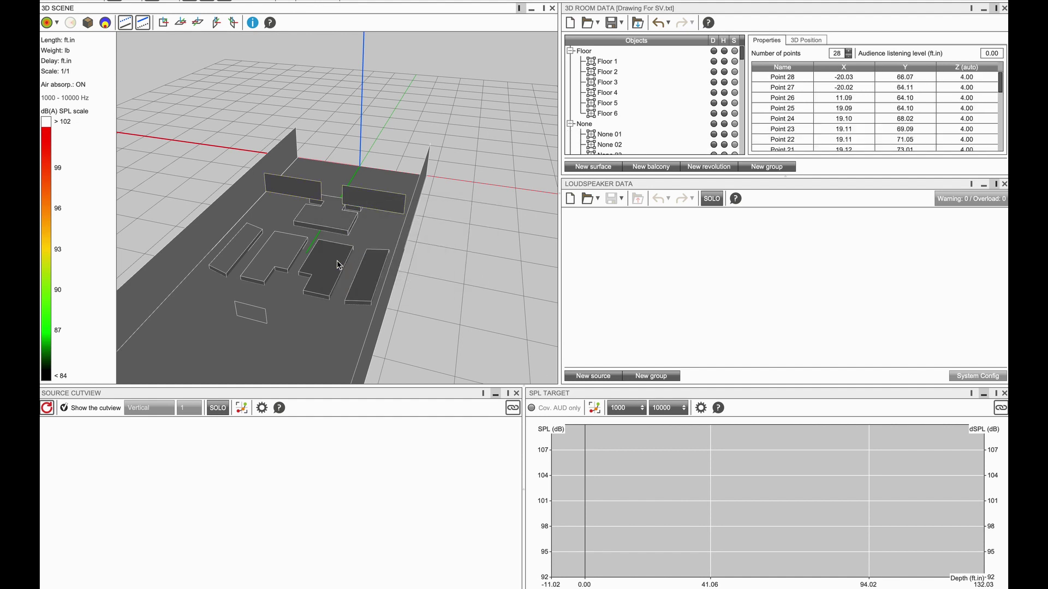
right_click(323, 264)
click(366, 296)
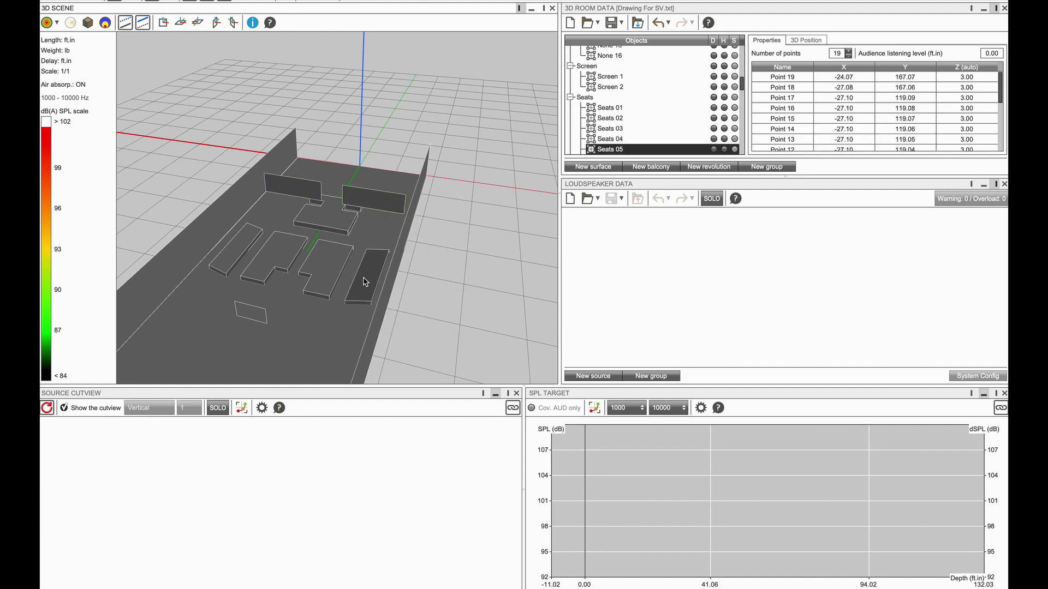
right_click(366, 280)
click(402, 296)
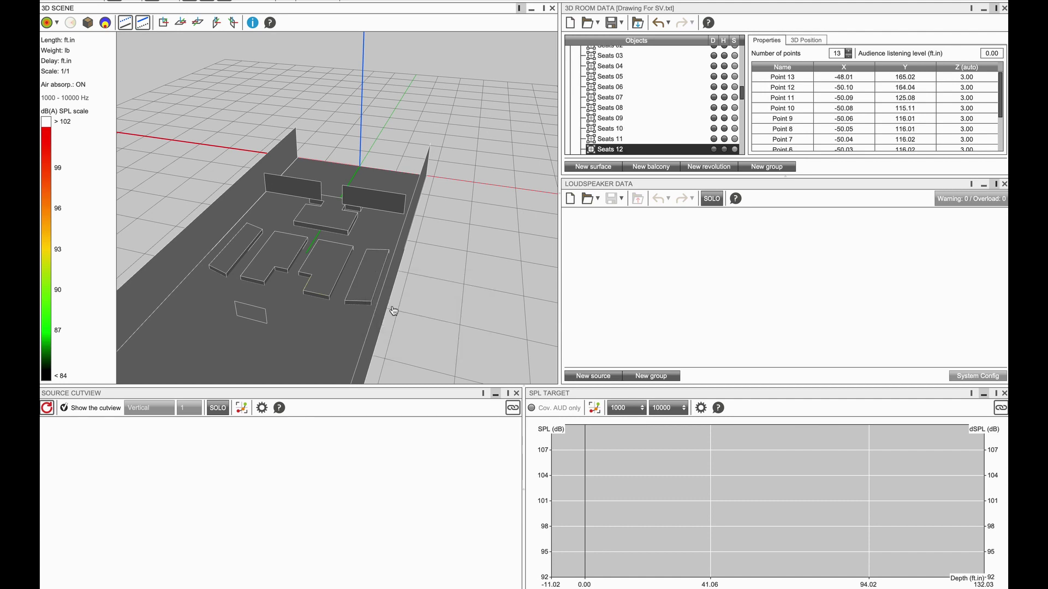
Step: Reverse the right wall surface, orbiting to check the result
middle_drag(431, 314, 527, 206)
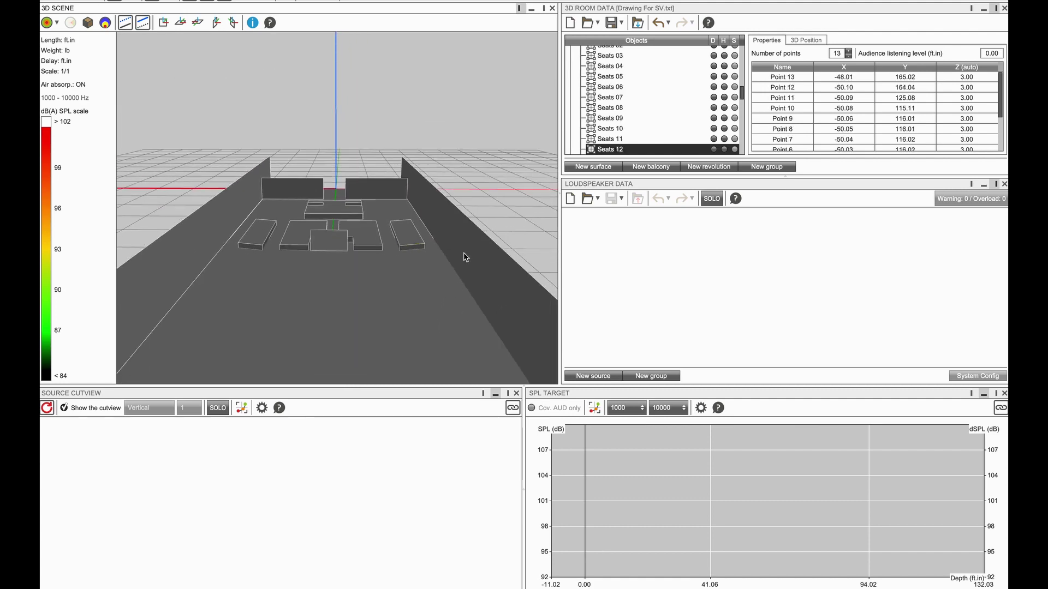
right_click(468, 256)
click(501, 290)
mouse_move(424, 290)
middle_down()
mouse_move(416, 308)
mouse_move(359, 286)
middle_up()
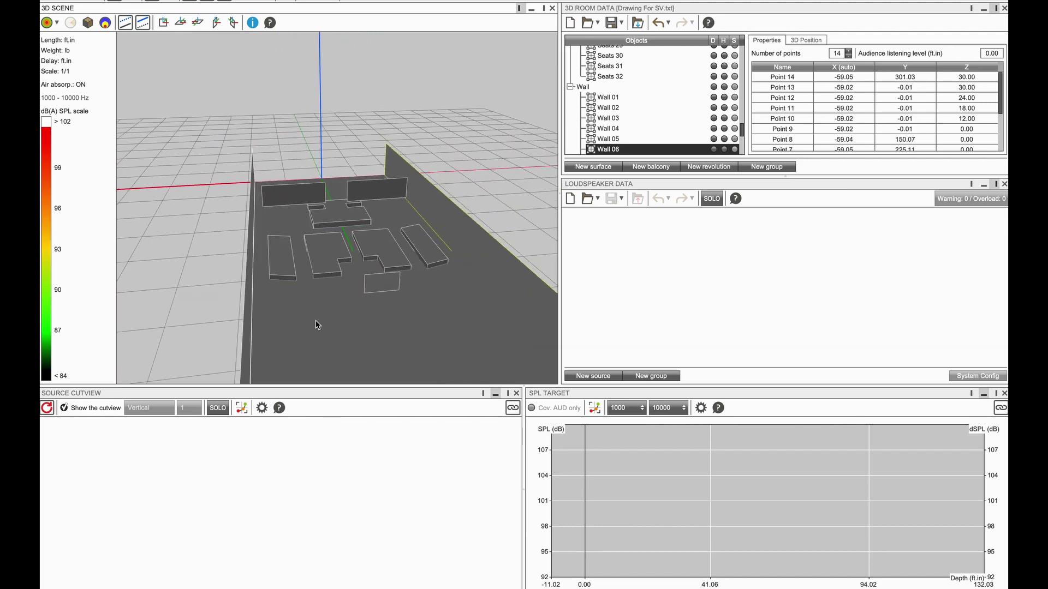